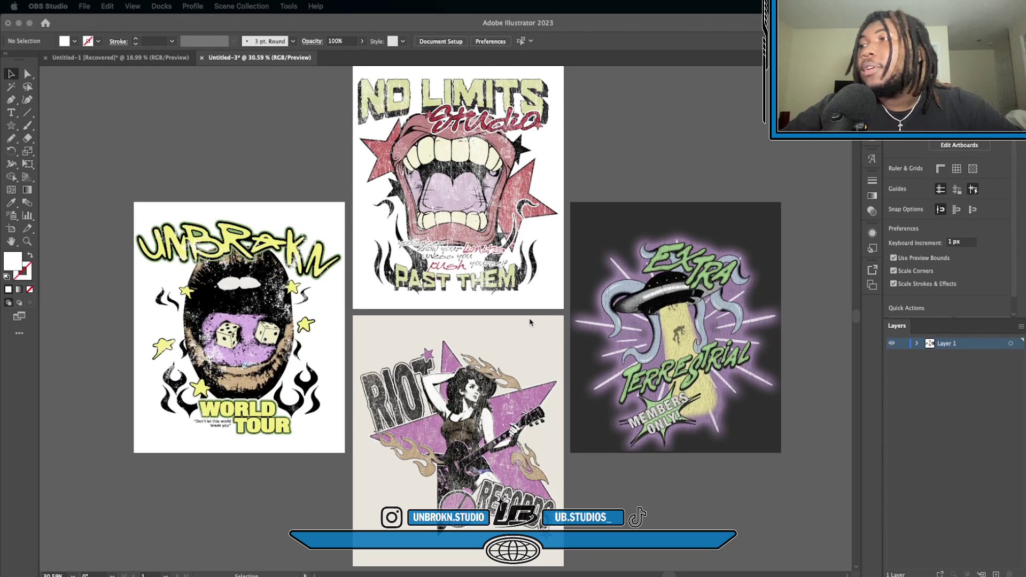
# Look over the finished poster designs, from No Limits and Riot Records to the Hard Love heart and Unbrokn World Tour artwork
pyautogui.scroll(-2, 530, 322)
pyautogui.hscroll(2, 530, 322)
pyautogui.scroll(1, 530, 322)
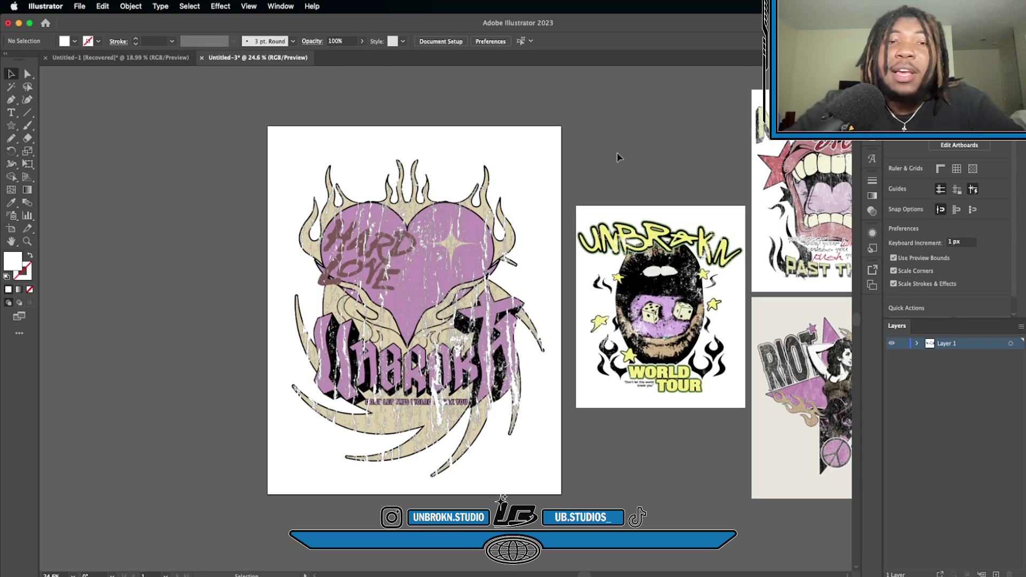
pyautogui.scroll(2, 590, 227)
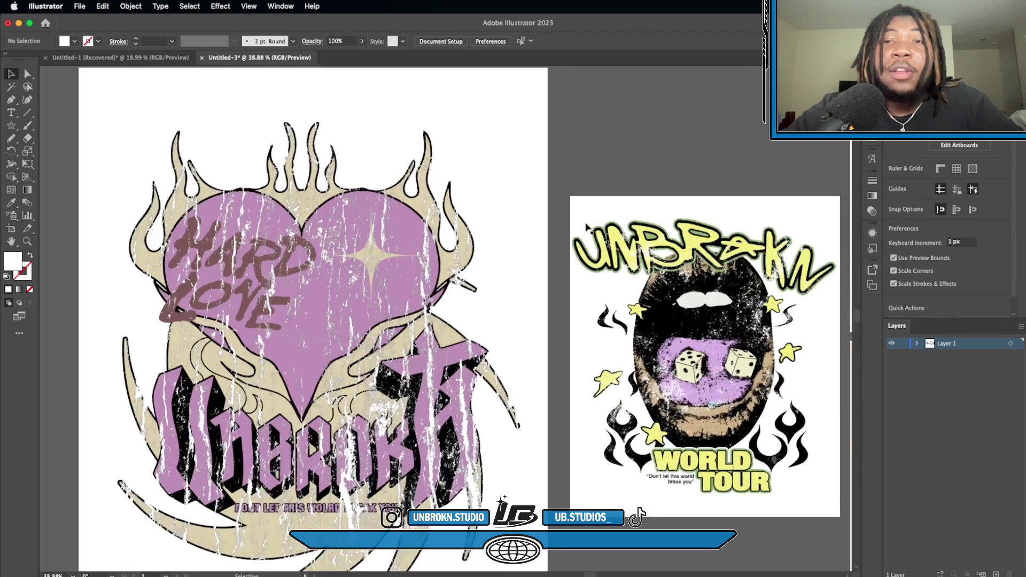
pyautogui.scroll(-2, 587, 227)
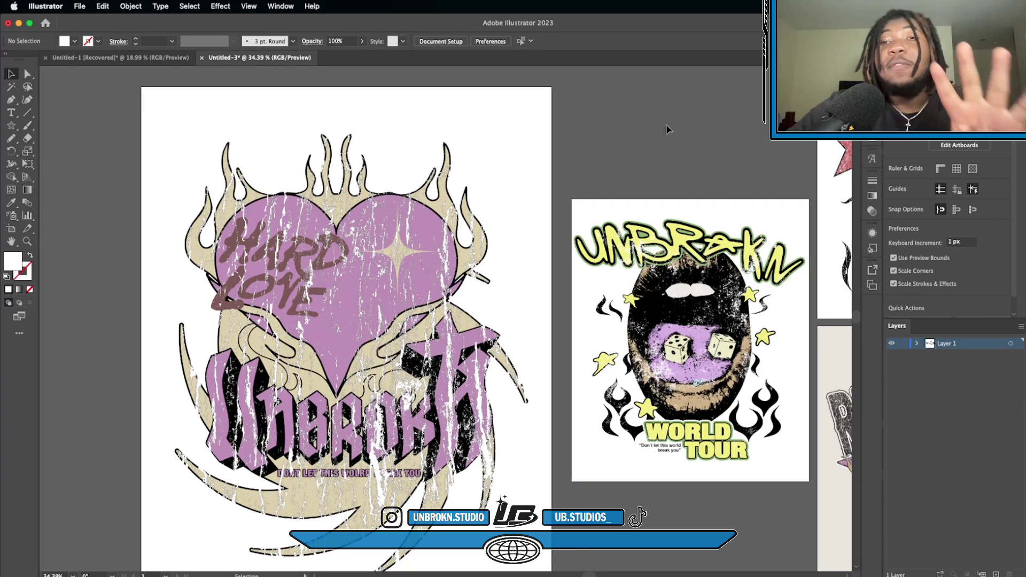
pyautogui.scroll(-3, 536, 210)
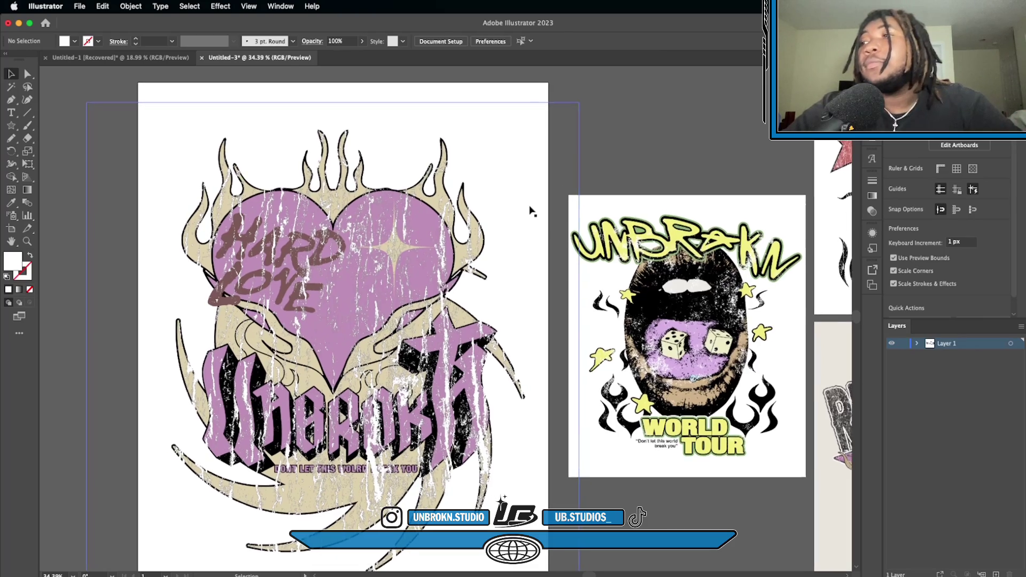
pyautogui.scroll(3, 531, 209)
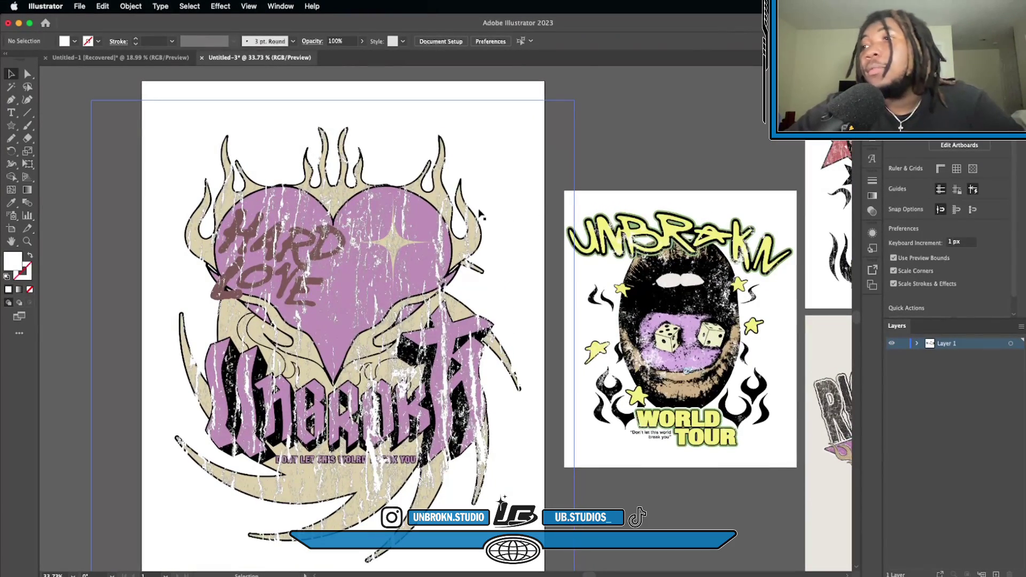
pyautogui.scroll(-2, 480, 213)
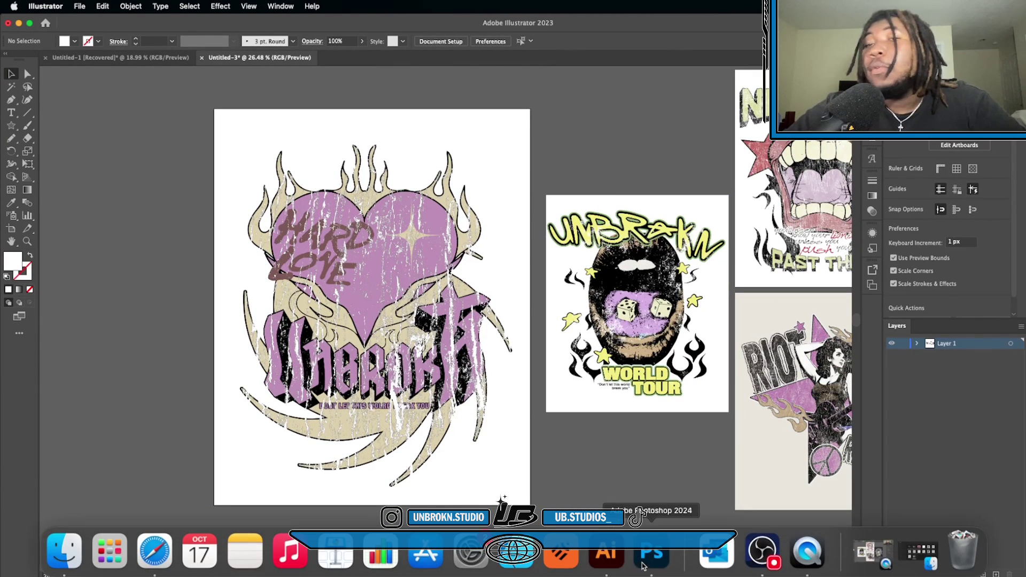
# Switch to Photoshop and hide Layer 2 and Layer 4 in the hard love color separation document
pyautogui.click(642, 565)
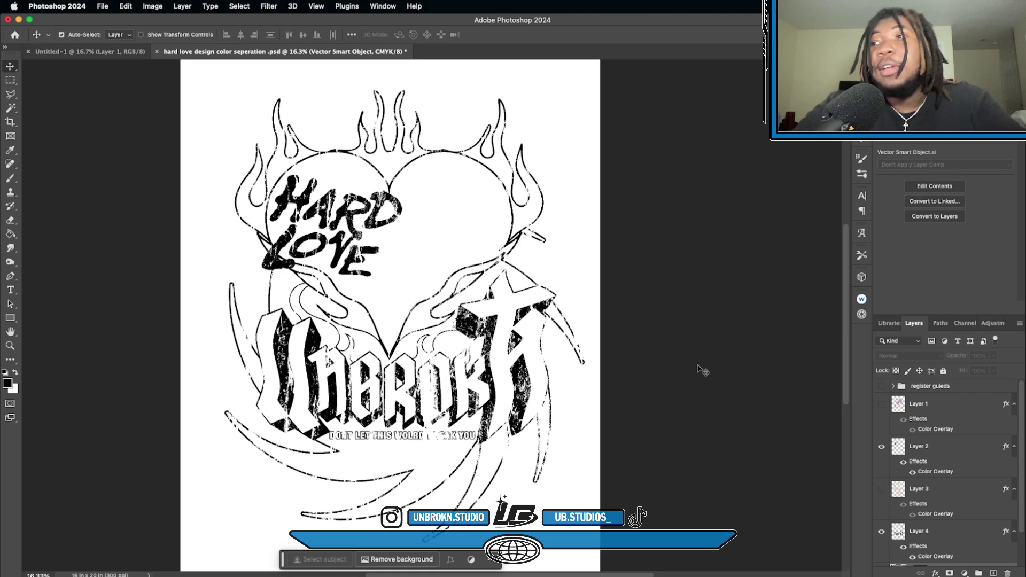
pyautogui.scroll(-3, 711, 377)
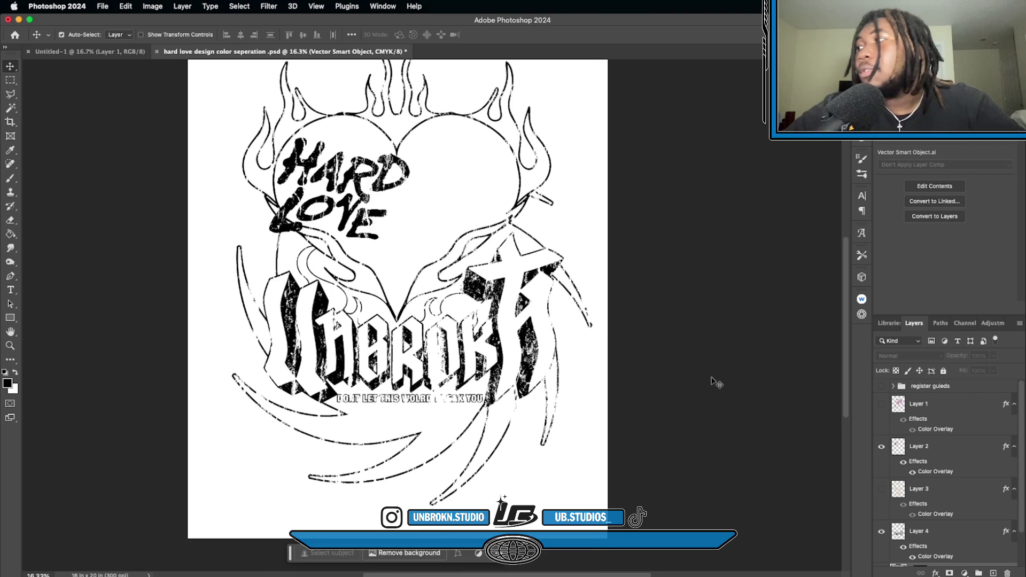
pyautogui.click(880, 448)
pyautogui.scroll(-2, 882, 470)
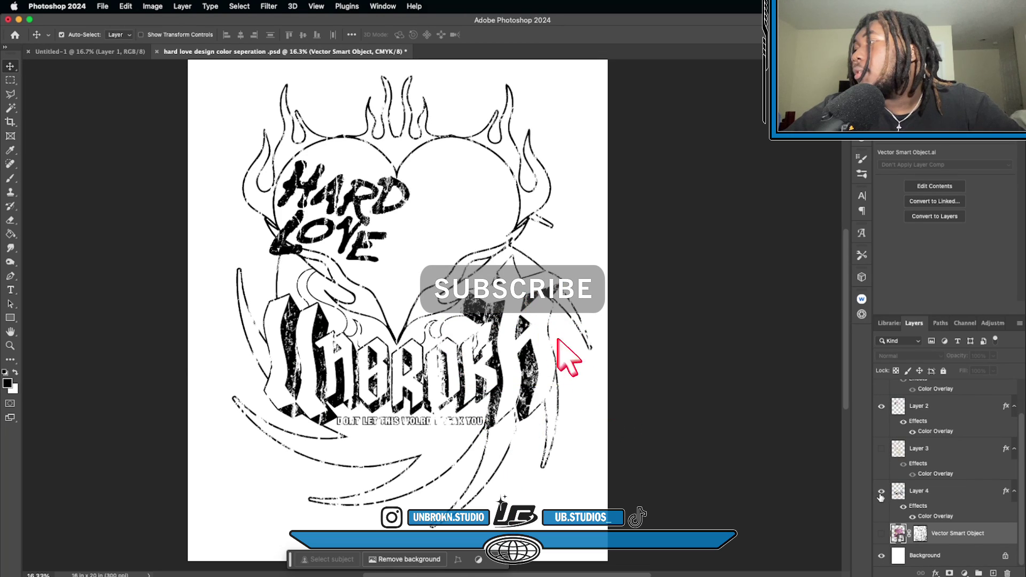
pyautogui.scroll(2, 884, 483)
pyautogui.click(880, 447)
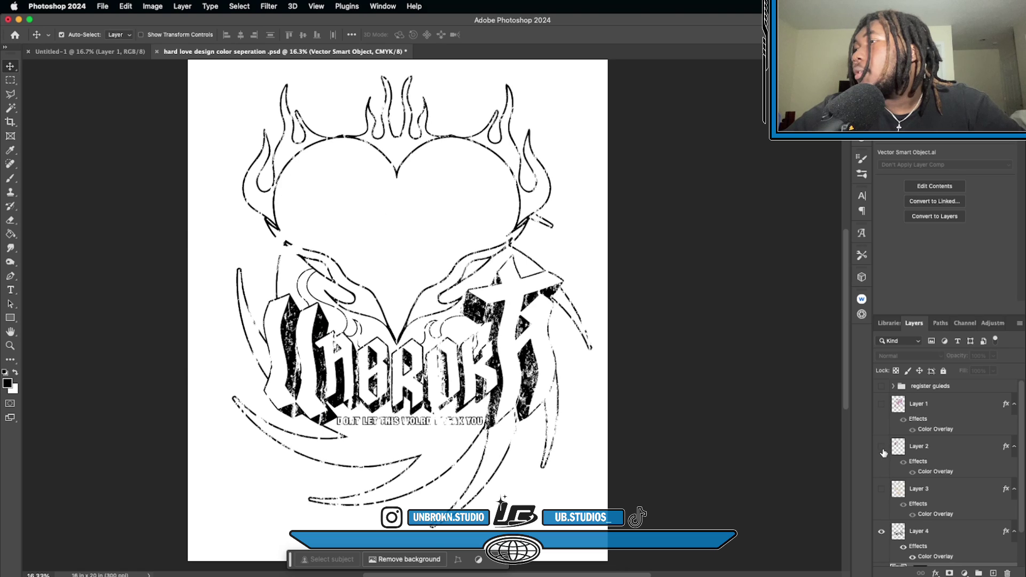
pyautogui.click(881, 531)
pyautogui.scroll(-2, 881, 533)
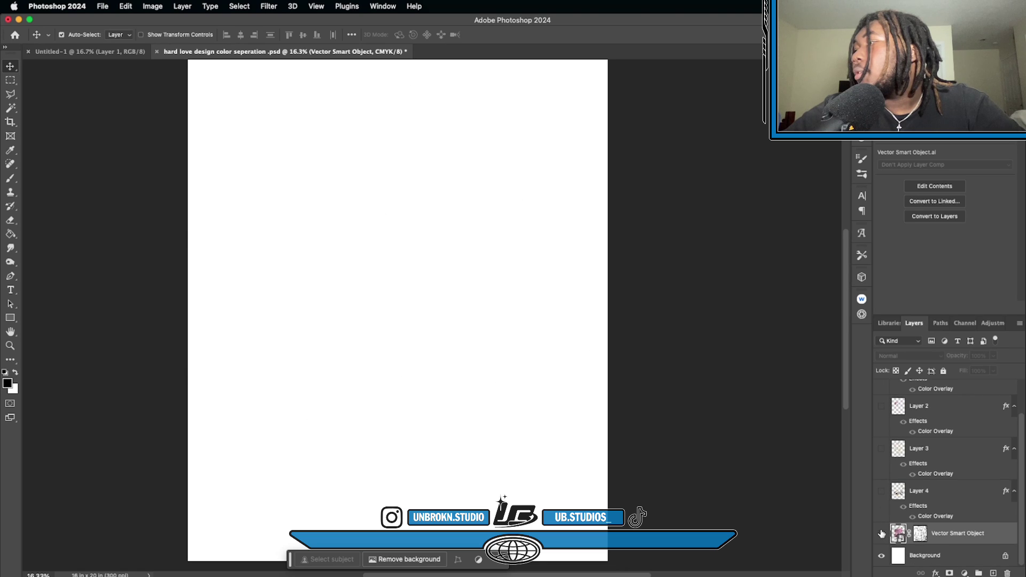
# Examine each color separation on its own by showing only Layer 4, Layer 3, Layer 2 and Layer 1 in turn
pyautogui.click(882, 490)
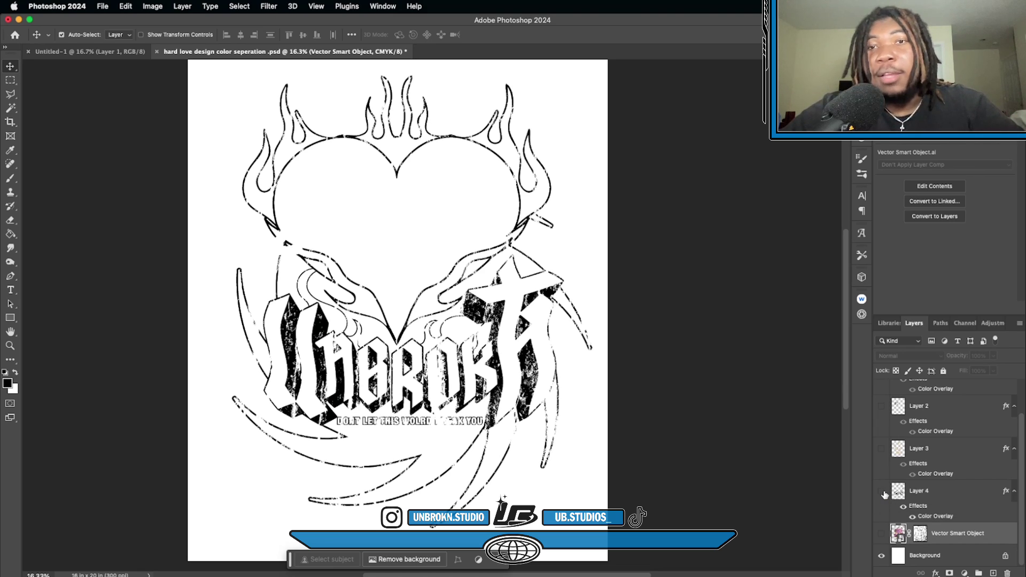
pyautogui.click(883, 492)
pyautogui.click(882, 450)
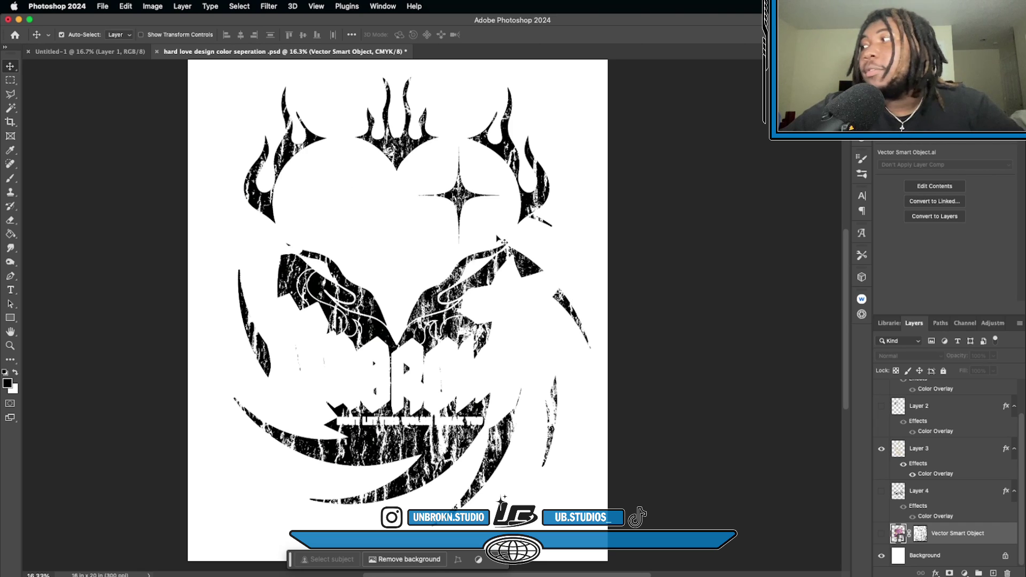
pyautogui.click(881, 448)
pyautogui.scroll(2, 883, 454)
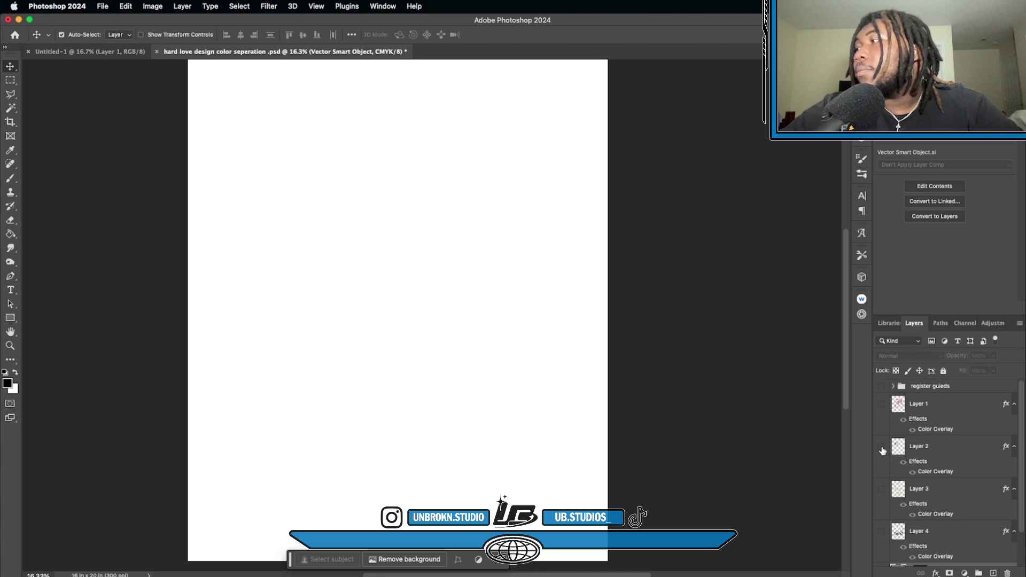
pyautogui.click(882, 448)
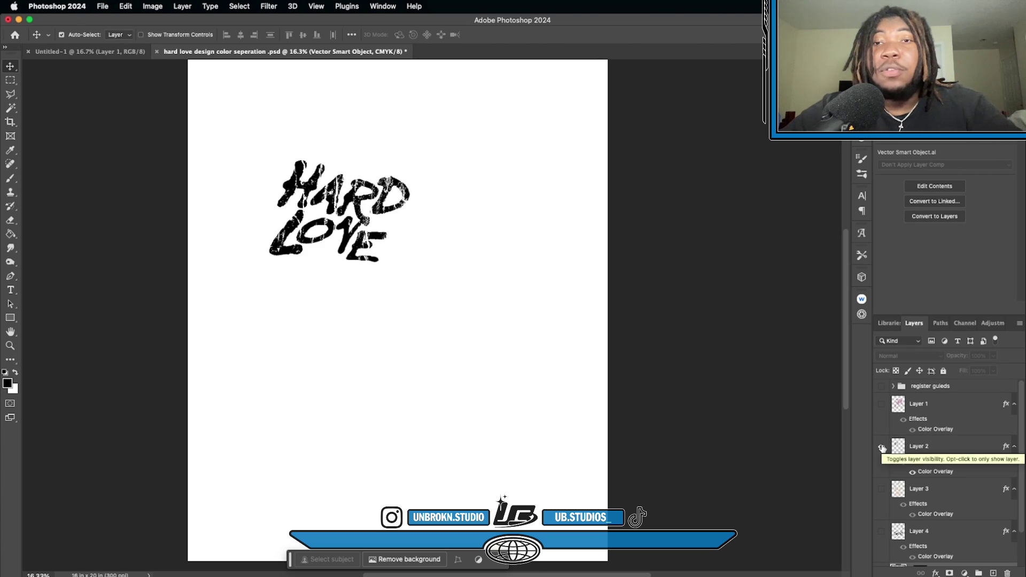
pyautogui.click(881, 448)
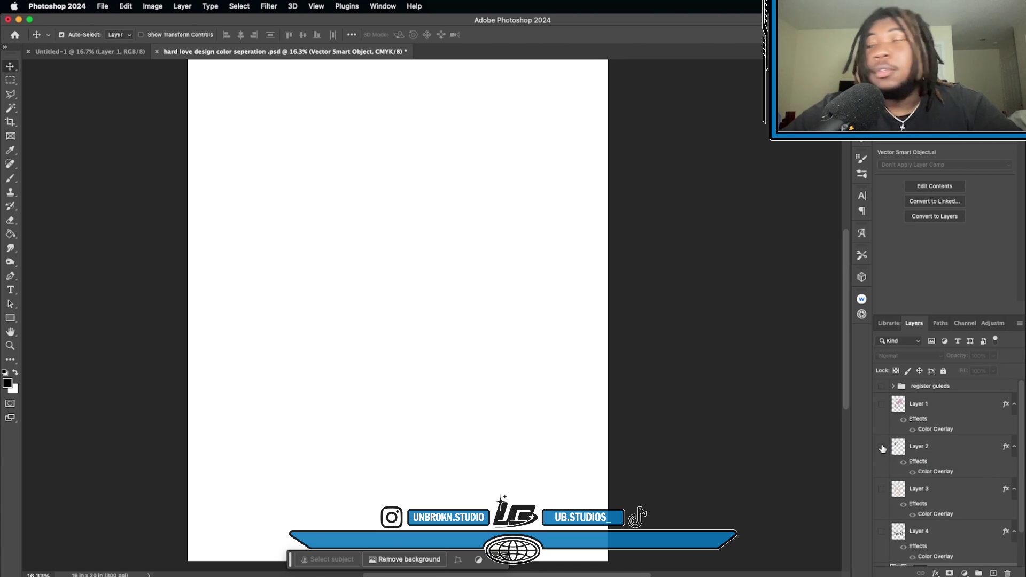
pyautogui.click(881, 406)
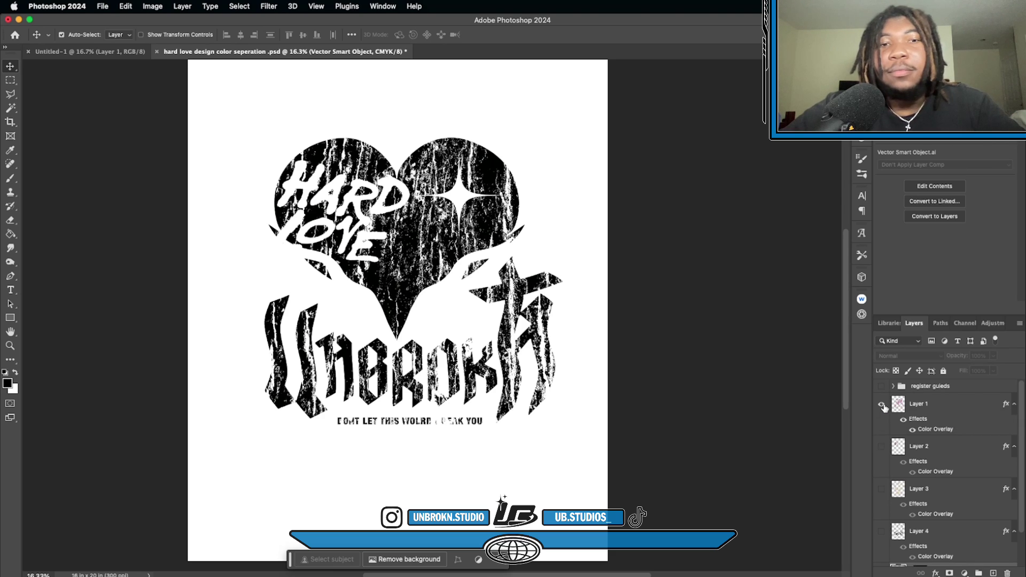
# View all four separation layers together by showing Layers 2, 3 and 4, and hide Layer 1 to compare
pyautogui.scroll(-2, 675, 426)
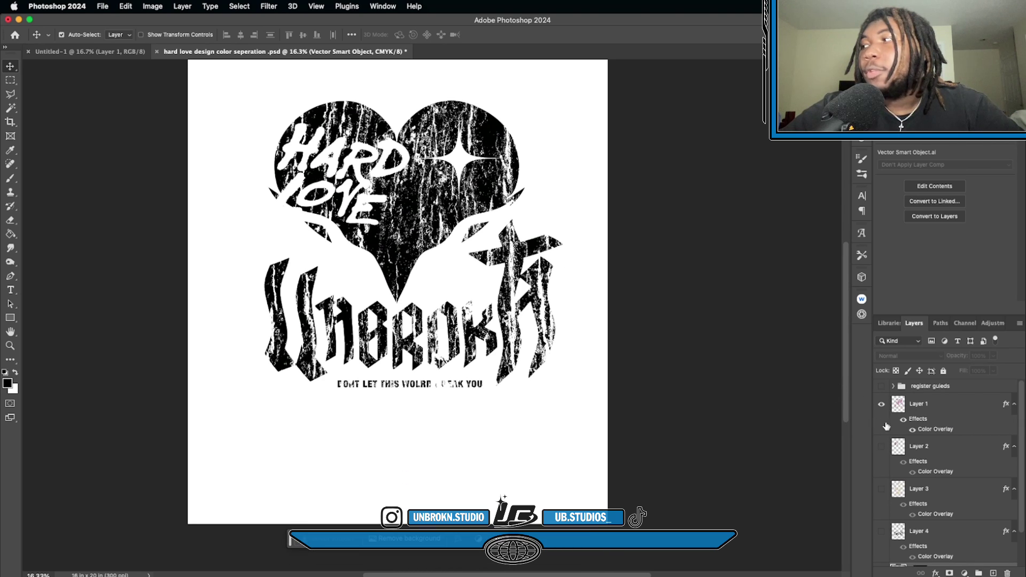
pyautogui.click(880, 447)
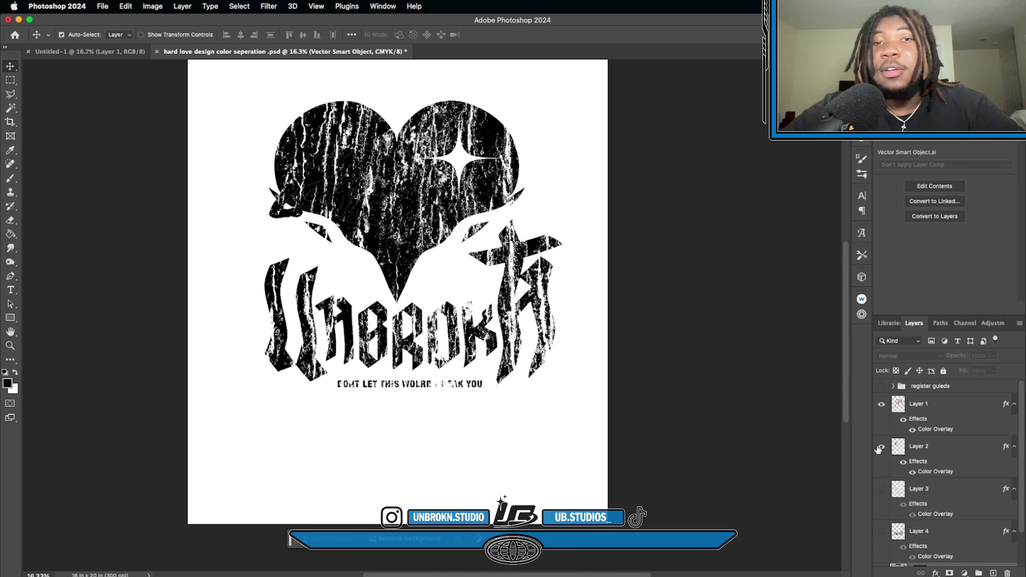
pyautogui.click(881, 488)
pyautogui.click(881, 530)
pyautogui.scroll(-2, 945, 481)
pyautogui.hscroll(2, 547, 380)
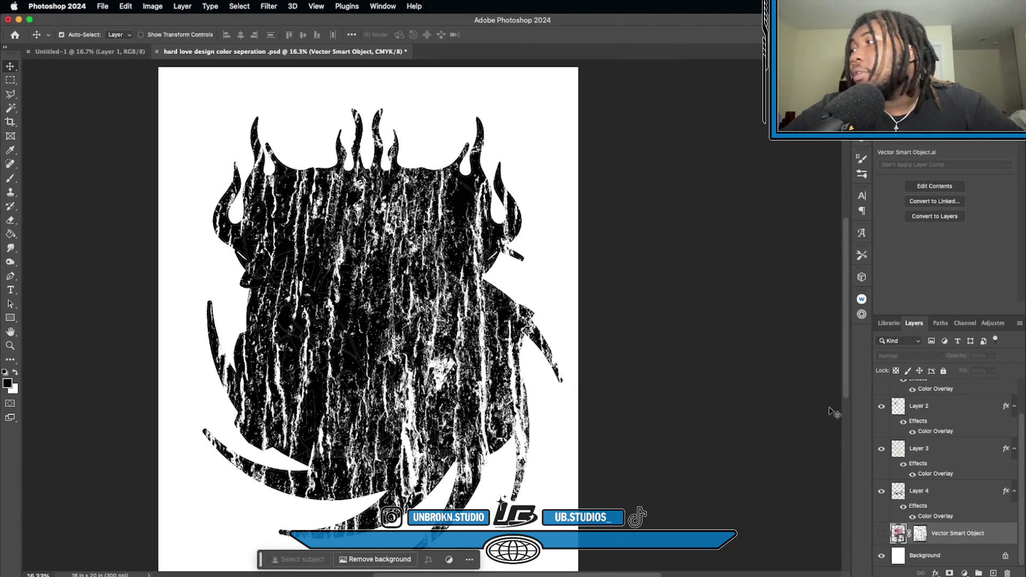
pyautogui.scroll(2, 894, 426)
pyautogui.click(881, 405)
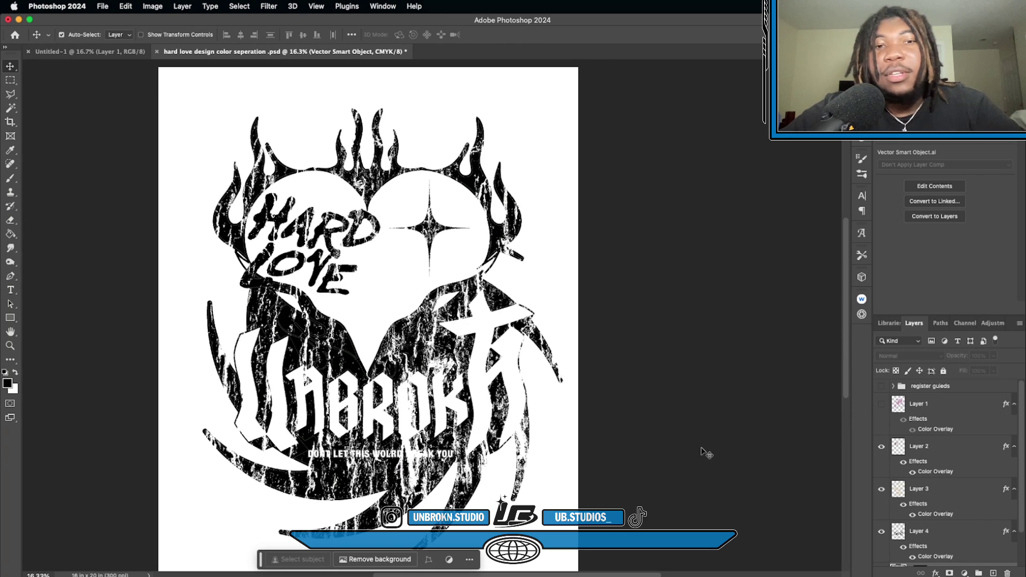
pyautogui.scroll(-3, 710, 455)
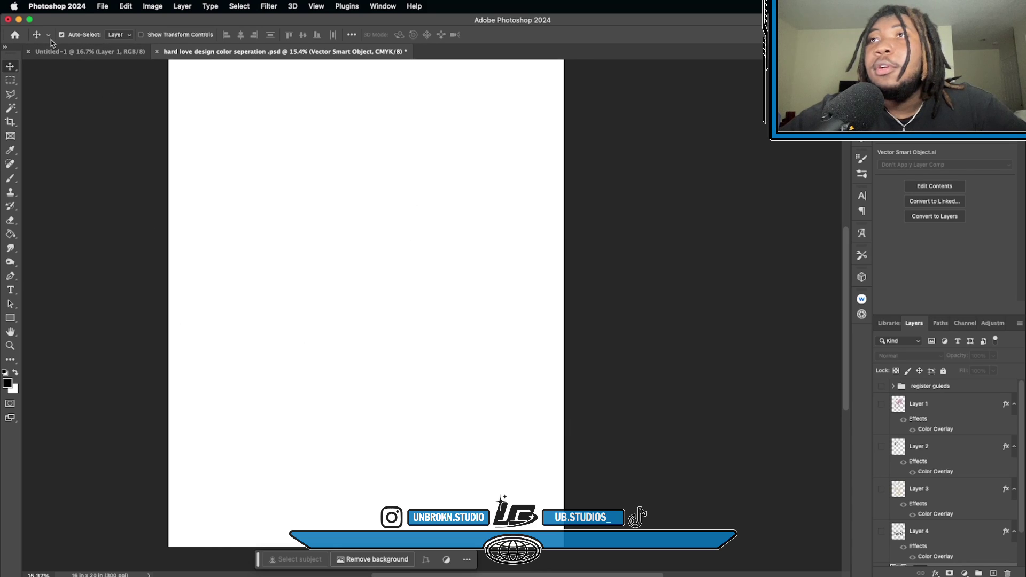
# Bring up the blank Untitled-1 document fitted to view, and switch to Illustrator to select the Riot Records artwork for copying
pyautogui.click(66, 51)
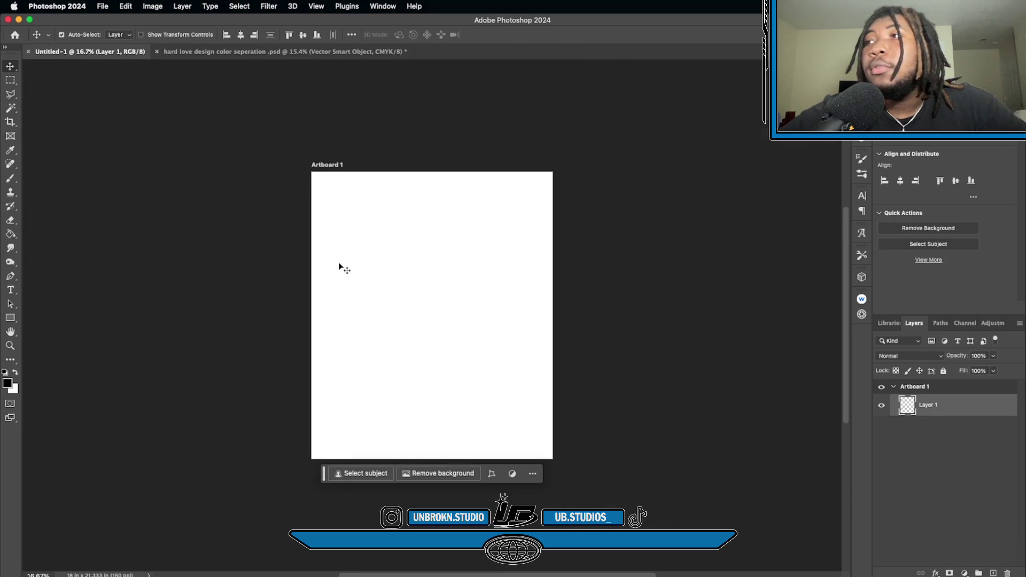
pyautogui.press('super+0')
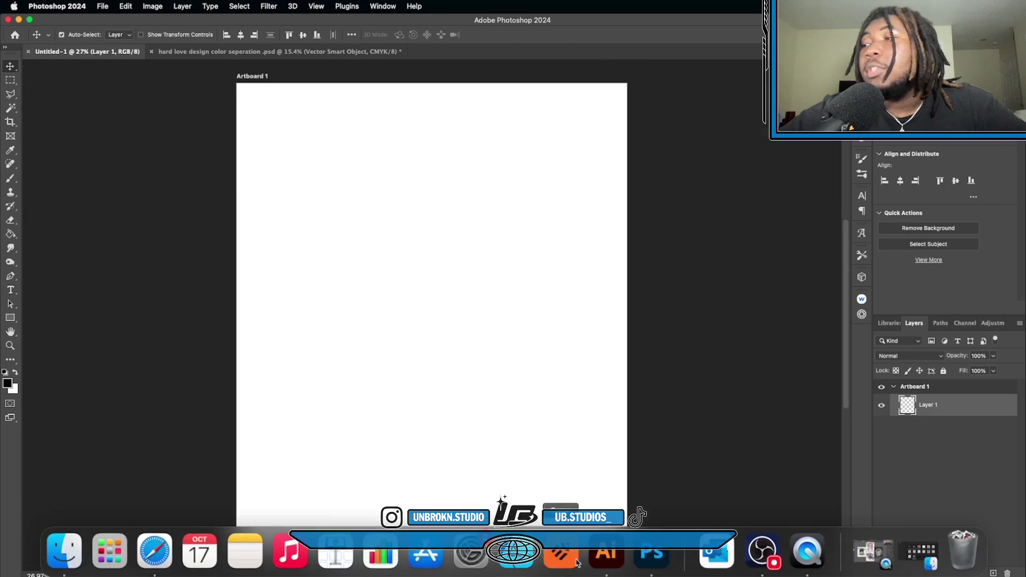
pyautogui.click(609, 553)
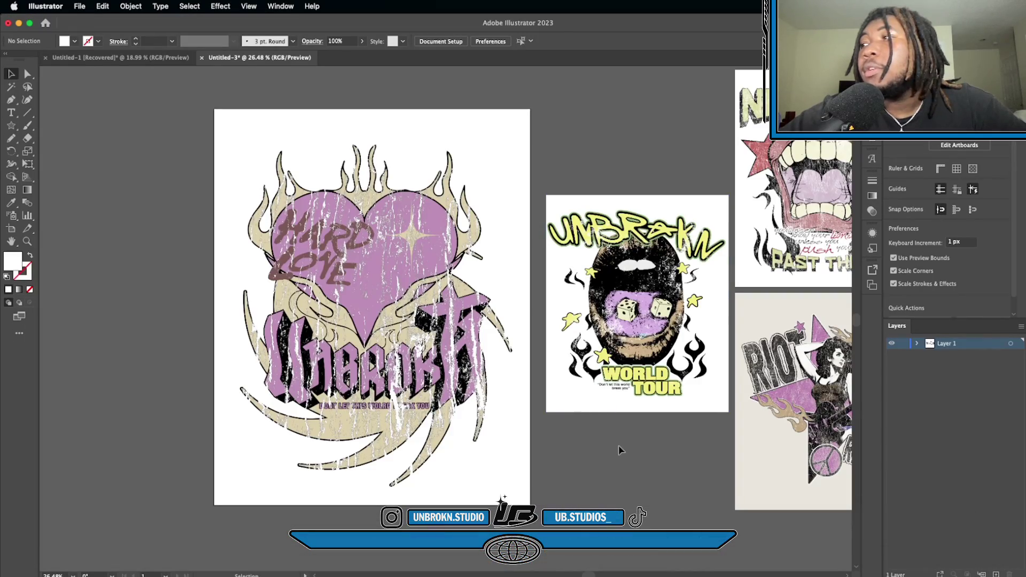
pyautogui.hscroll(3, 619, 447)
pyautogui.hscroll(10, 619, 450)
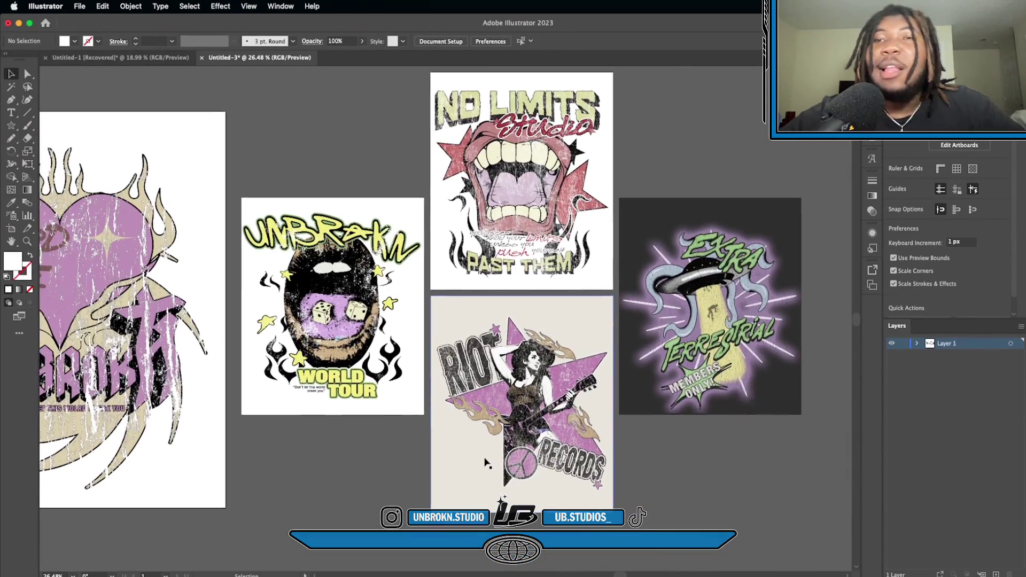
pyautogui.scroll(5, 485, 460)
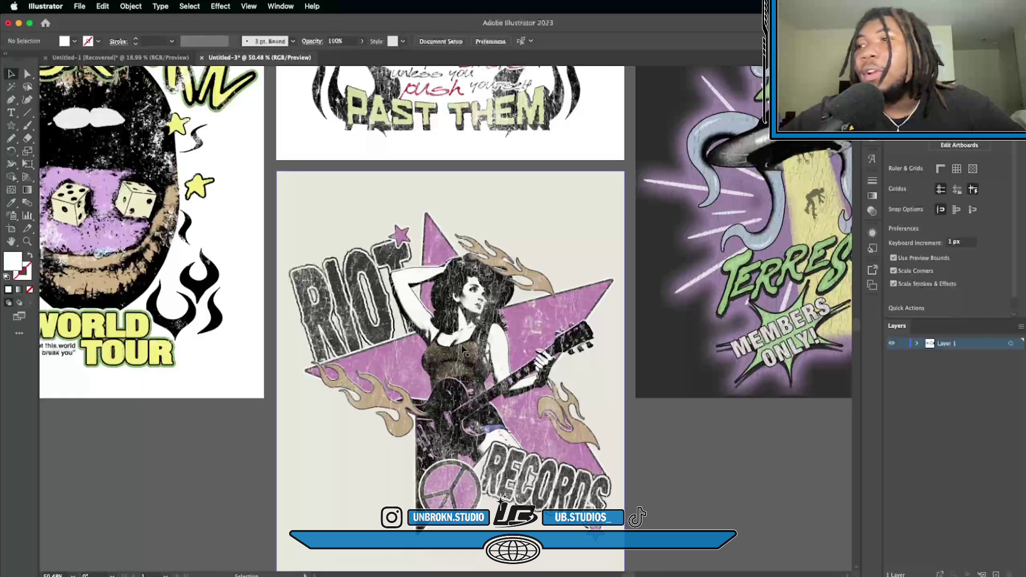
pyautogui.click(433, 357)
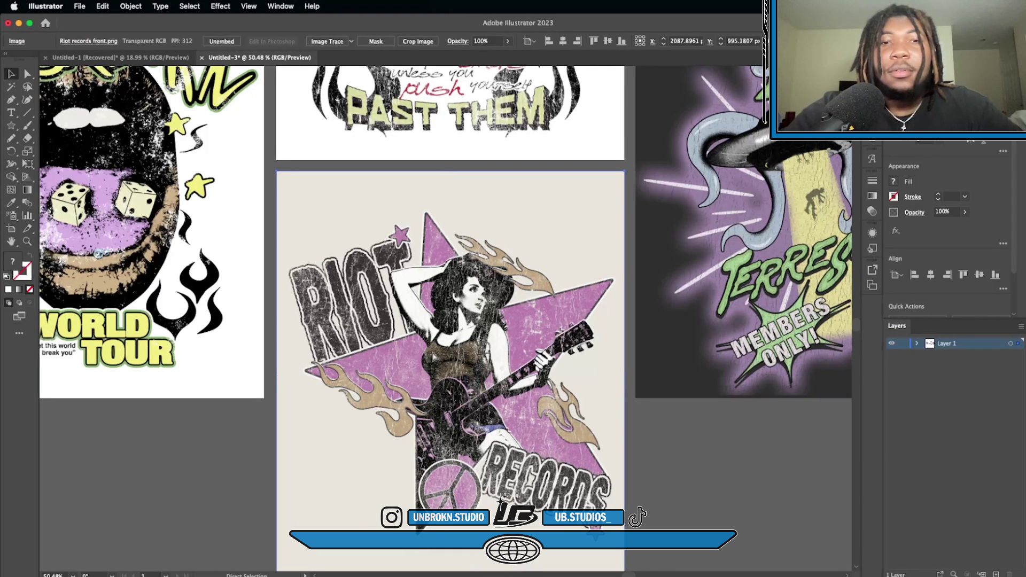
# Switch to Photoshop, paste the Riot Records artwork into Artboard 1 as a smart object, and scale it to 208.36% to fill the artboard
pyautogui.click(655, 559)
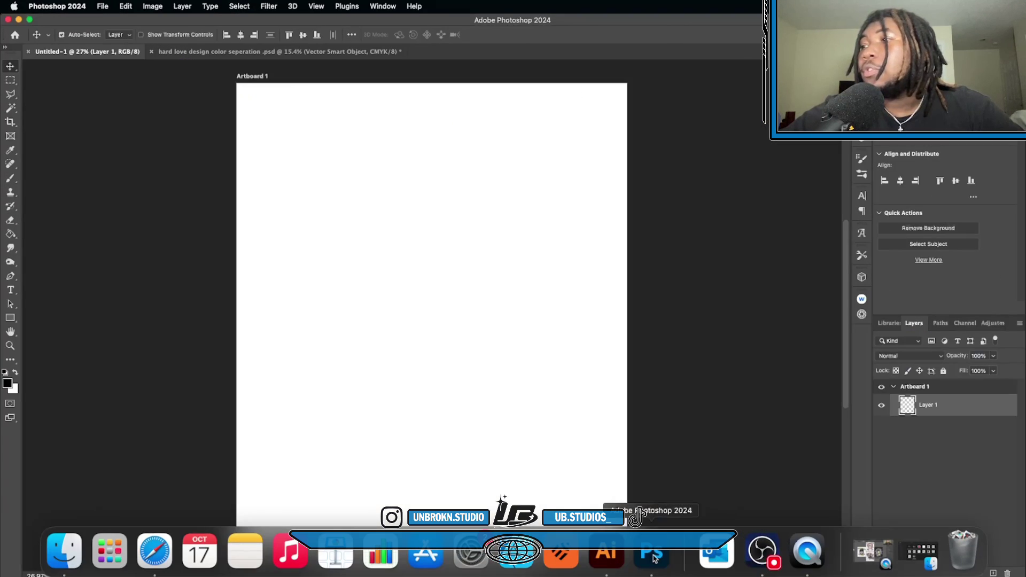
pyautogui.click(440, 303)
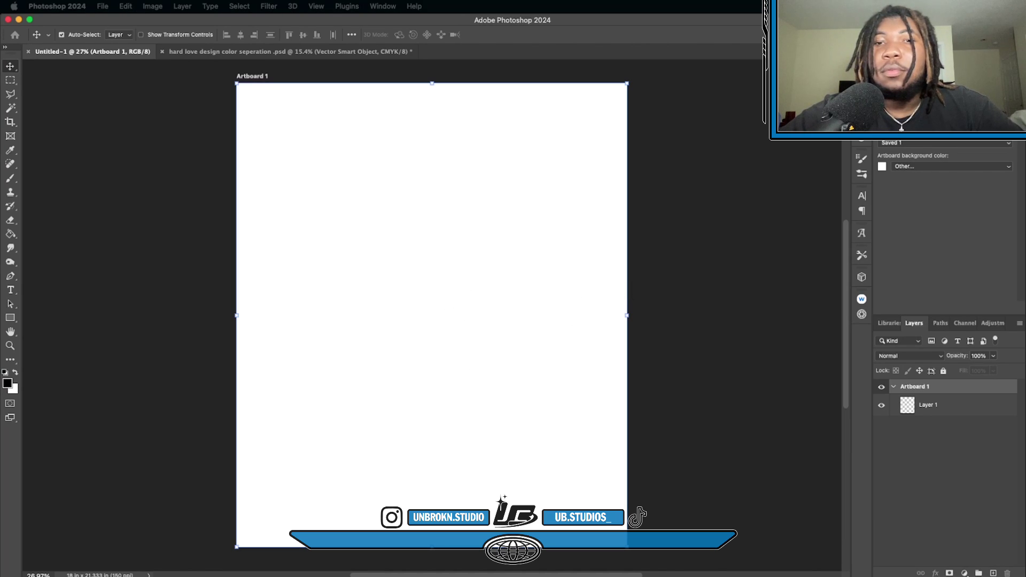
pyautogui.press('super+v')
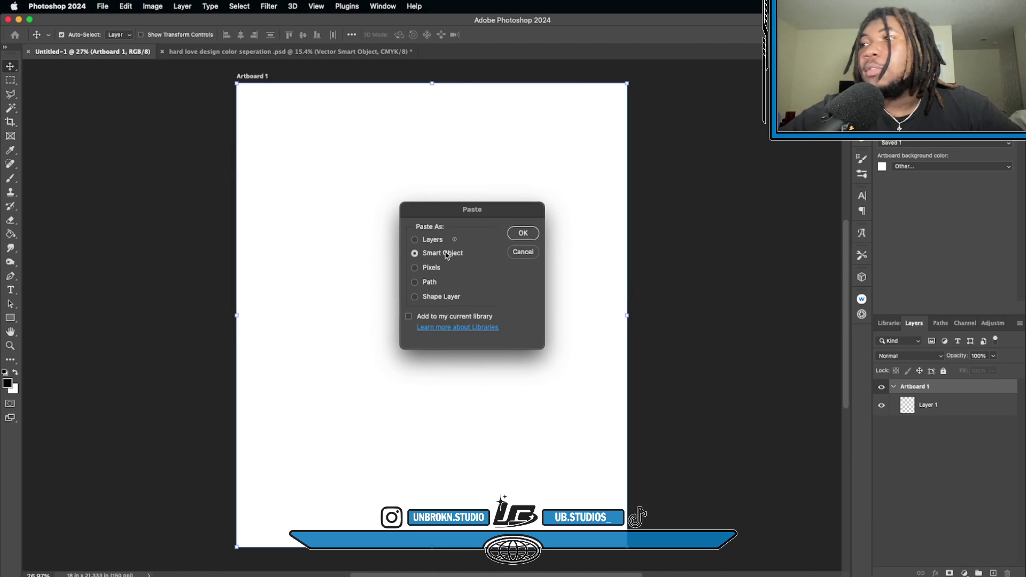
pyautogui.click(518, 233)
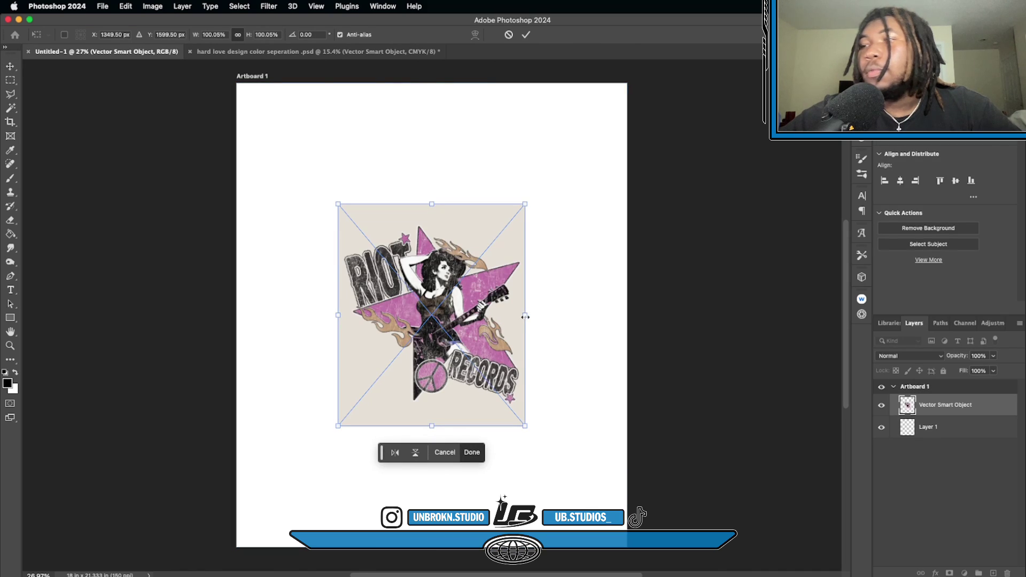
pyautogui.moveTo(525, 317); pyautogui.dragTo(628, 326)
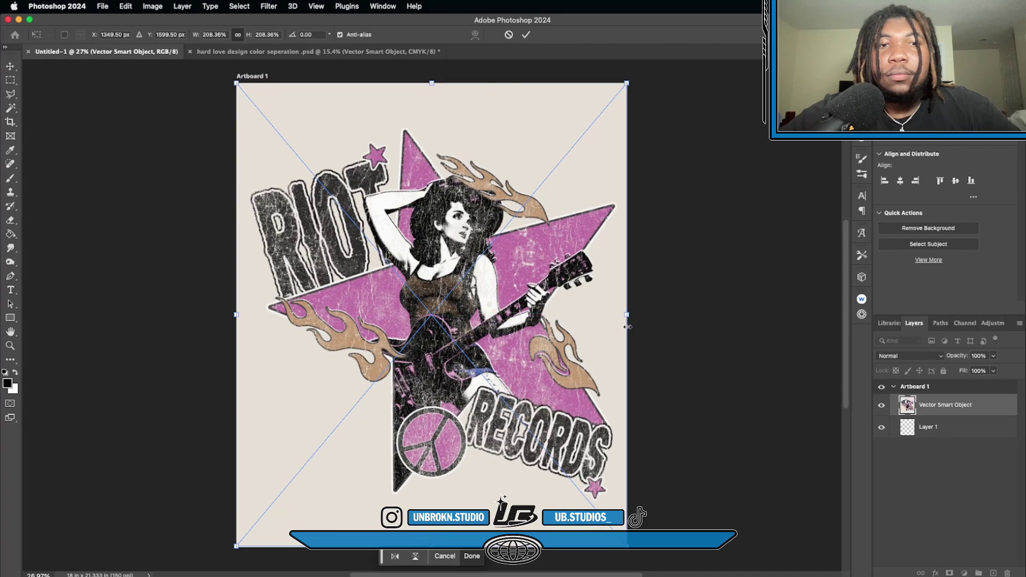
pyautogui.click(472, 556)
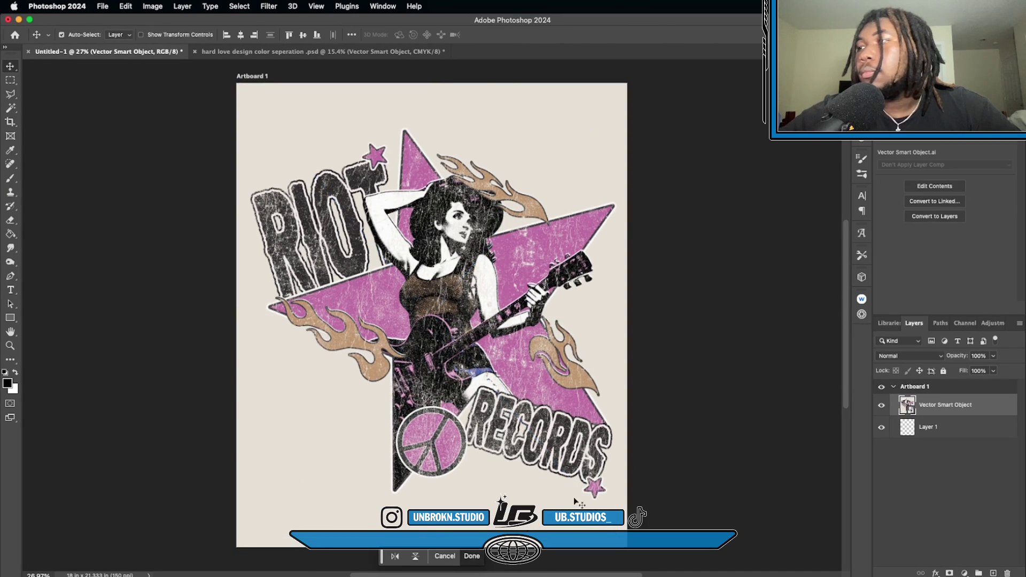
# Confirm the artwork's placement, duplicate the Vector Smart Object layer, and hide the original
pyautogui.click(942, 218)
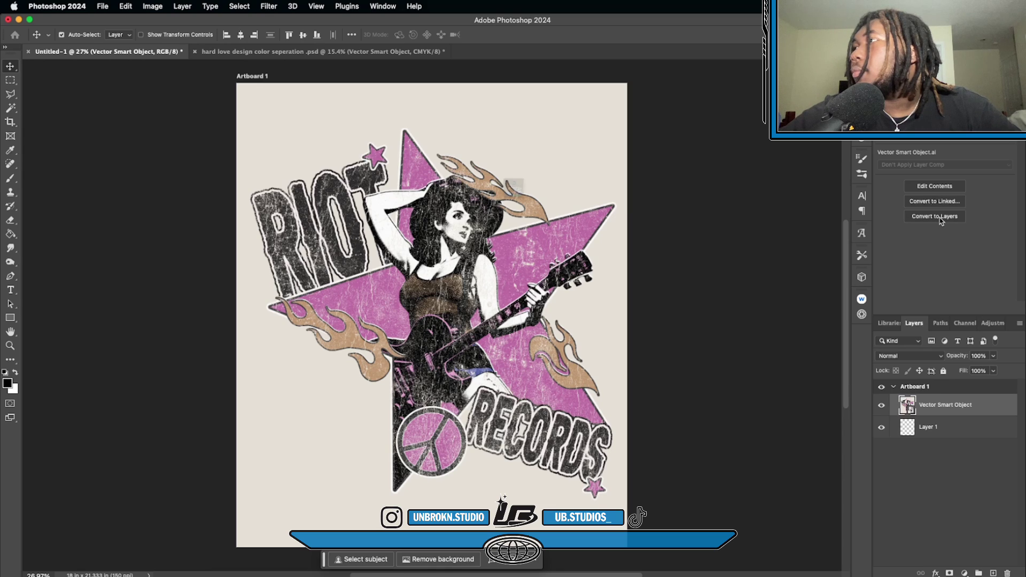
pyautogui.click(513, 238)
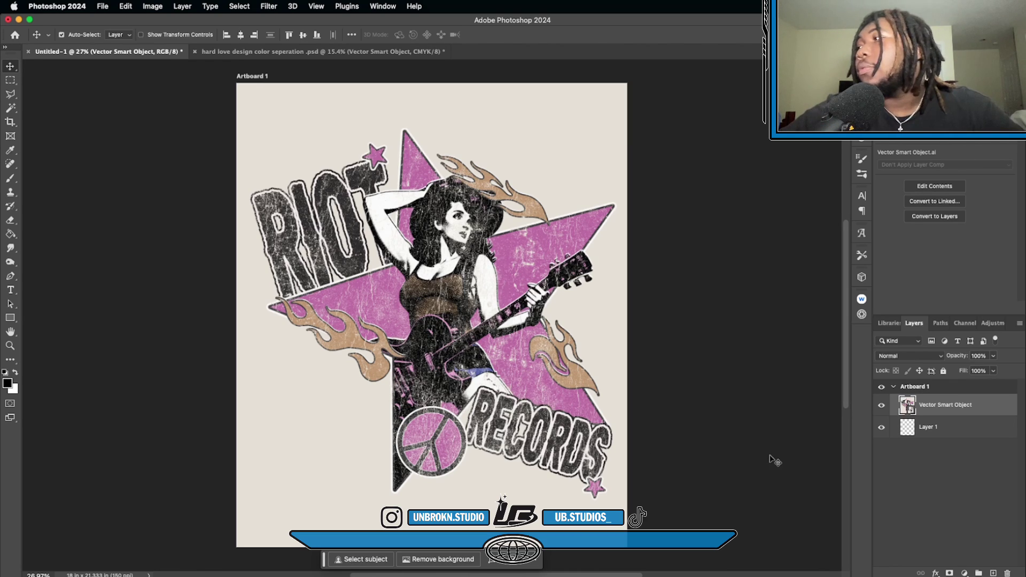
pyautogui.press('j')
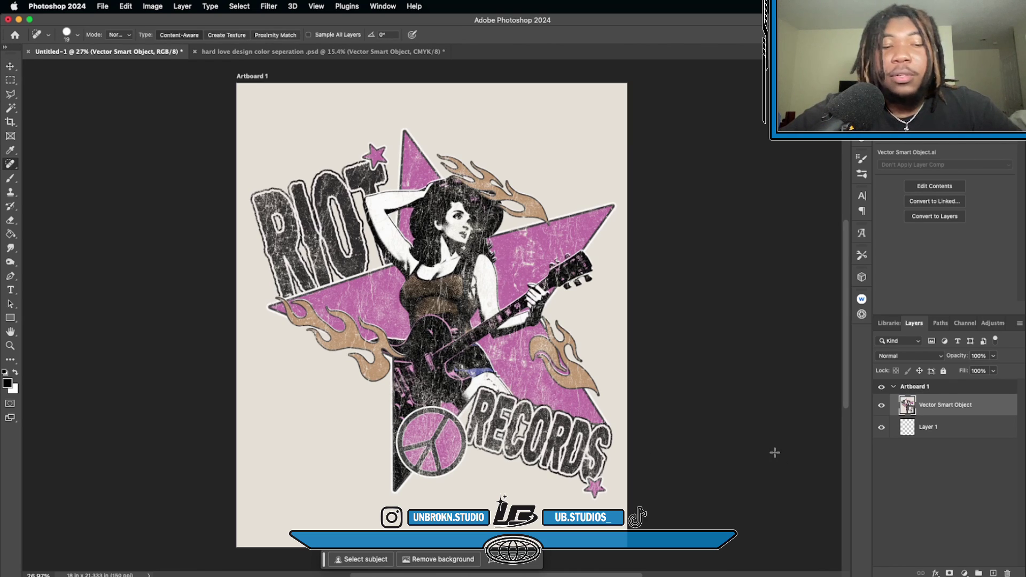
pyautogui.press('super+j')
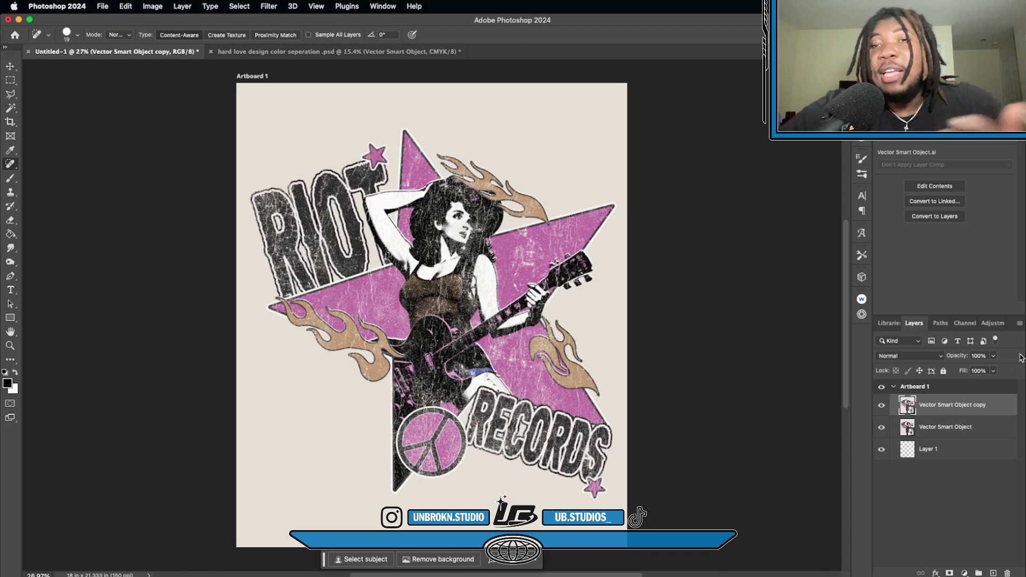
pyautogui.click(882, 428)
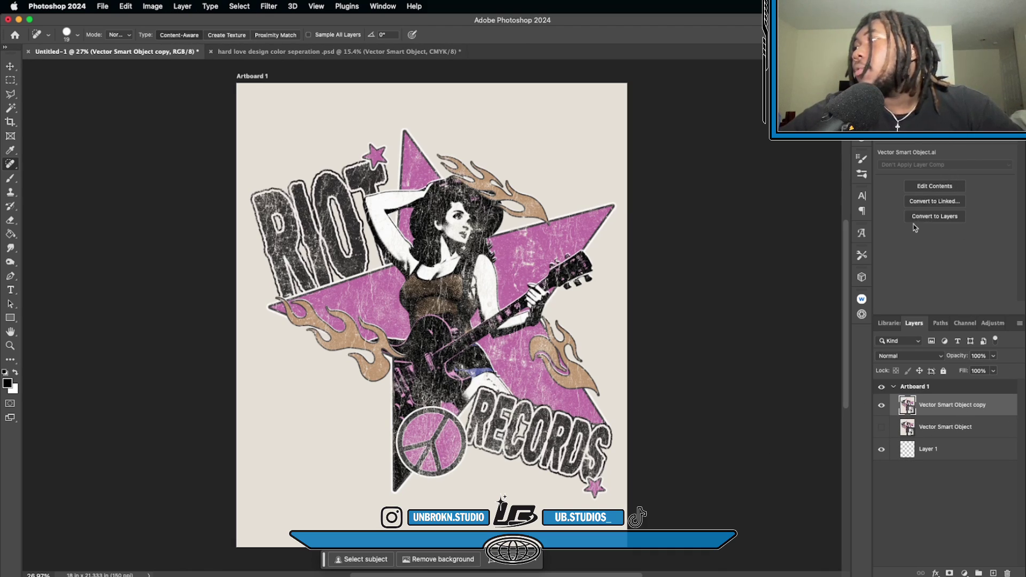
# Rasterize the Vector Smart Object copy layer and switch to the Move tool
pyautogui.rightClick(970, 407)
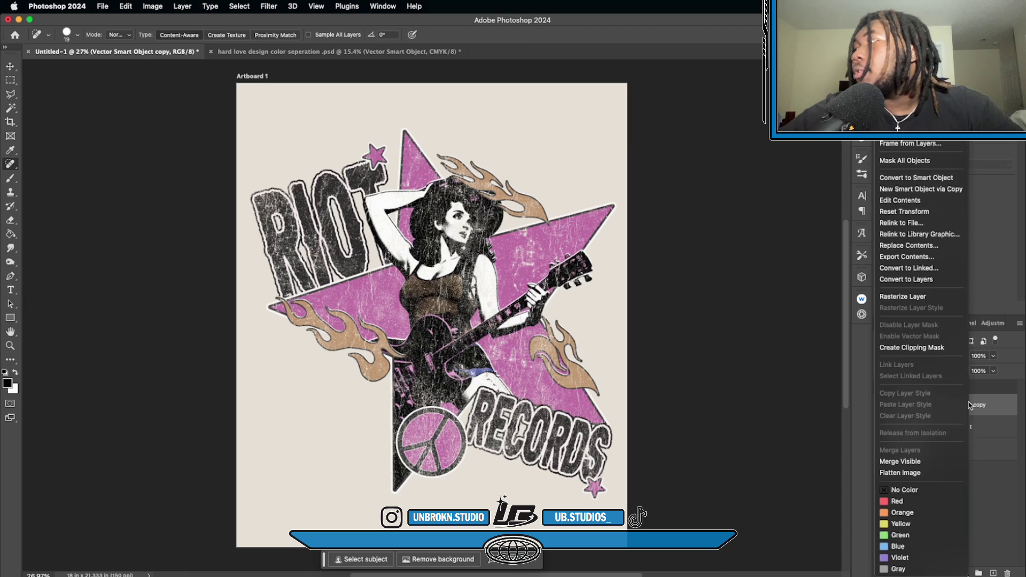
pyautogui.click(904, 301)
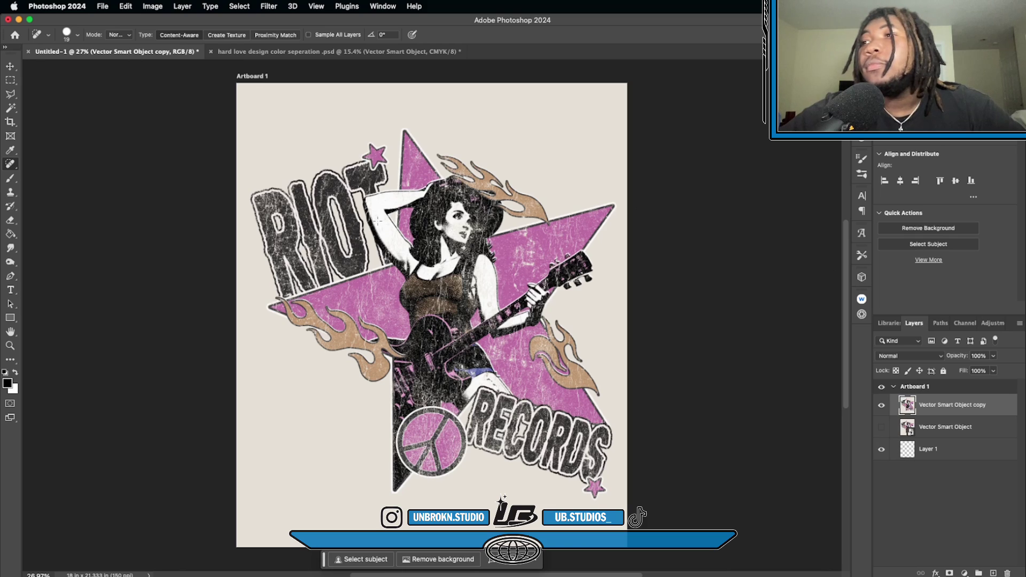
pyautogui.click(10, 65)
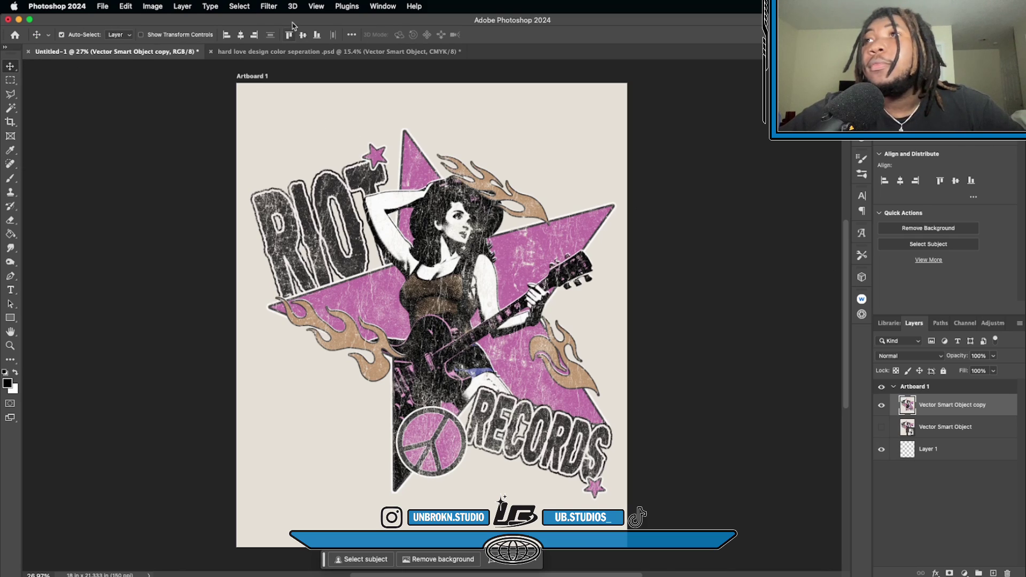
# Select the cream background with Color Range, sampling it above the RIOT lettering at a fuzziness of 94
pyautogui.click(239, 6)
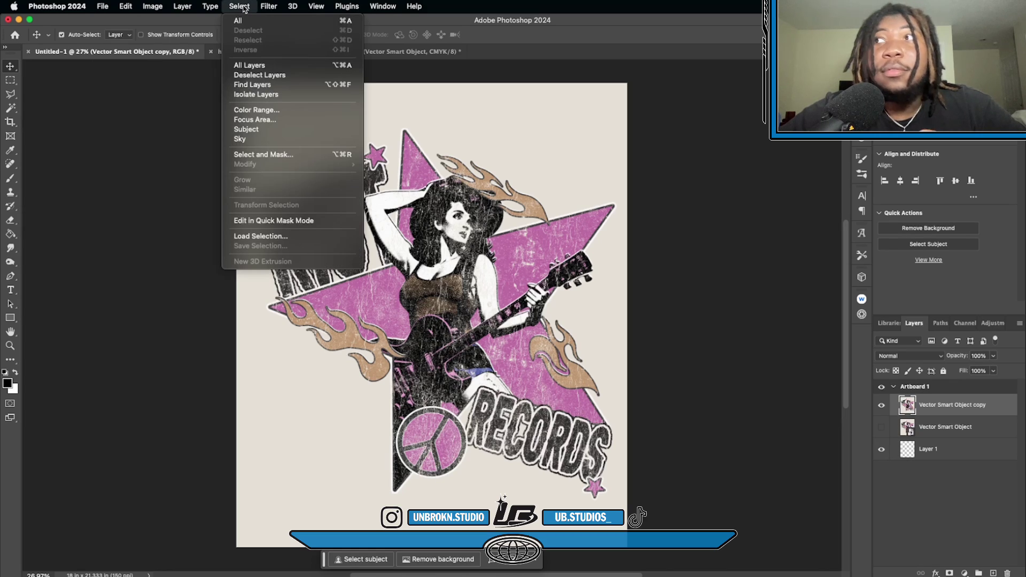
pyautogui.click(275, 110)
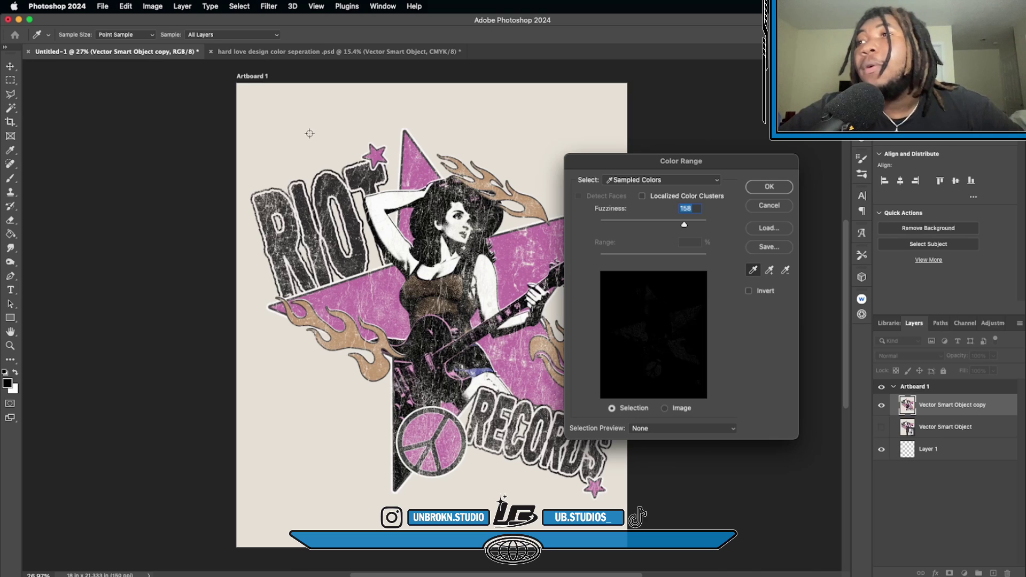
pyautogui.click(278, 129)
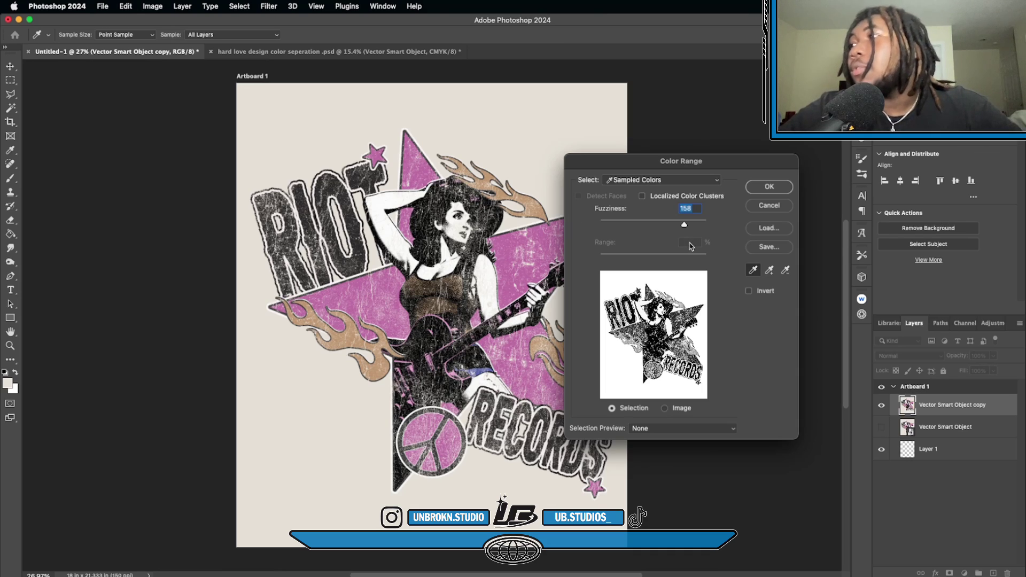
pyautogui.moveTo(685, 225); pyautogui.dragTo(652, 228)
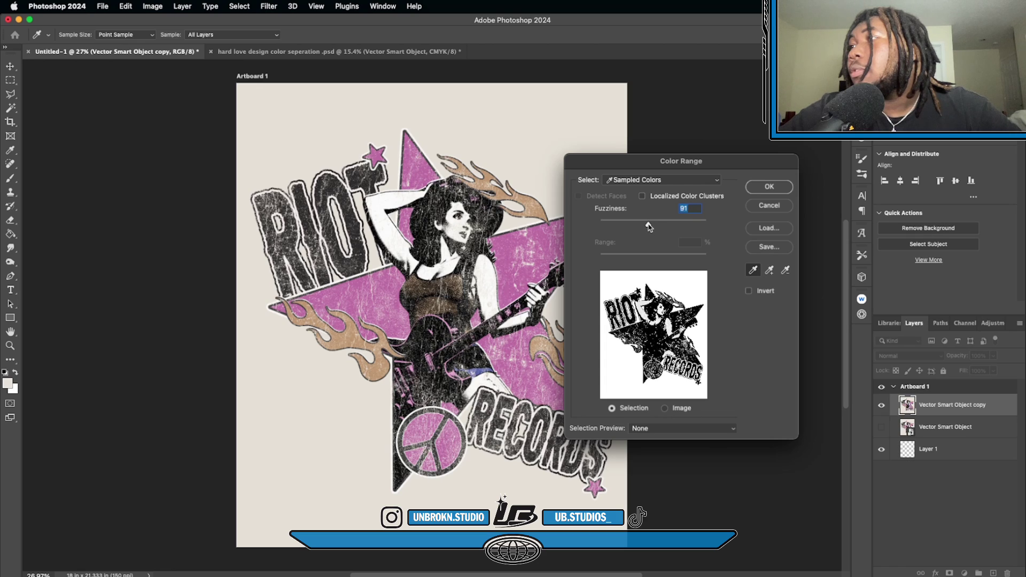
pyautogui.click(769, 188)
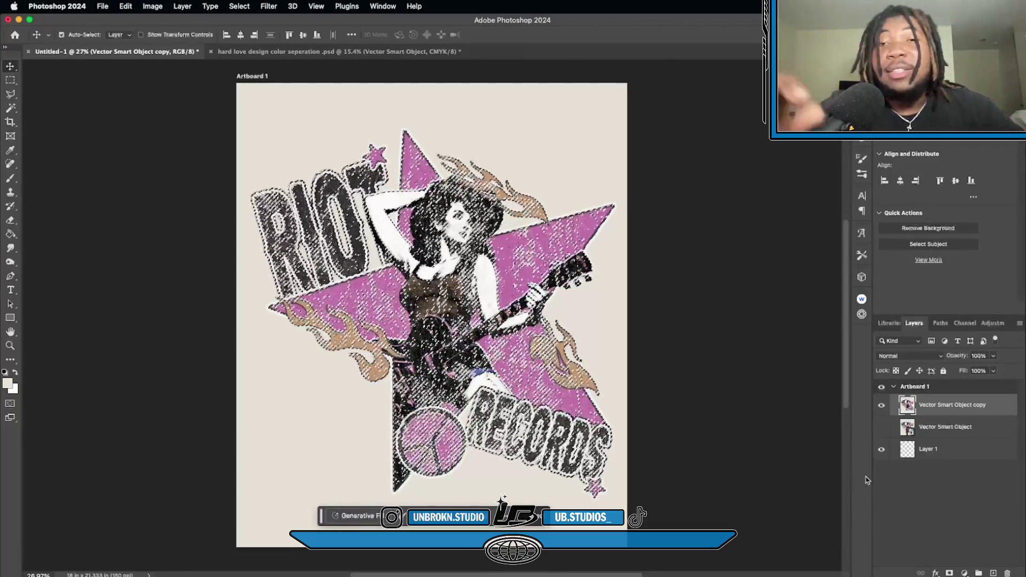
# Add a layer mask that hides the selected background on Vector Smart Object copy, and target the layer's image instead of its mask
pyautogui.moveTo(950, 531)
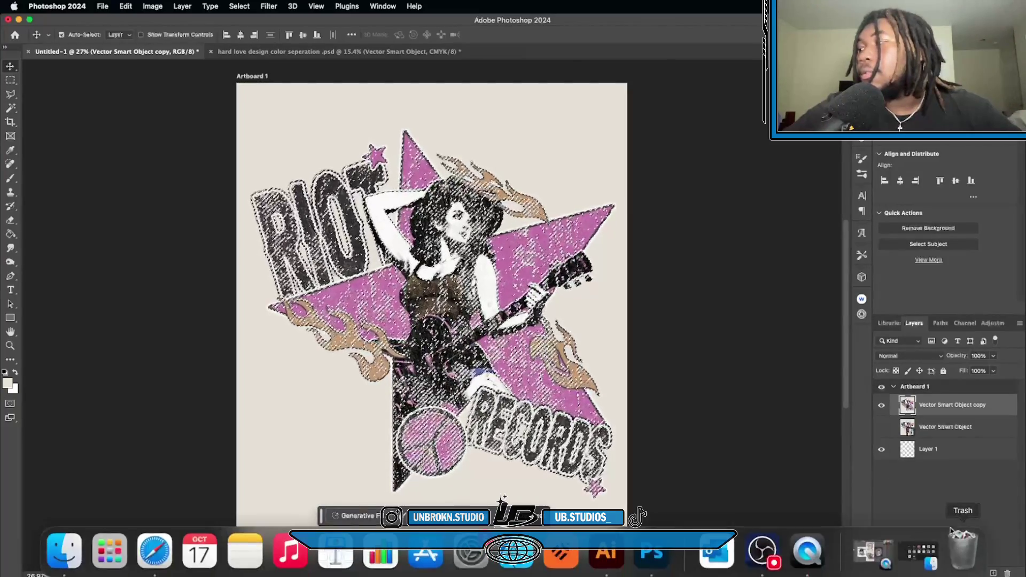
pyautogui.click(949, 573)
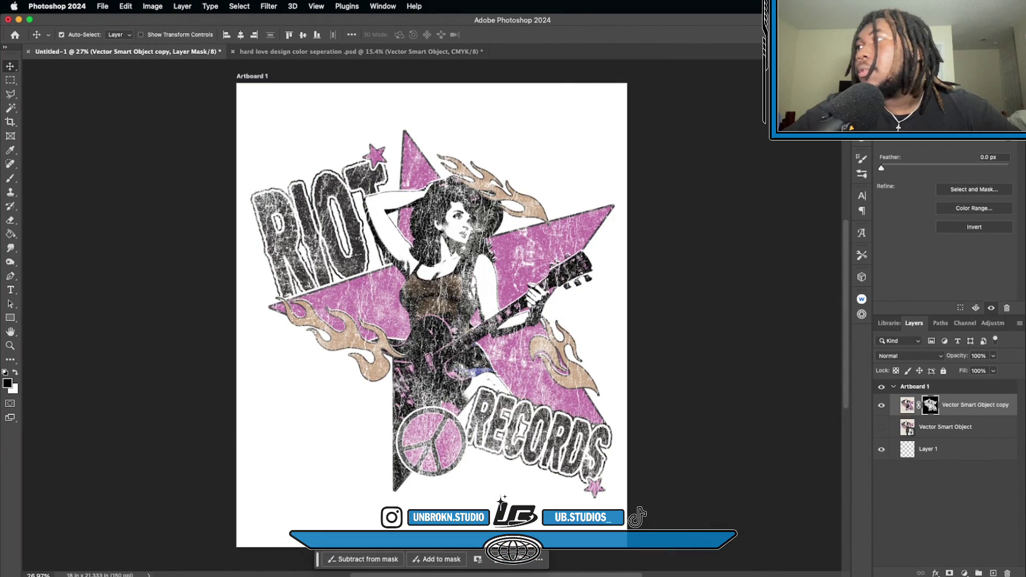
pyautogui.moveTo(448, 300); pyautogui.dragTo(361, 183)
pyautogui.moveTo(381, 137); pyautogui.dragTo(468, 227)
pyautogui.moveTo(444, 278); pyautogui.dragTo(448, 304)
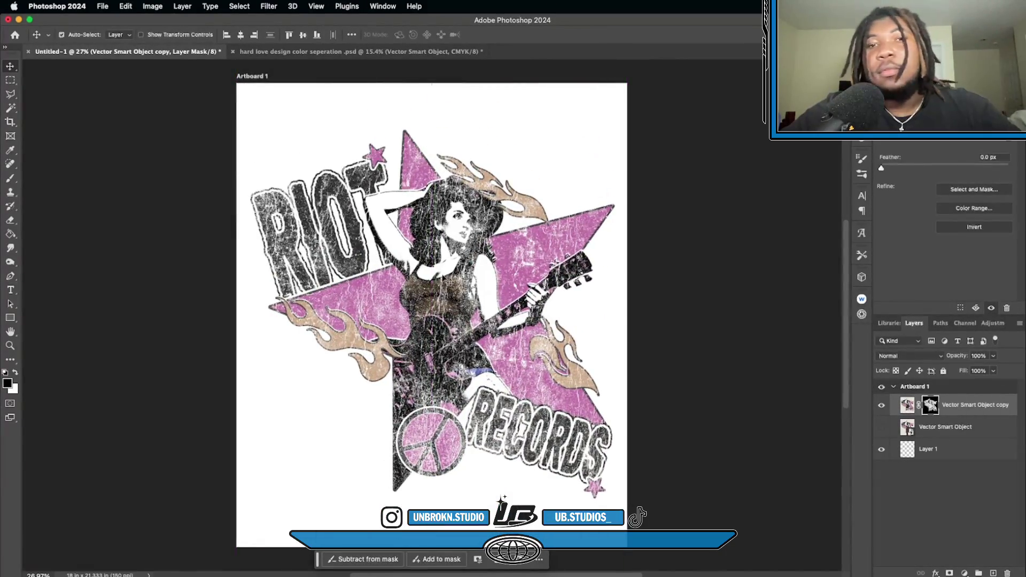
pyautogui.click(906, 406)
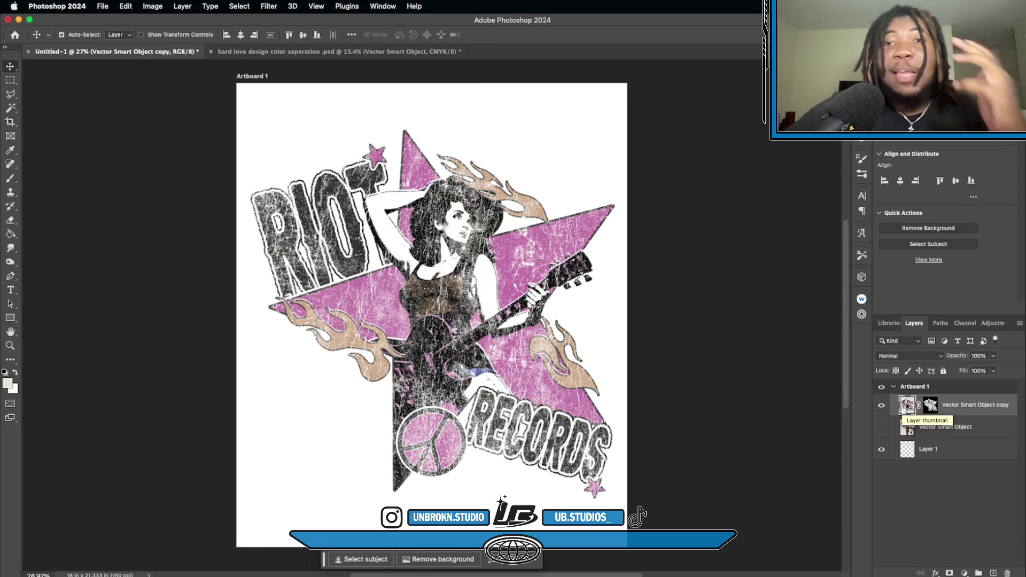
# Select the magenta areas of the artwork with Color Range, sampling the large star at a fuzziness of 81
pyautogui.scroll(5, 445, 290)
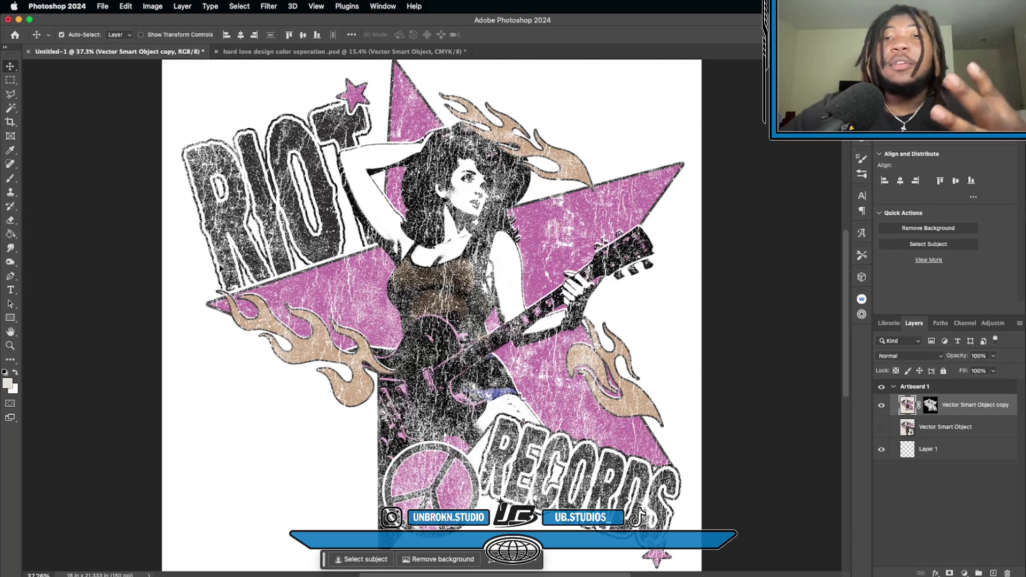
pyautogui.scroll(-3, 221, 269)
pyautogui.scroll(-1, 220, 268)
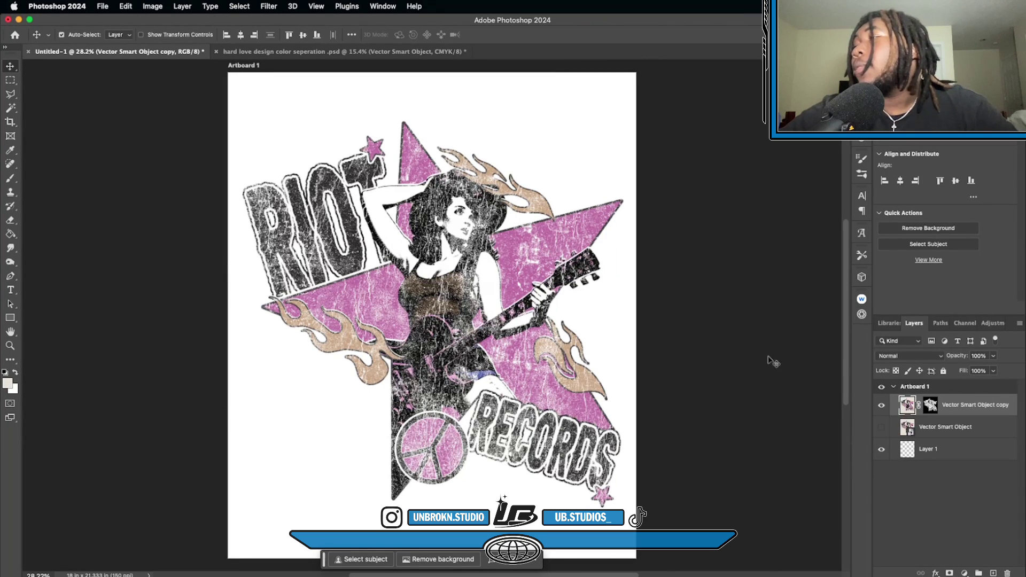
pyautogui.click(232, 5)
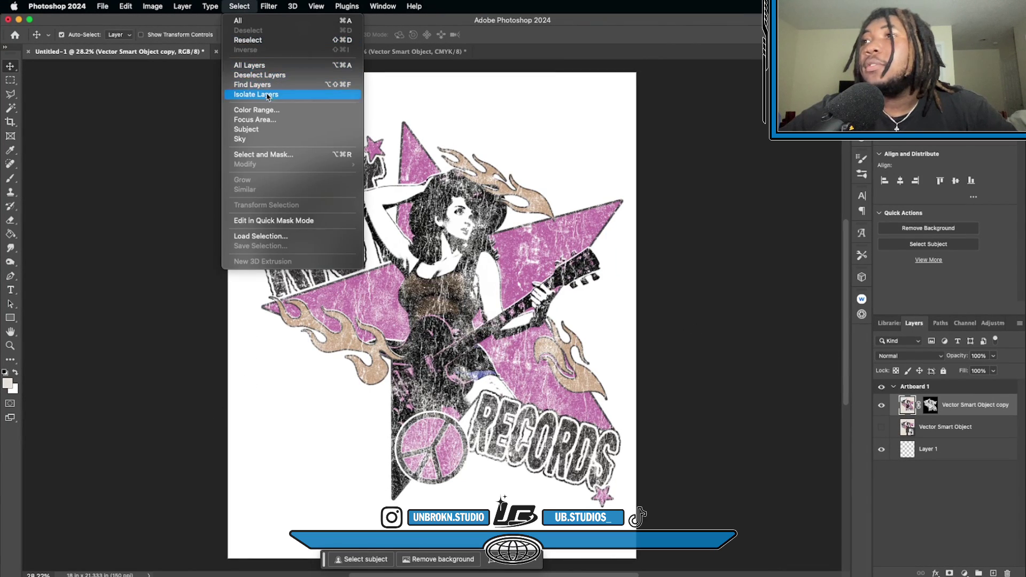
pyautogui.click(293, 110)
pyautogui.scroll(-3, 420, 264)
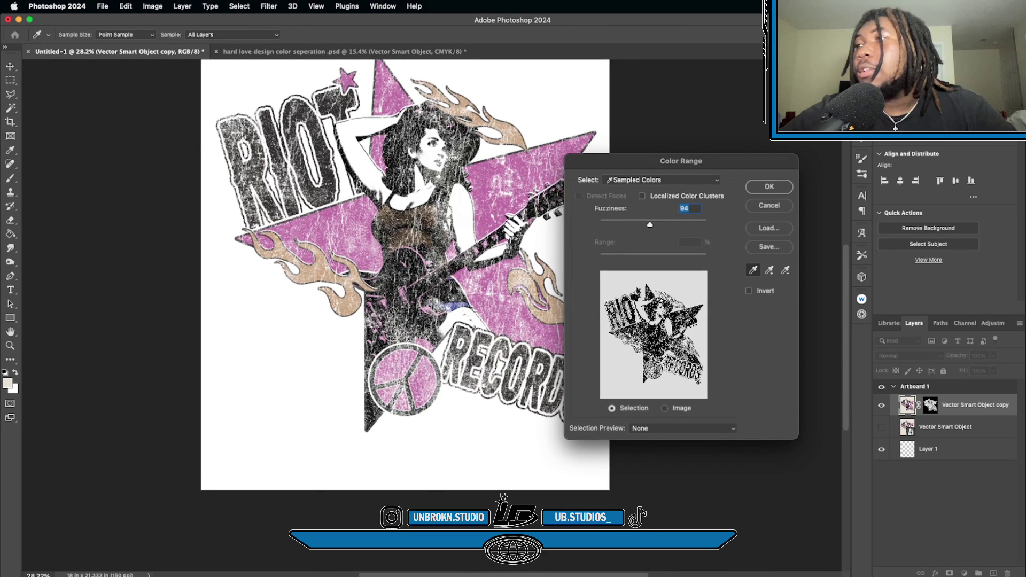
pyautogui.click(372, 221)
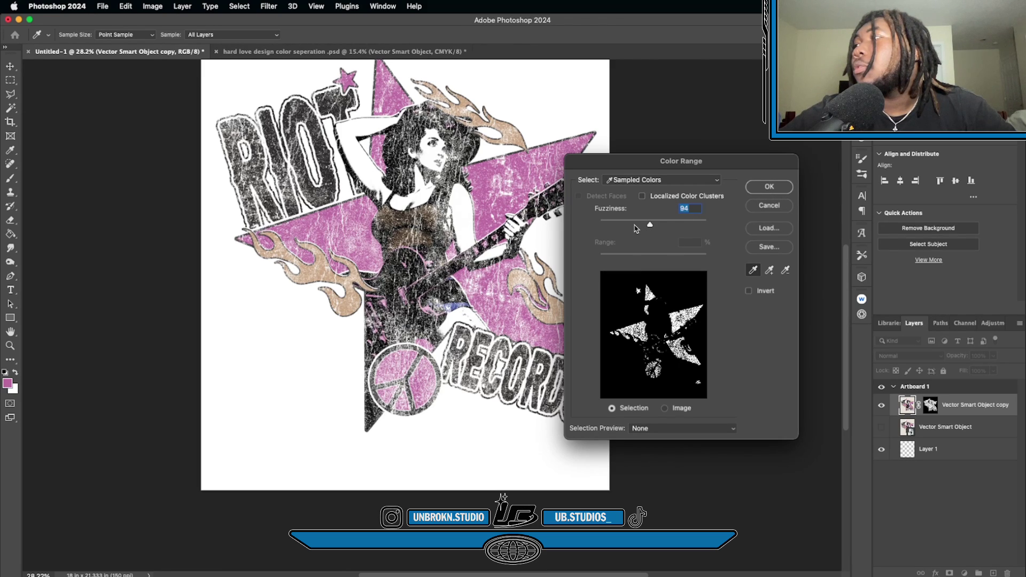
pyautogui.moveTo(627, 227)
pyautogui.mouseDown()
pyautogui.moveTo(657, 226)
pyautogui.moveTo(646, 227)
pyautogui.mouseUp()
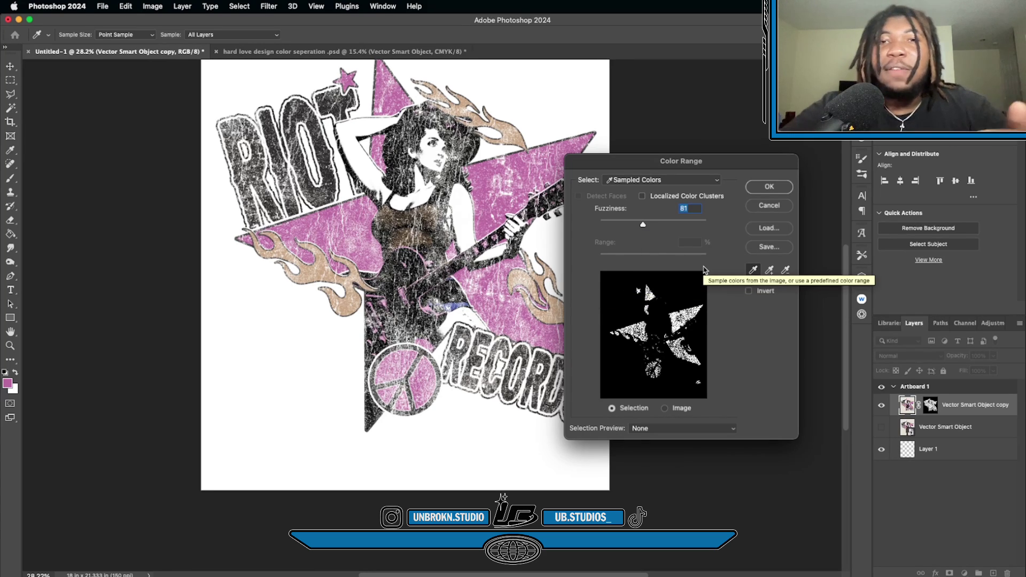
pyautogui.click(767, 187)
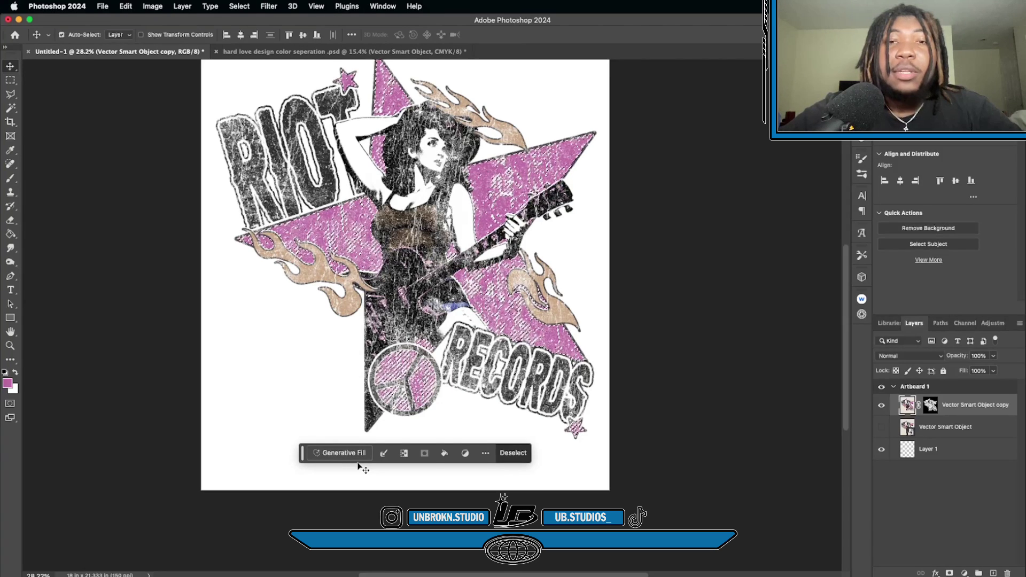
# Fill the selection with the magenta foreground color on a new layer, deselect, and hide the Vector Smart Object copy layer
pyautogui.press('super+shift+alt+n')
pyautogui.hotkey('alt', 'BackSpace')
pyautogui.press('super+d')
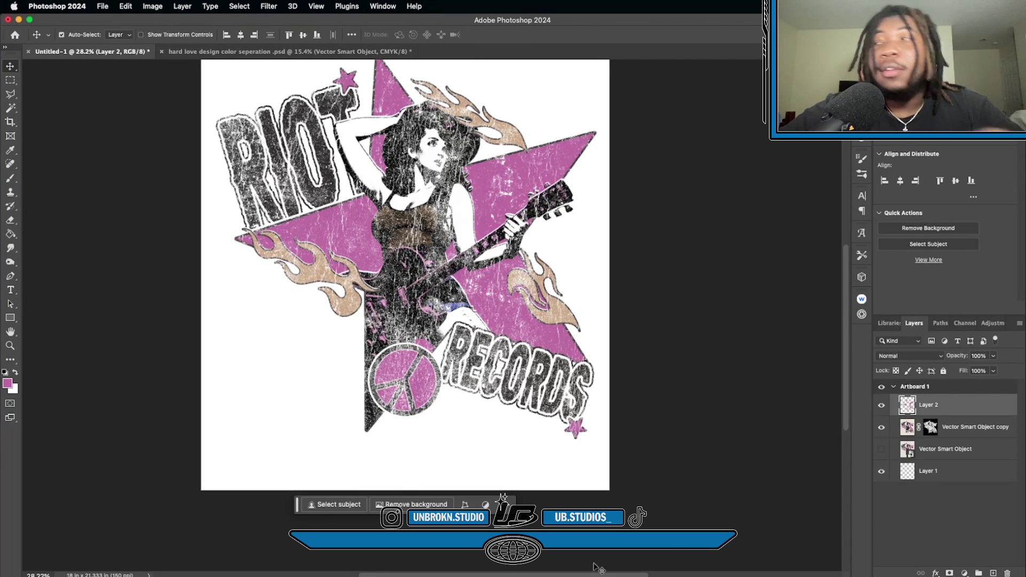
pyautogui.click(881, 429)
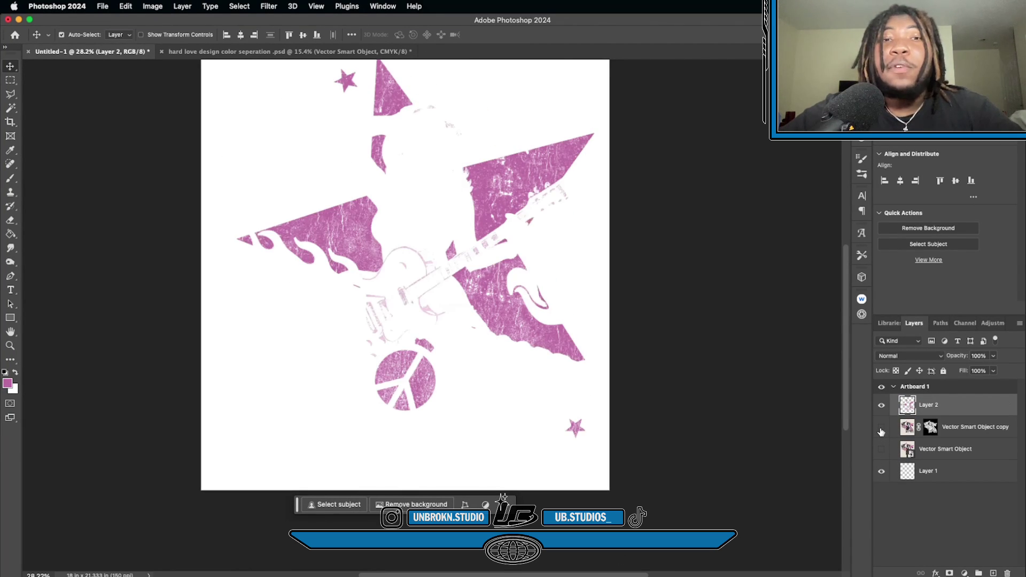
# Examine the magenta separation up close, checking the star points, guitar details and peace sign
pyautogui.scroll(3, 357, 120)
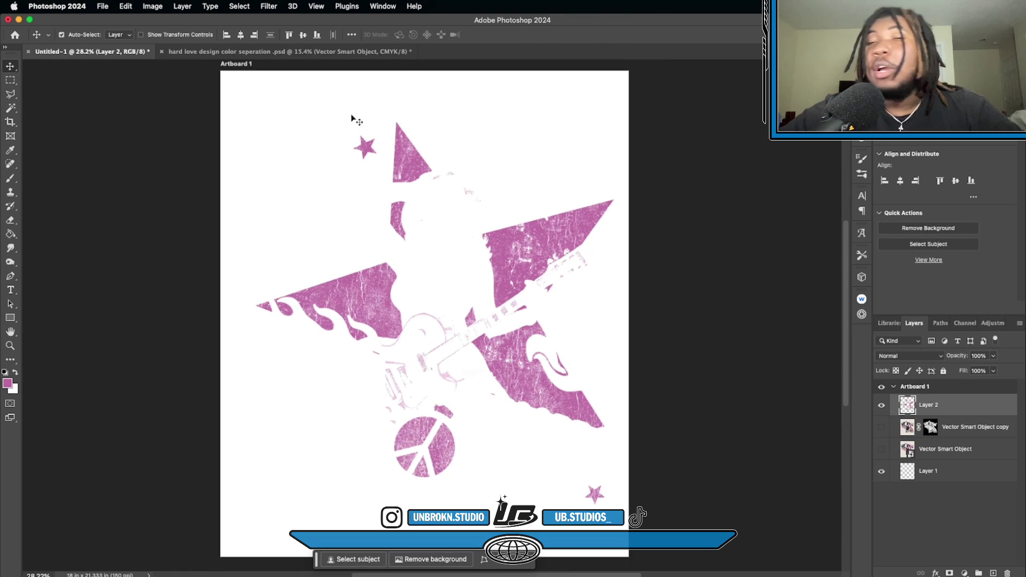
pyautogui.scroll(5, 436, 297)
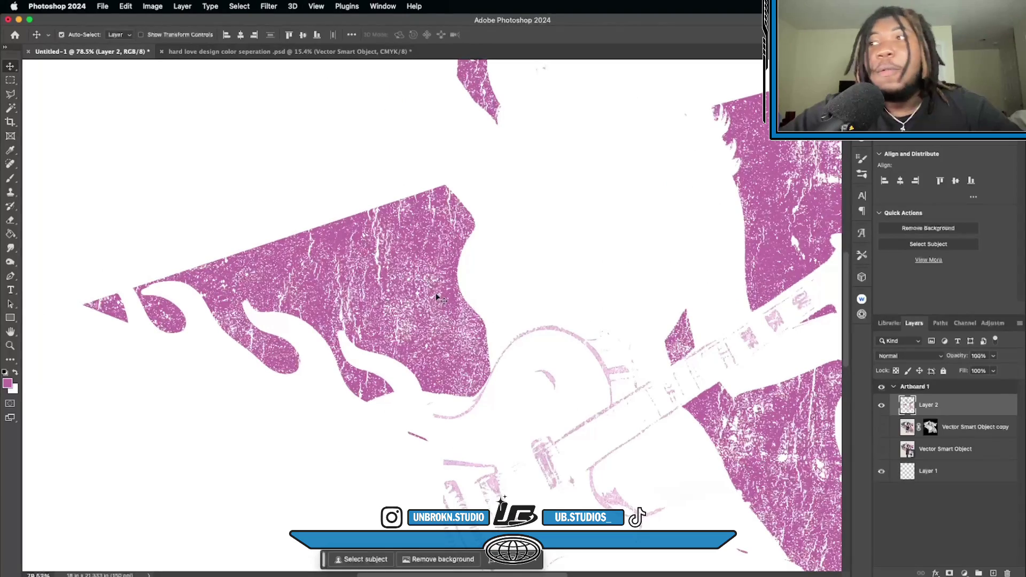
pyautogui.hscroll(-2, 436, 297)
pyautogui.hscroll(-6, 436, 297)
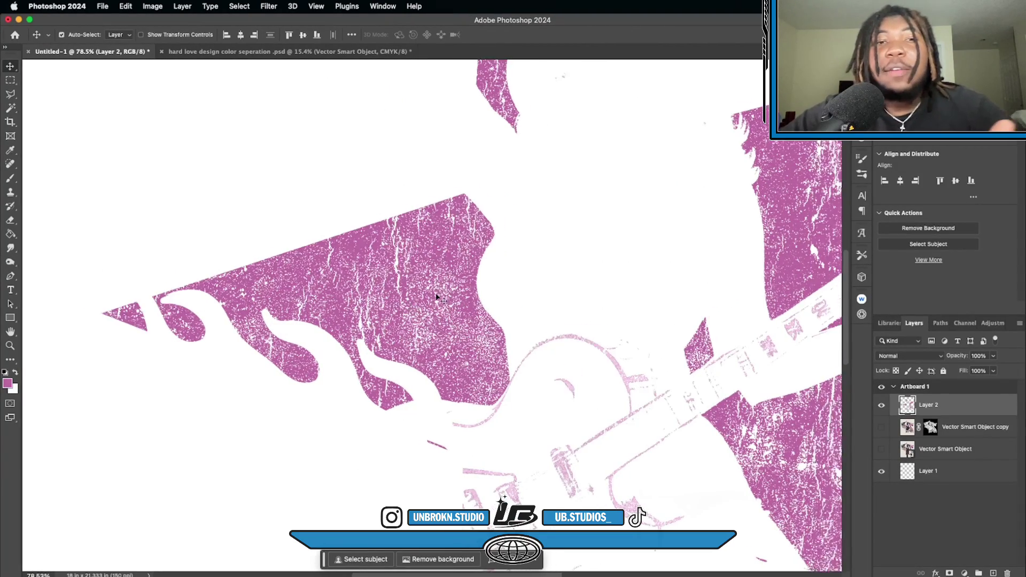
pyautogui.scroll(4, 436, 298)
pyautogui.scroll(-8, 436, 297)
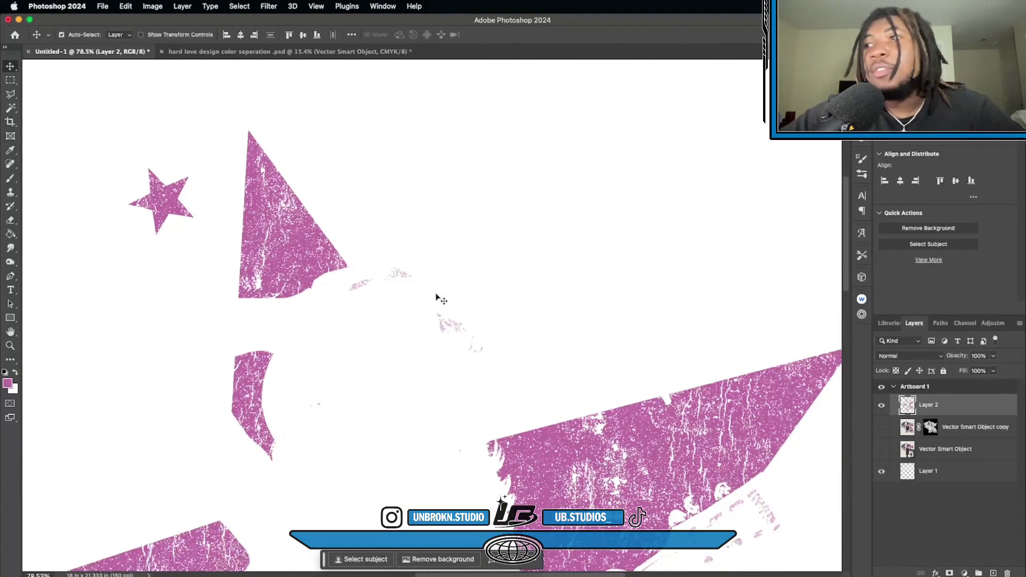
pyautogui.hscroll(3, 436, 297)
pyautogui.scroll(-12, 435, 297)
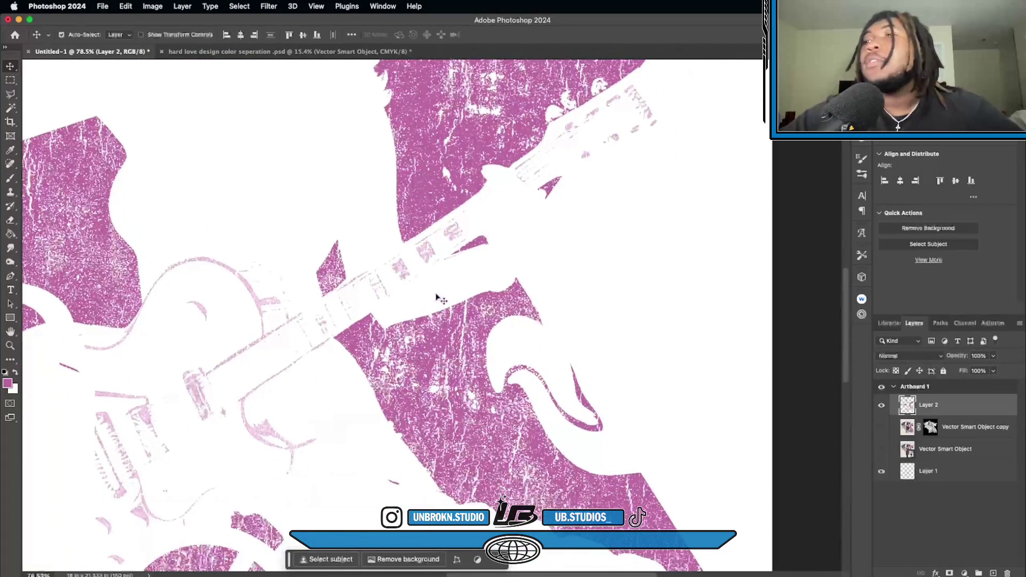
pyautogui.hscroll(-4, 436, 297)
pyautogui.scroll(-5, 436, 298)
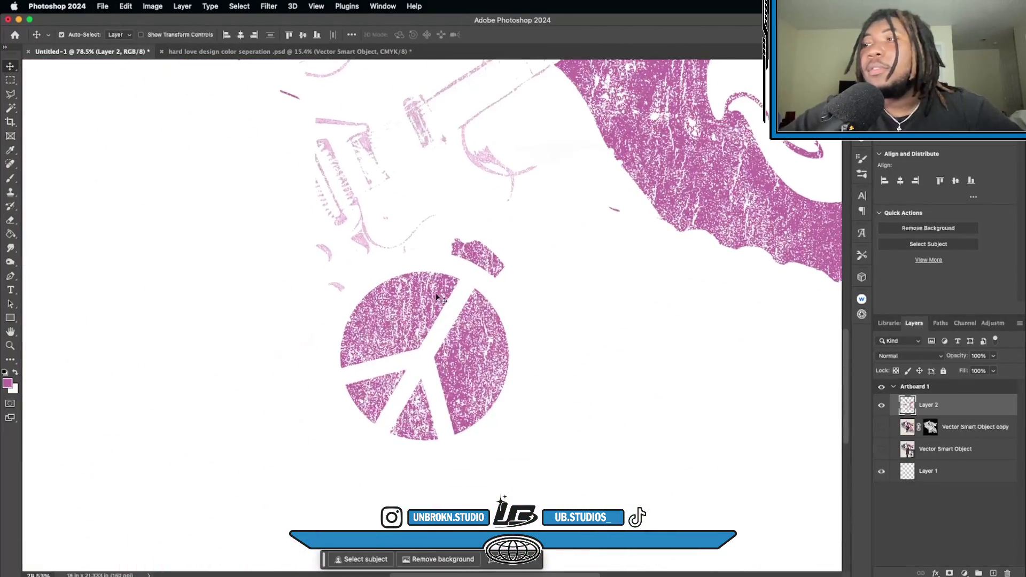
pyautogui.scroll(5, 436, 297)
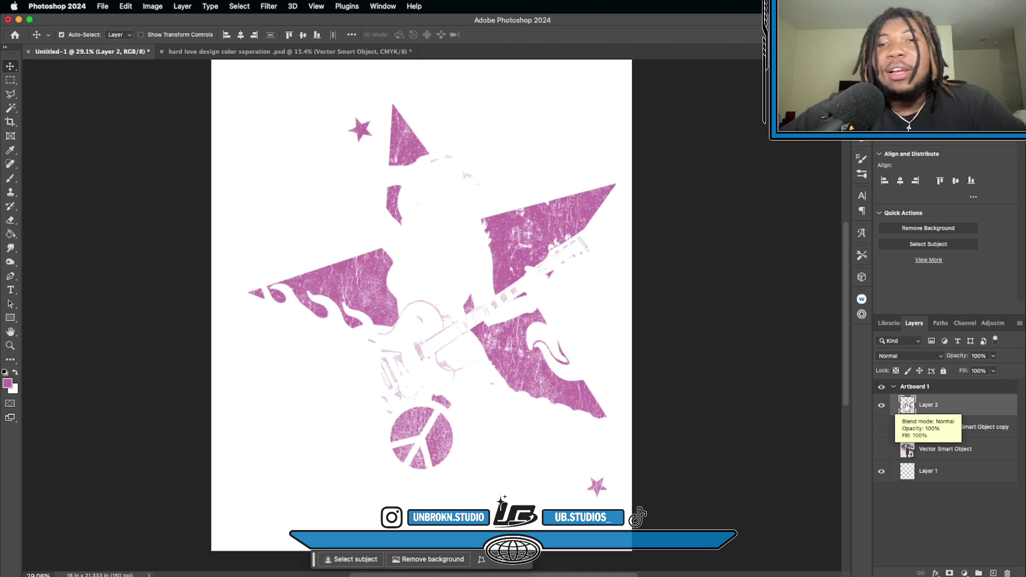
# Add a black Color Overlay effect to the magenta separation on Layer 2
pyautogui.doubleClick(960, 406)
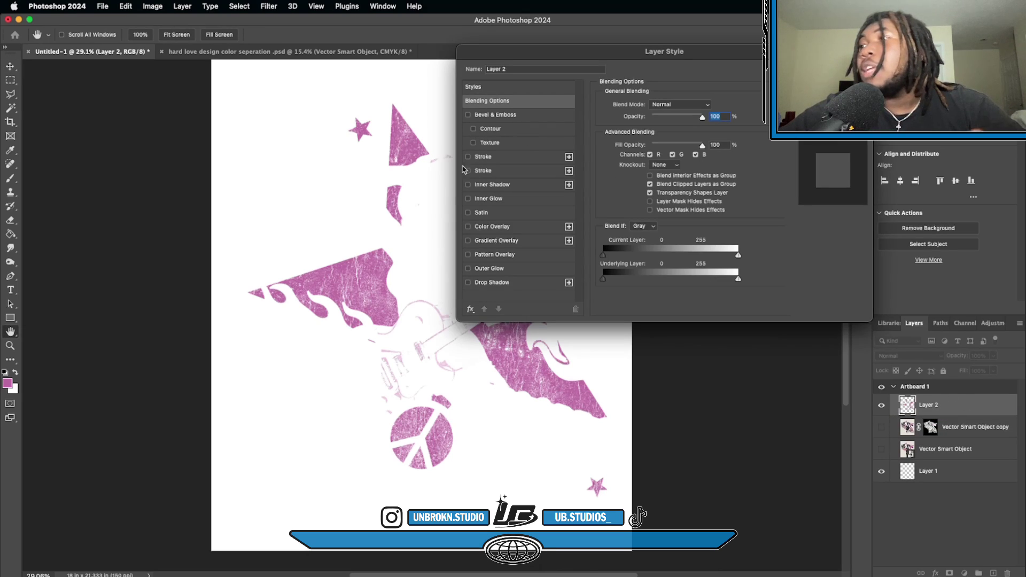
pyautogui.click(468, 227)
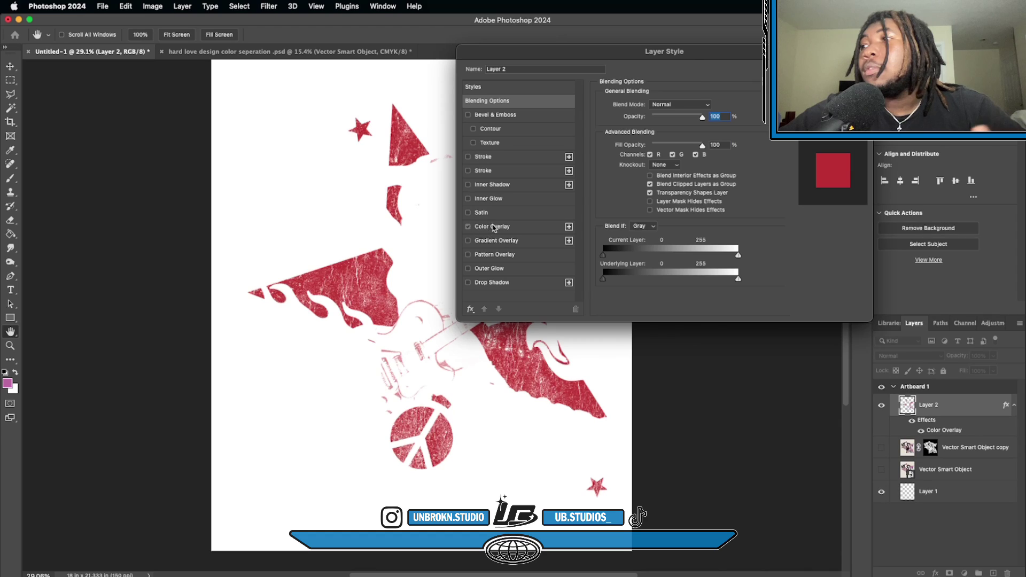
pyautogui.click(493, 227)
pyautogui.click(708, 105)
pyautogui.moveTo(603, 179); pyautogui.dragTo(492, 298)
pyautogui.click(735, 156)
pyautogui.press('Return')
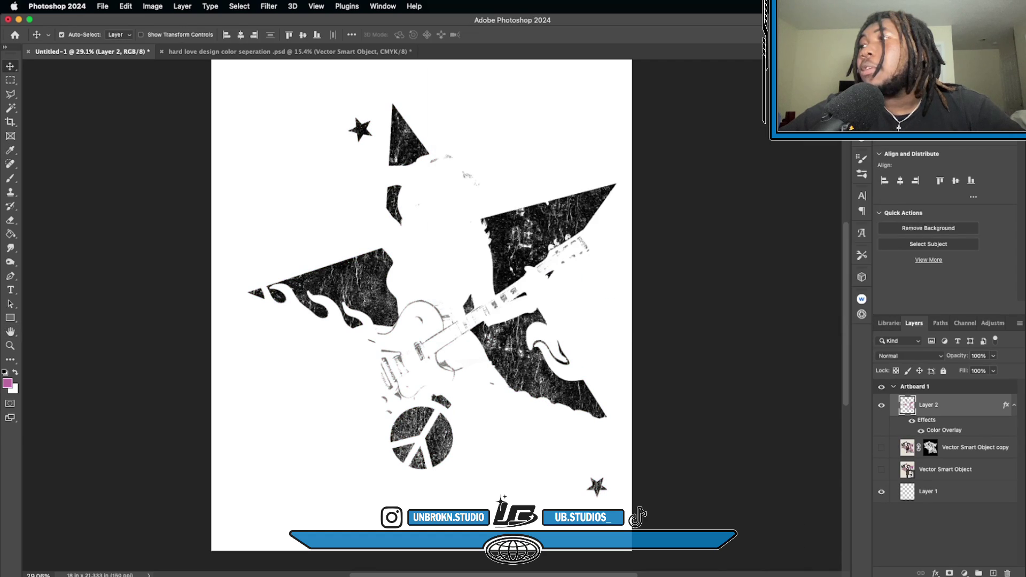
pyautogui.scroll(3, 468, 404)
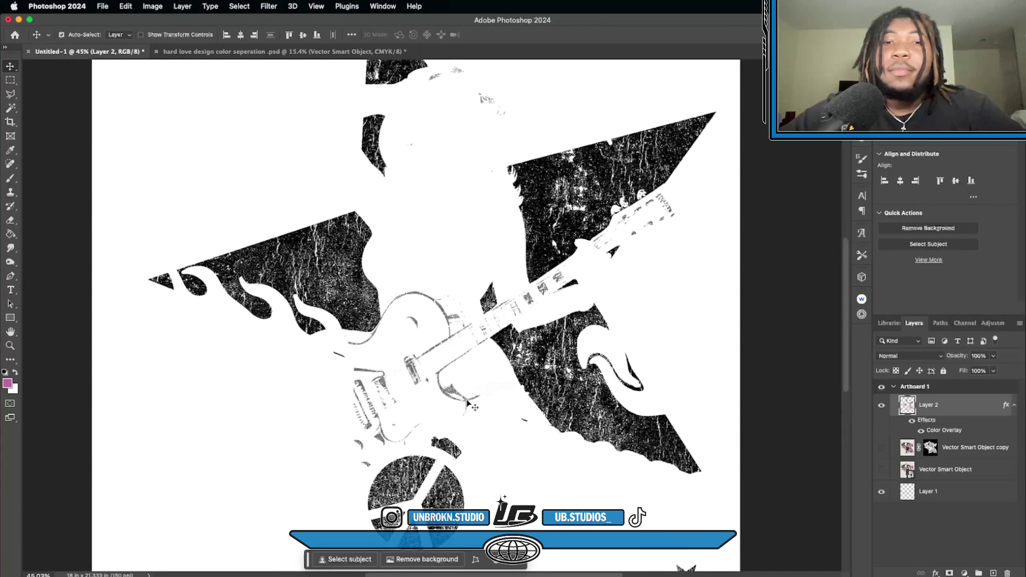
pyautogui.scroll(-4, 468, 404)
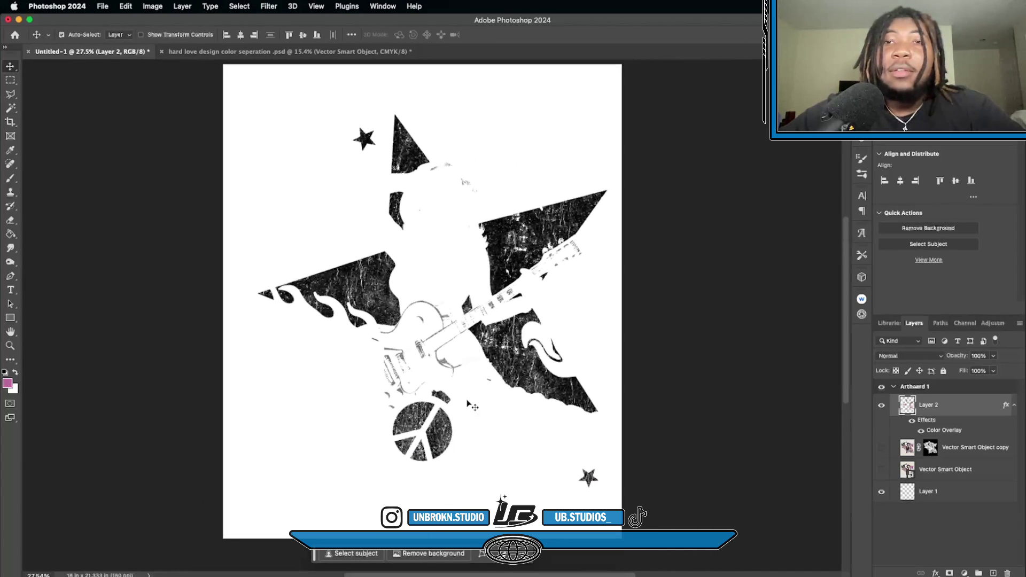
# With Layer 2 hidden and Vector Smart Object copy shown, select the tan flames using Color Range at a fuzziness of 44
pyautogui.click(881, 407)
pyautogui.click(882, 450)
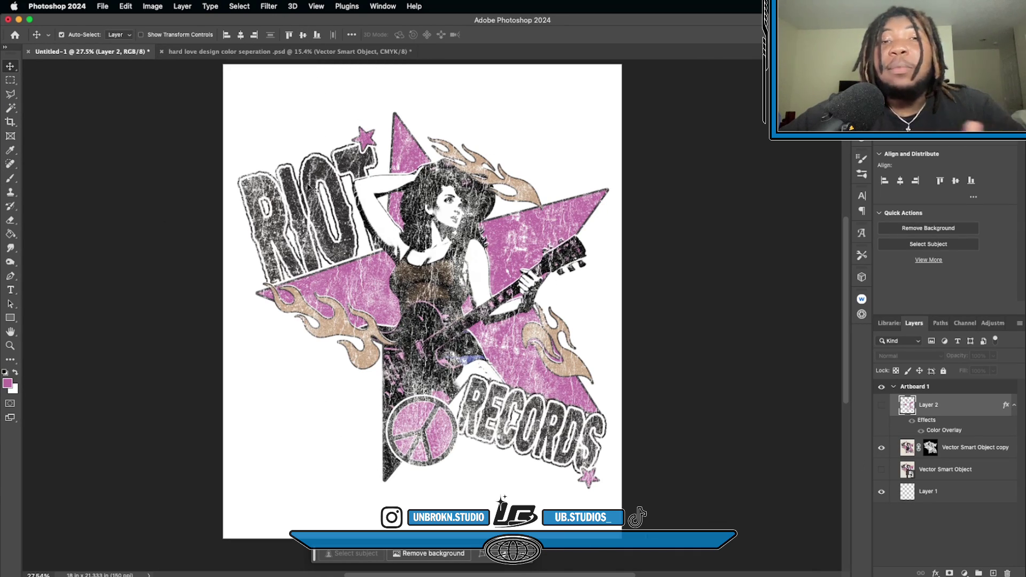
pyautogui.click(240, 6)
pyautogui.click(283, 110)
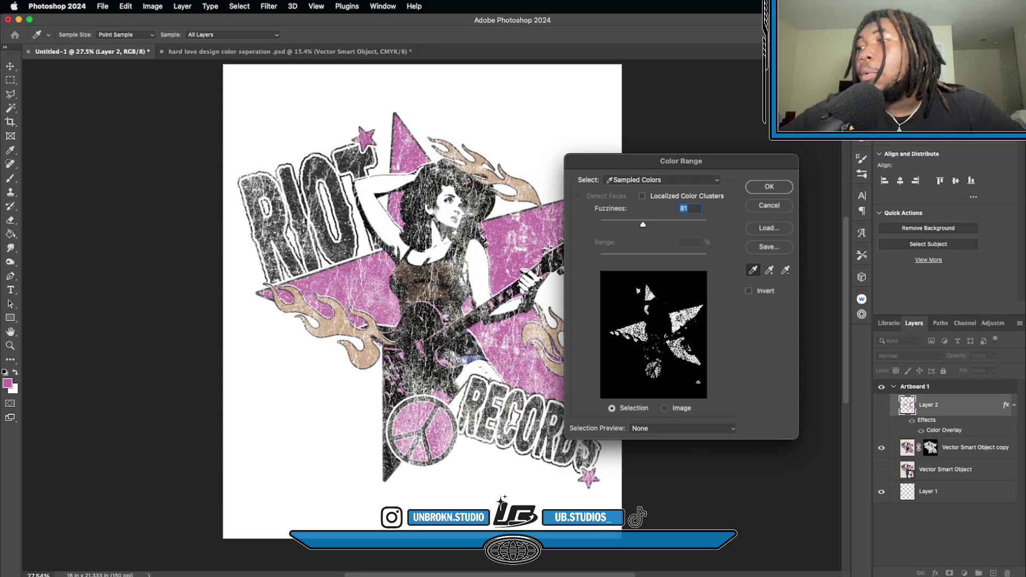
pyautogui.click(375, 358)
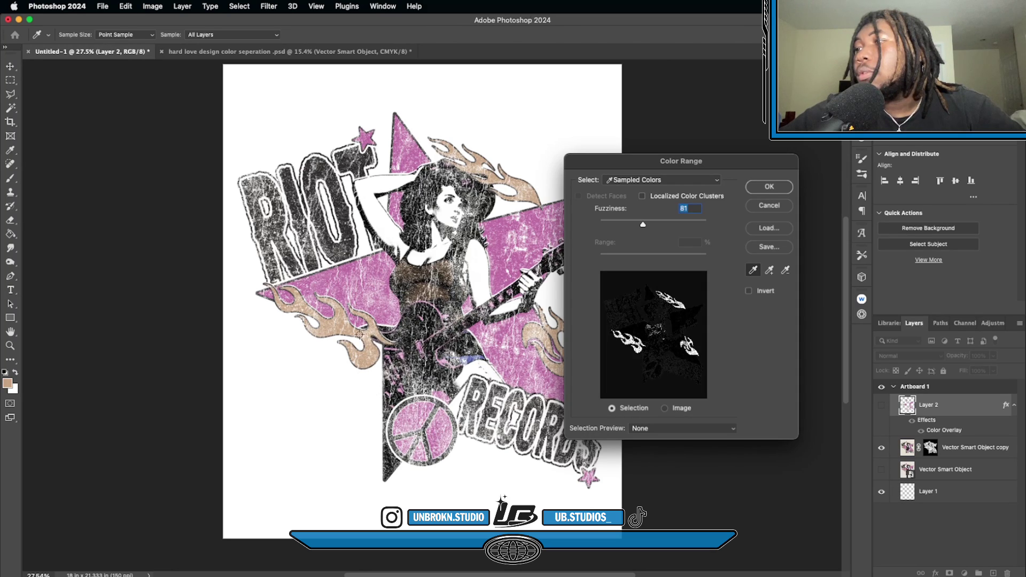
pyautogui.moveTo(642, 226); pyautogui.dragTo(624, 227)
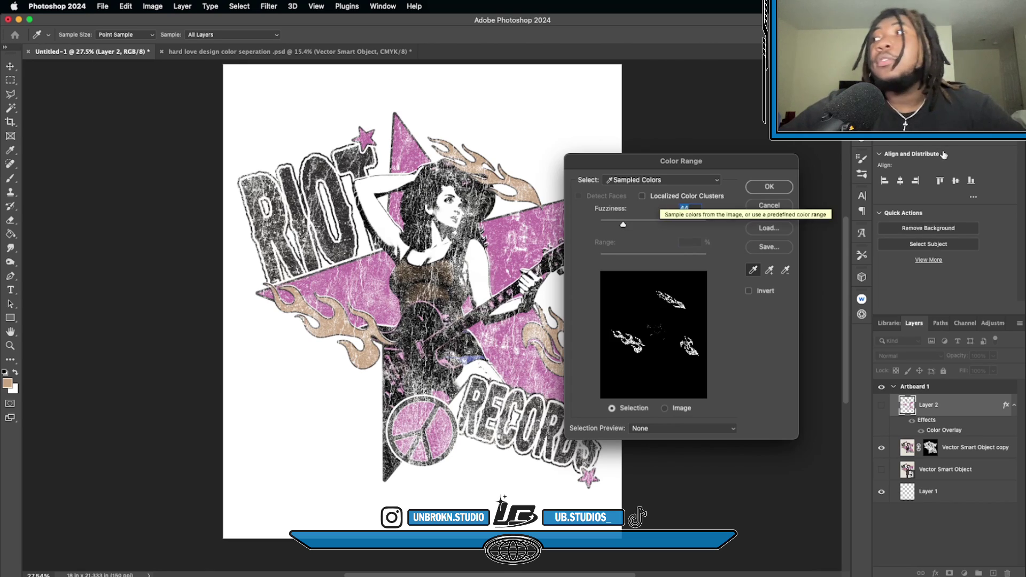
pyautogui.click(777, 193)
# Copy the selected tan areas from Vector Smart Object copy onto a new layer, and hide the source layer
pyautogui.scroll(3, 435, 316)
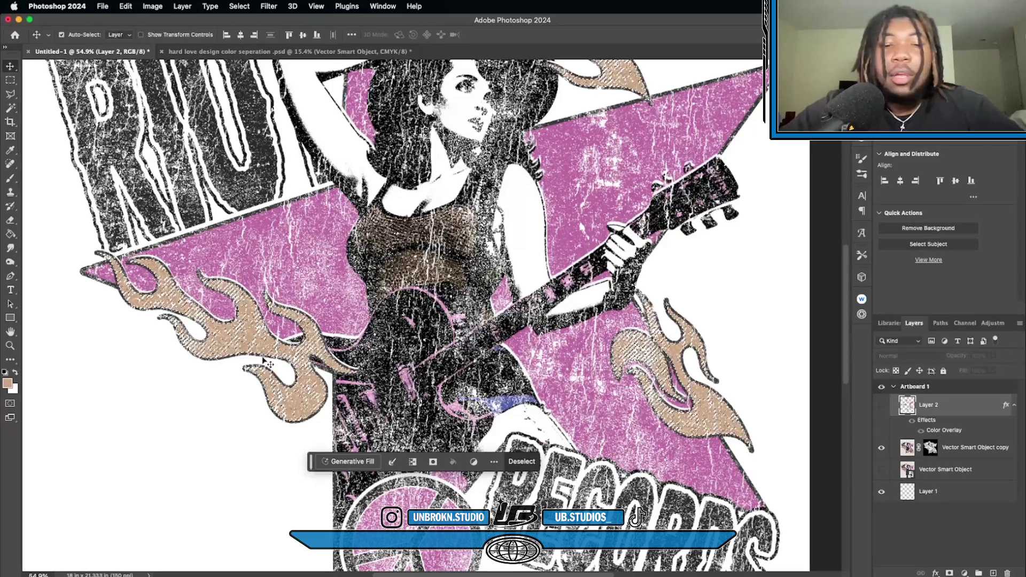
pyautogui.press('super+j')
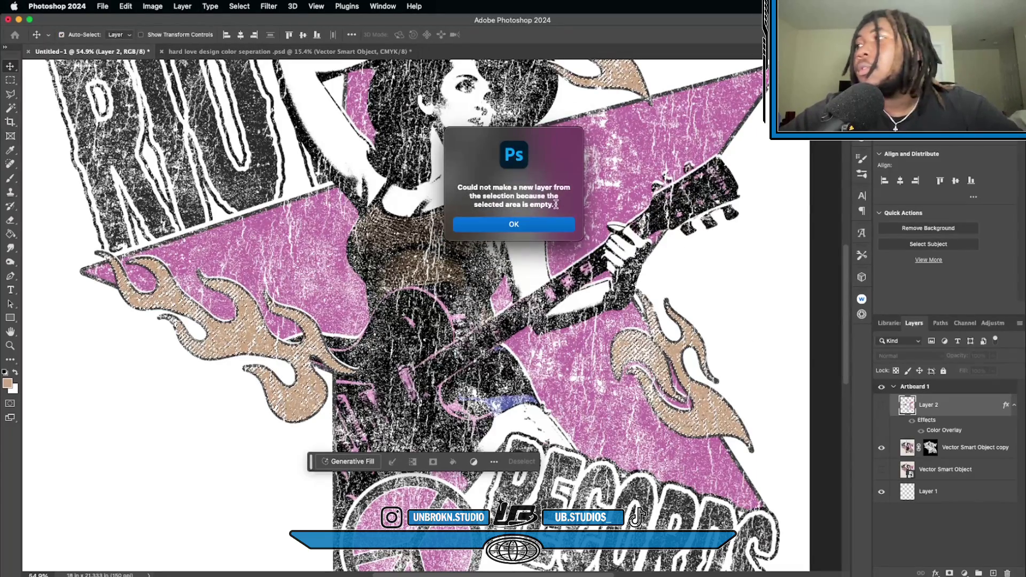
pyautogui.click(537, 228)
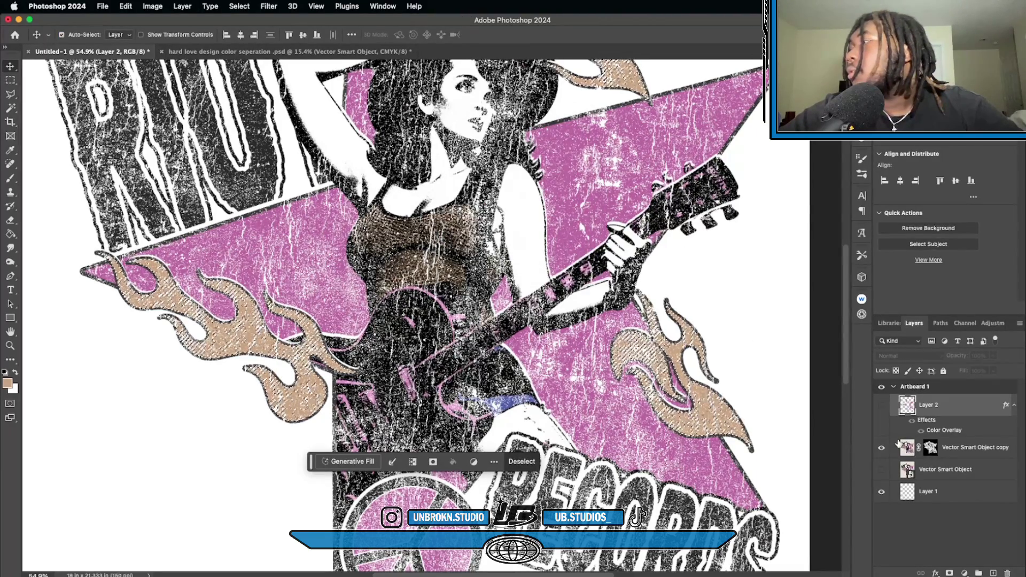
pyautogui.click(956, 447)
pyautogui.press('super+j')
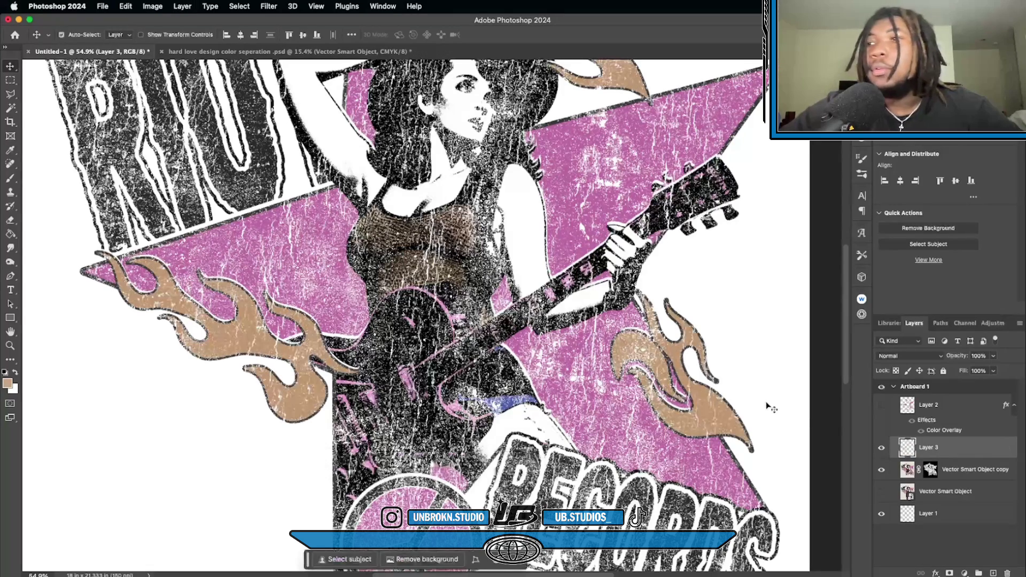
pyautogui.click(882, 469)
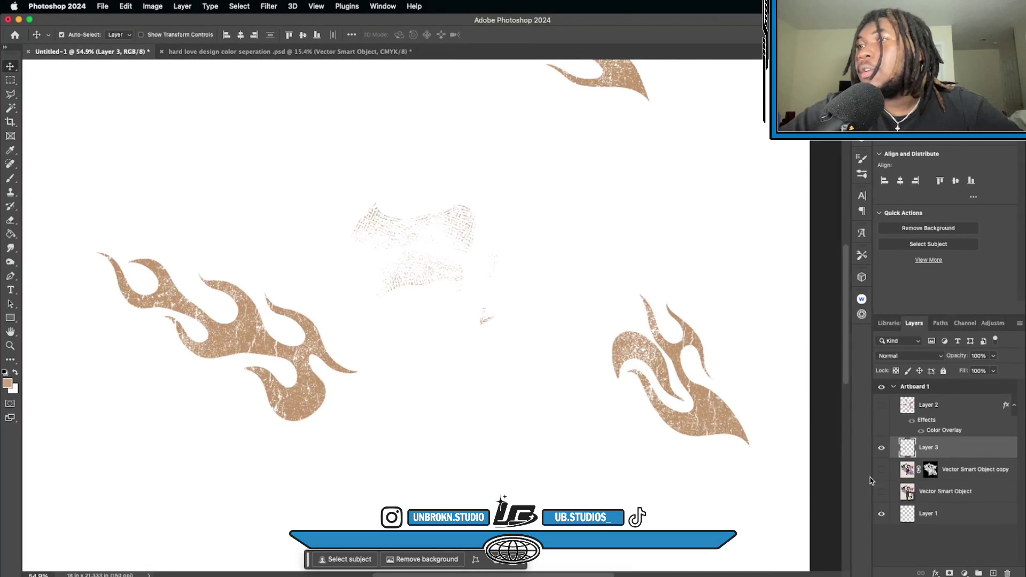
# Add a black Color Overlay effect to the flame separation on Layer 3, and hide that layer
pyautogui.hscroll(3, 362, 371)
pyautogui.hscroll(-5, 362, 371)
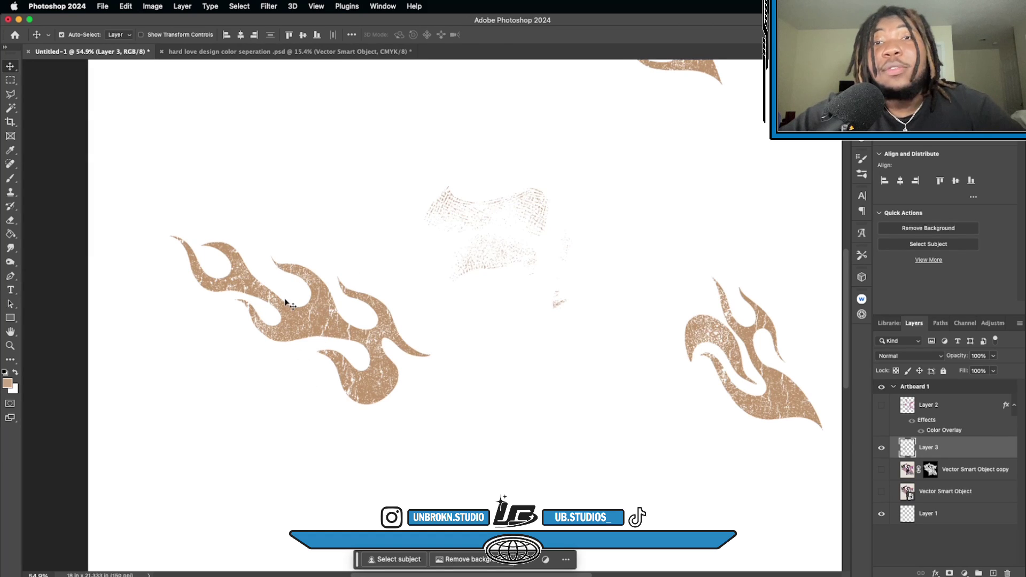
pyautogui.scroll(2, 286, 300)
pyautogui.scroll(-4, 286, 299)
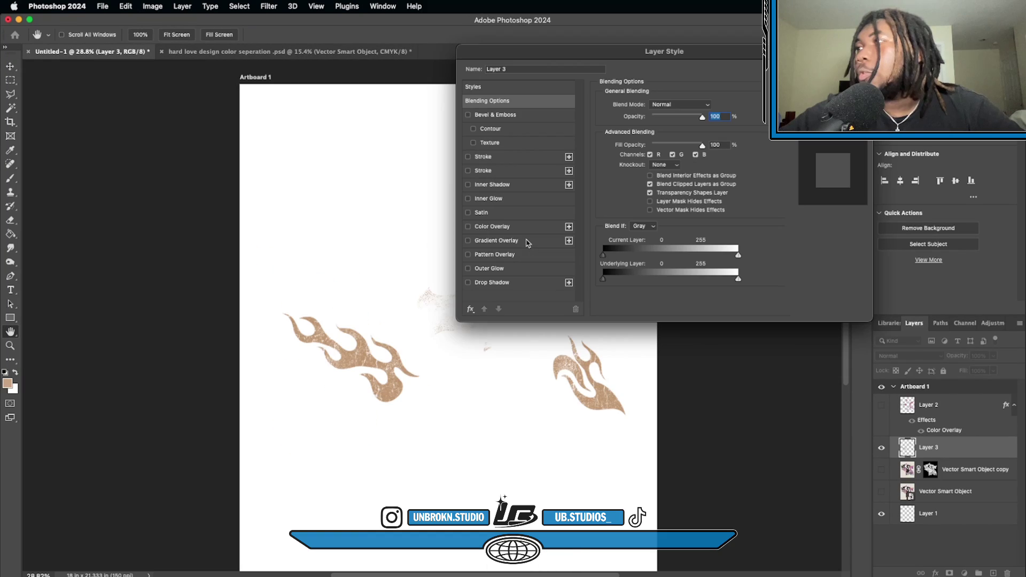
pyautogui.click(467, 227)
pyautogui.press('Return')
pyautogui.press('v')
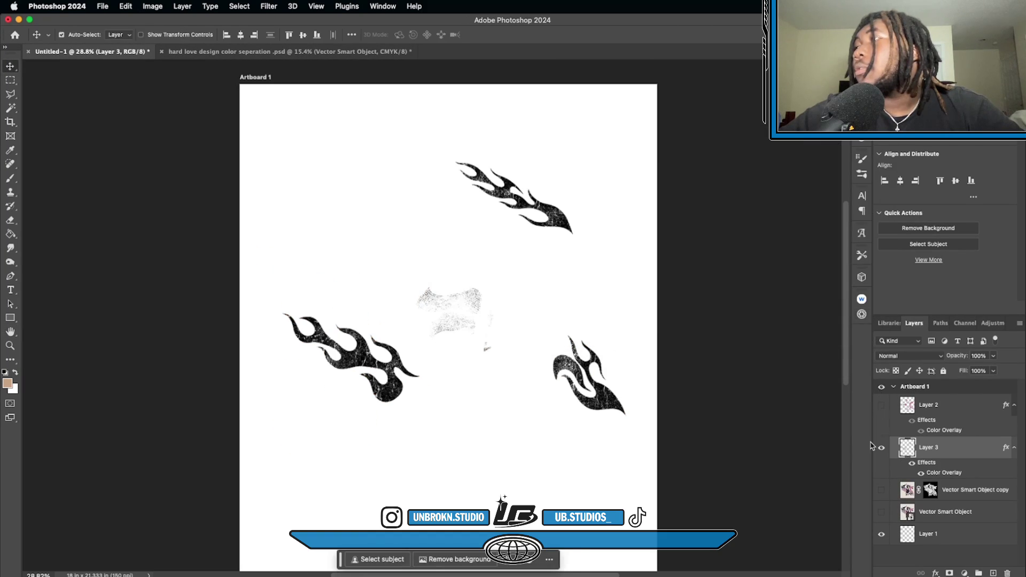
pyautogui.click(881, 447)
# Show Vector Smart Object copy and sample the artwork's black on the guitar body with Color Range, raising the fuzziness slightly
pyautogui.scroll(2, 776, 442)
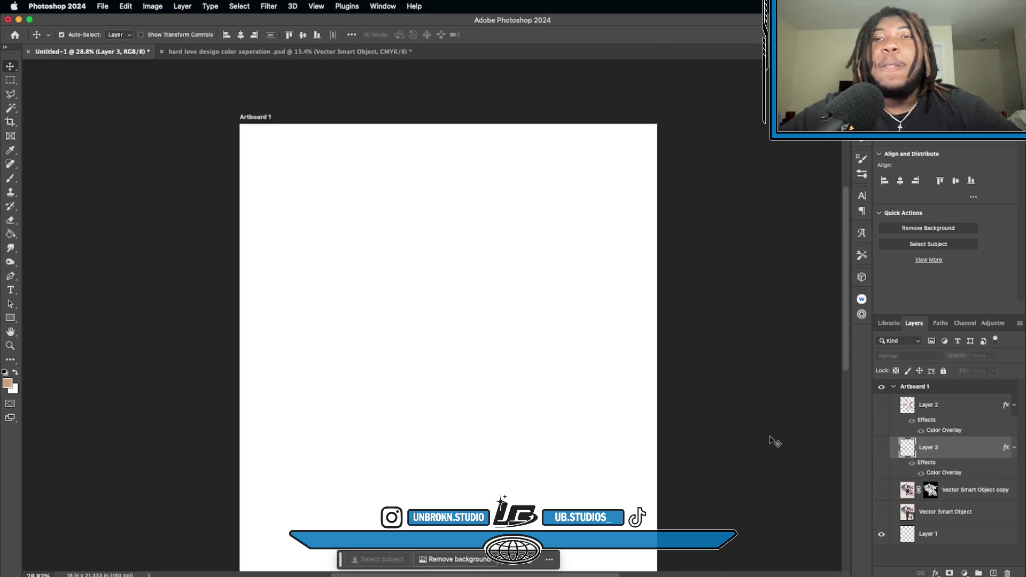
pyautogui.scroll(-1, 775, 442)
pyautogui.hscroll(1, 776, 442)
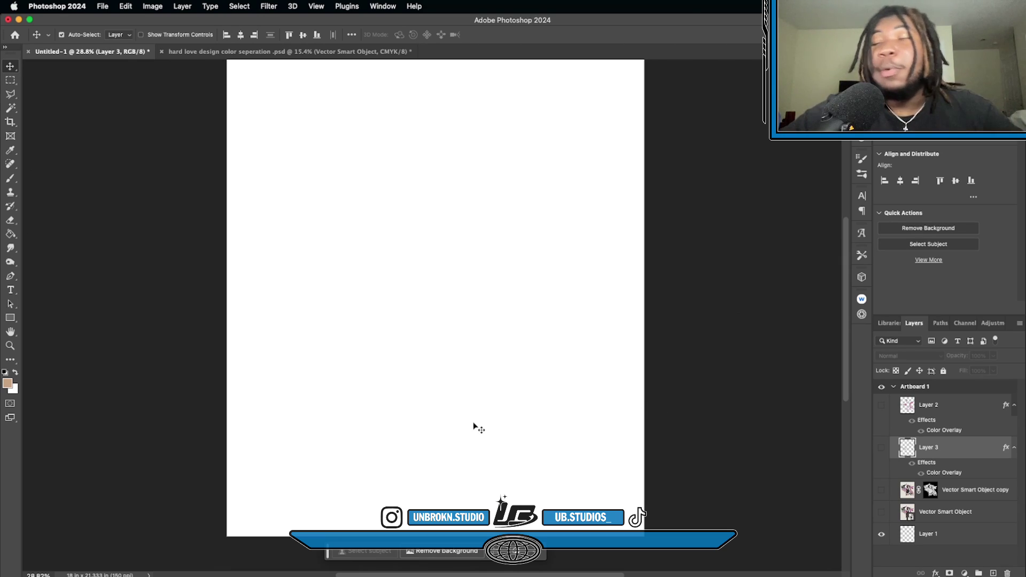
pyautogui.click(902, 492)
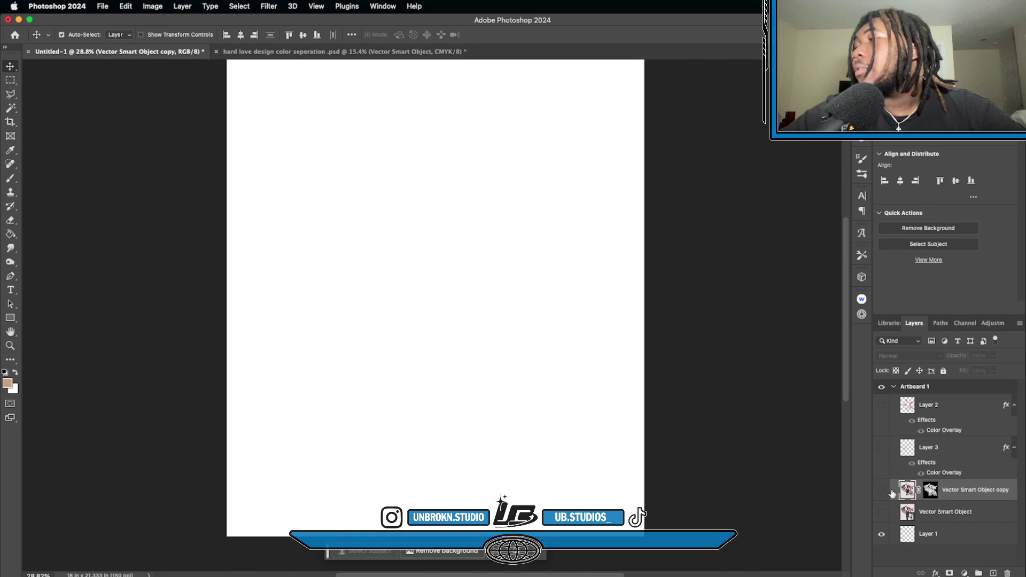
pyautogui.click(881, 489)
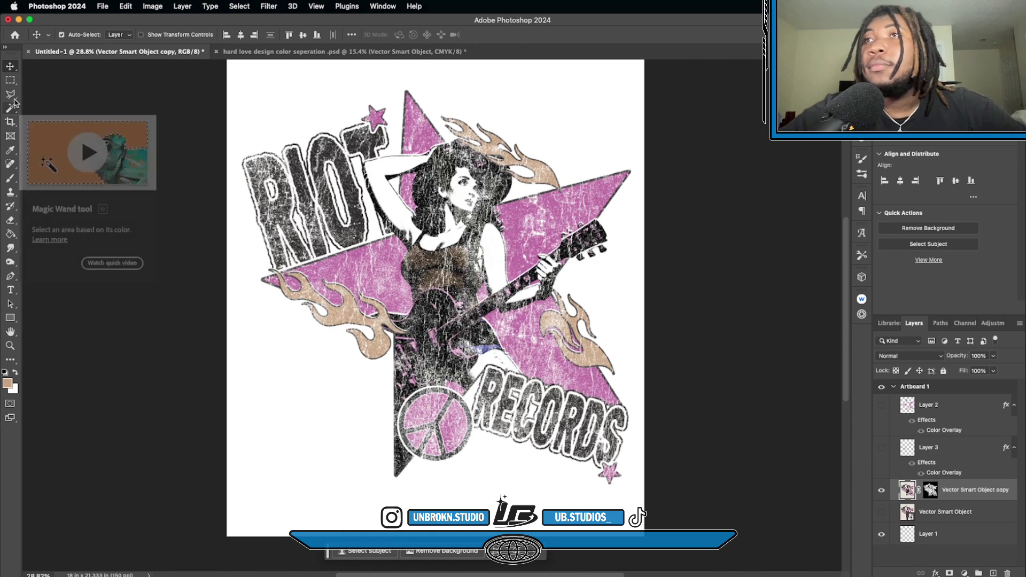
pyautogui.click(237, 6)
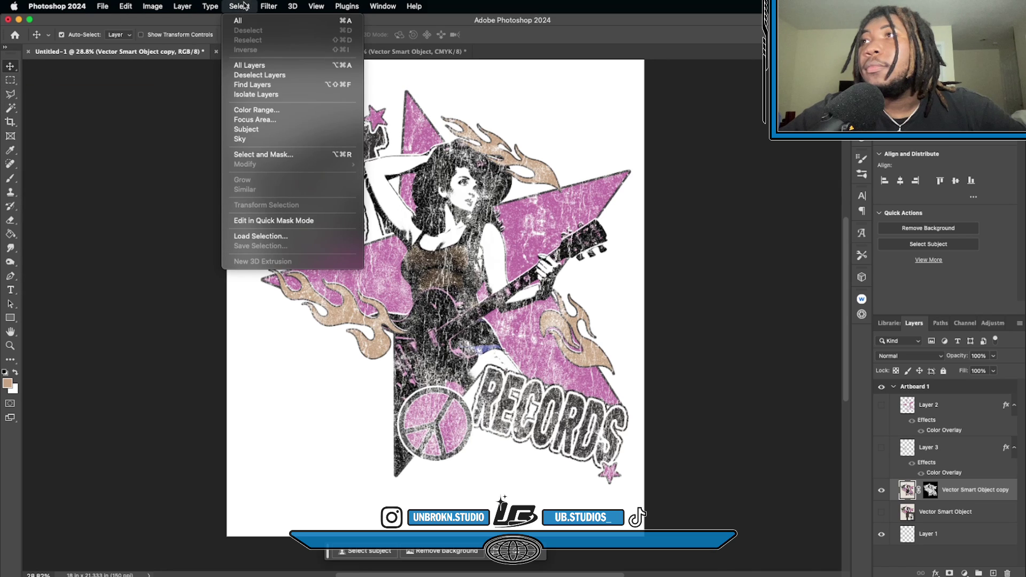
pyautogui.click(256, 110)
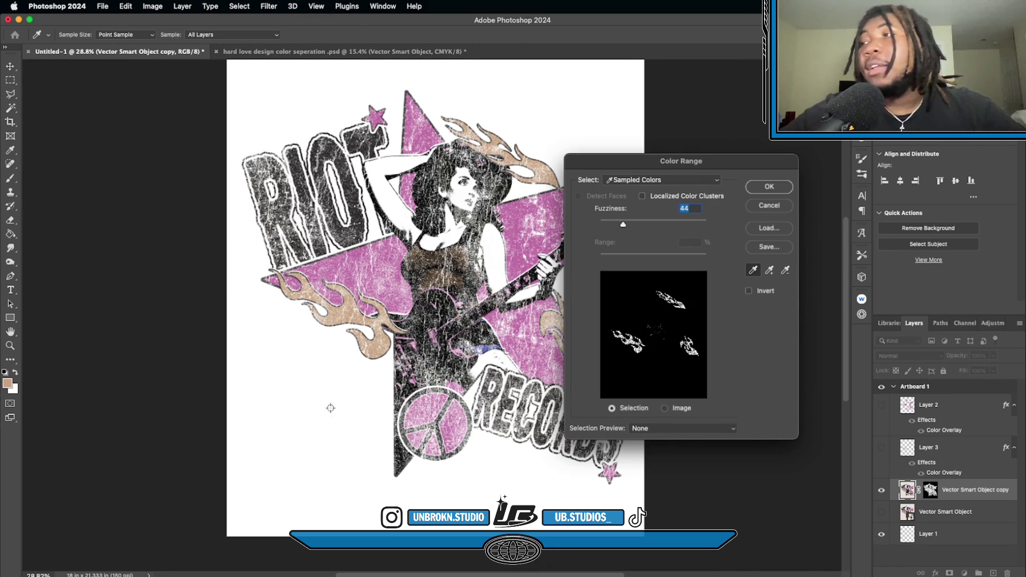
pyautogui.click(442, 303)
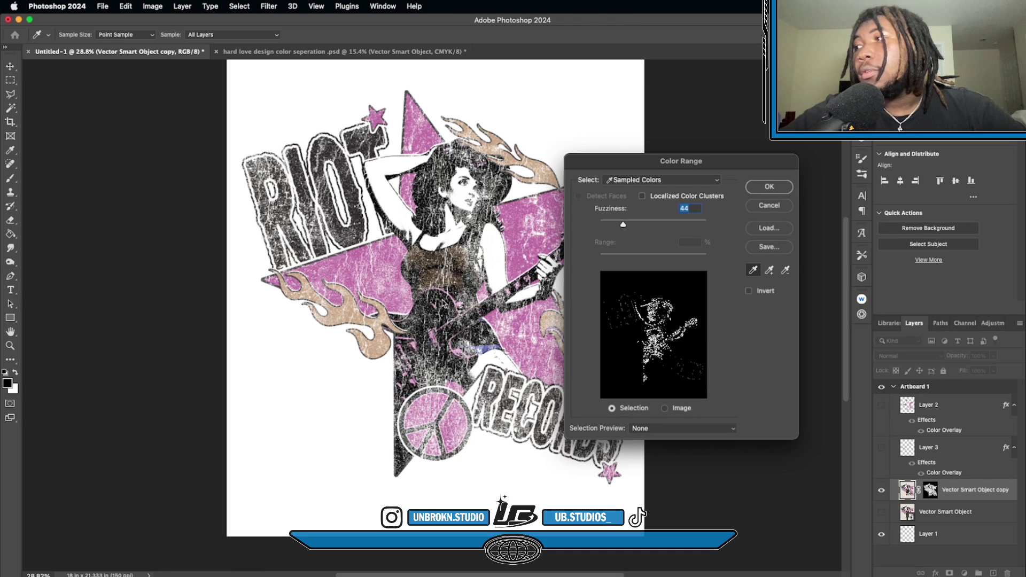
pyautogui.moveTo(623, 225)
pyautogui.mouseDown()
pyautogui.moveTo(640, 225)
pyautogui.moveTo(626, 227)
pyautogui.mouseUp()
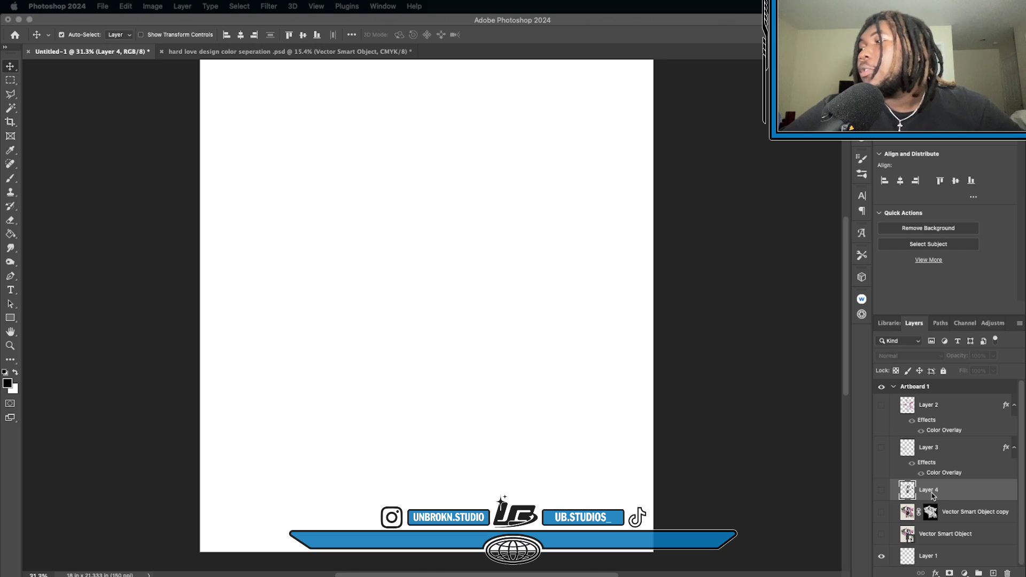
# Show Layers 4, 3 and 2 together and examine the combined separations, especially the RIOT lettering
pyautogui.click(884, 491)
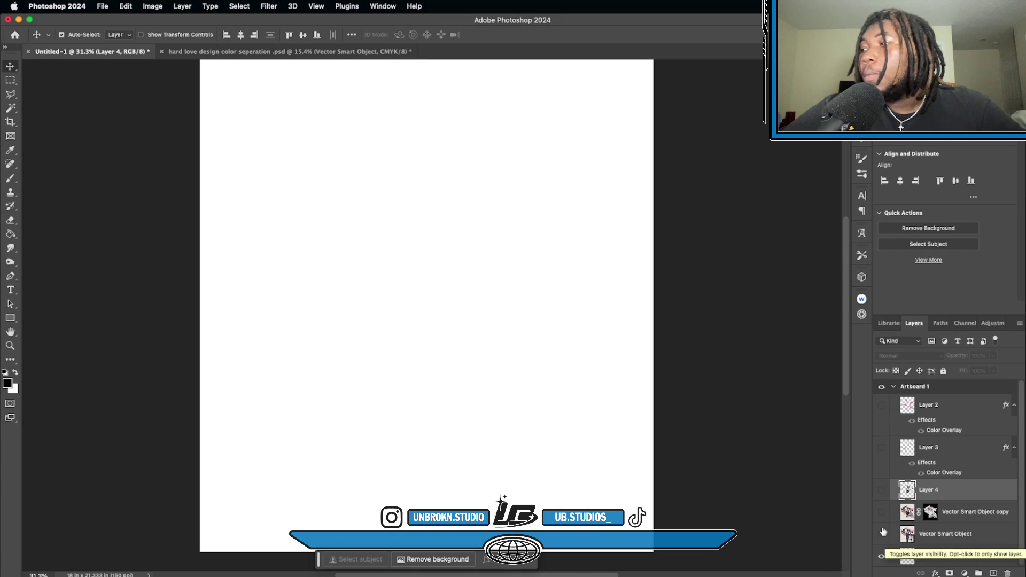
pyautogui.click(881, 491)
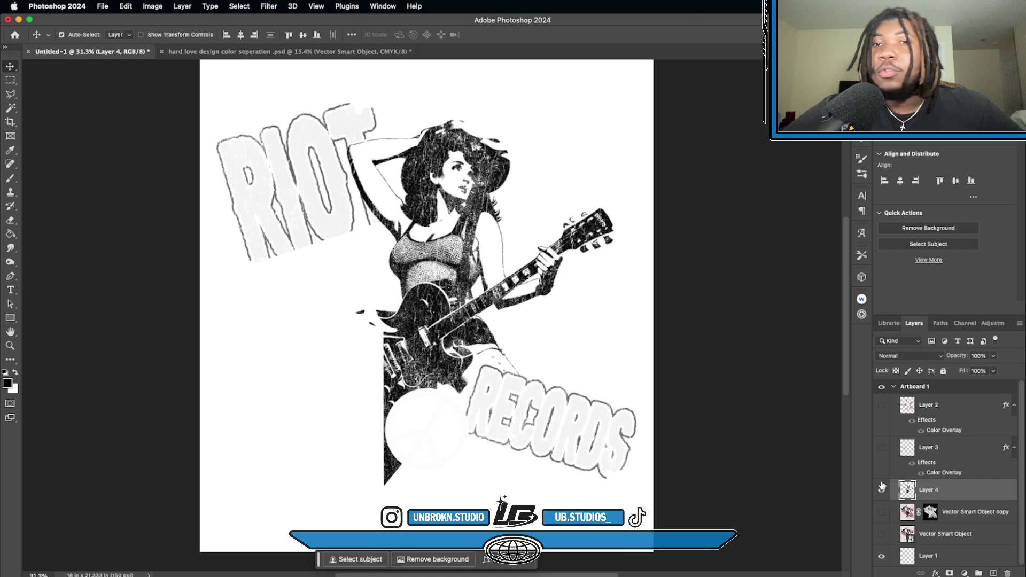
pyautogui.click(881, 448)
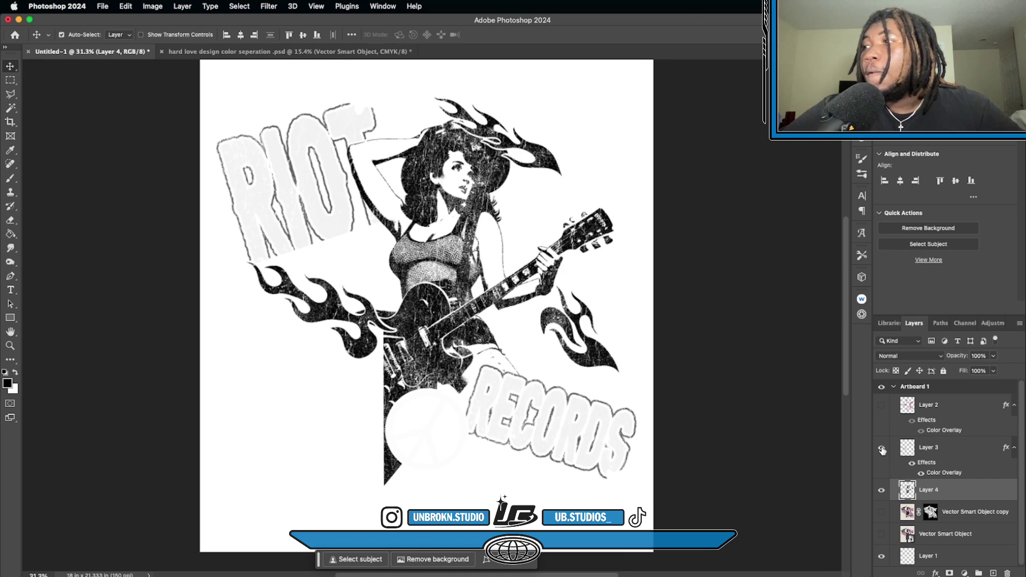
pyautogui.click(882, 407)
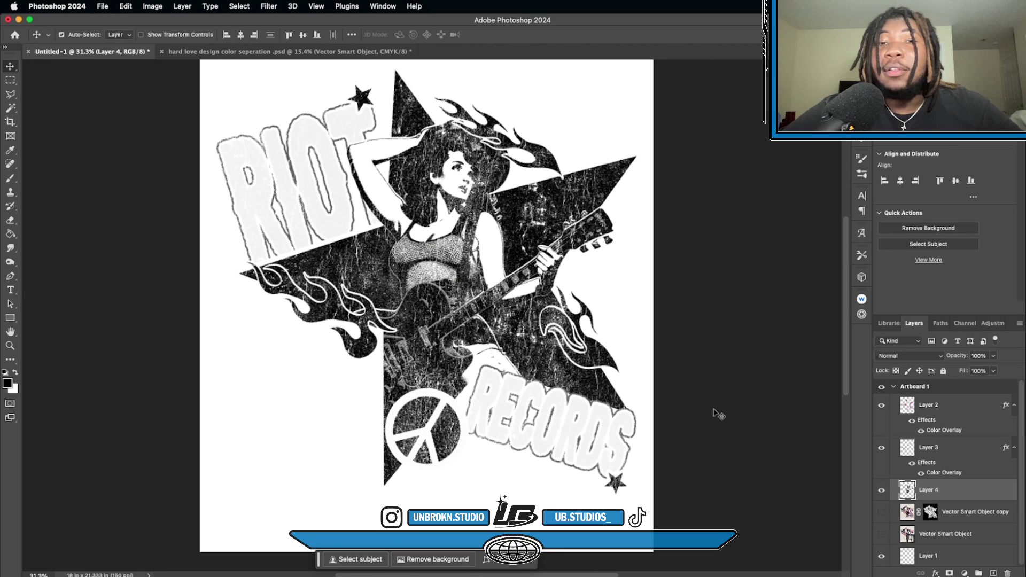
pyautogui.scroll(3, 631, 367)
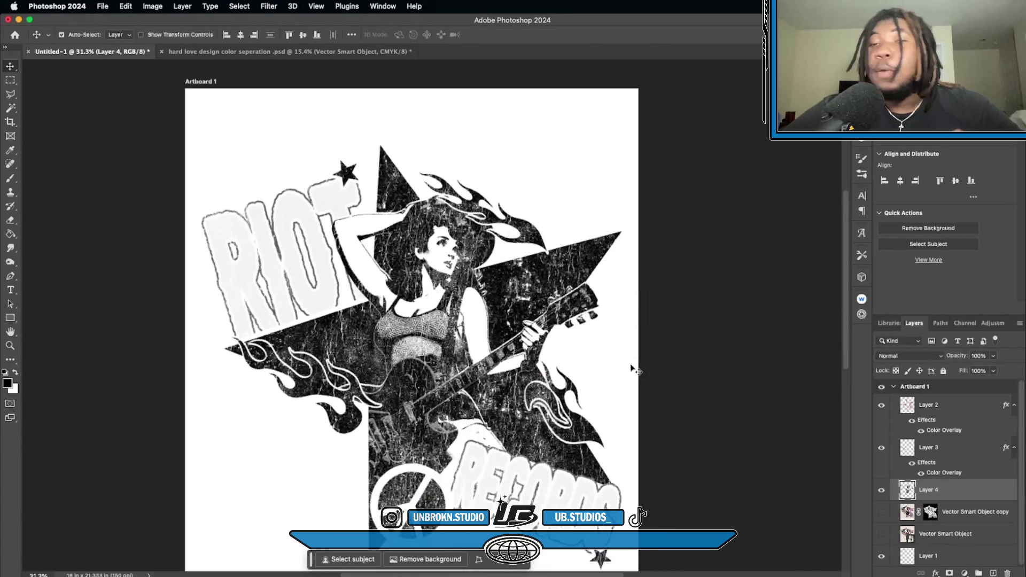
pyautogui.scroll(-2, 631, 367)
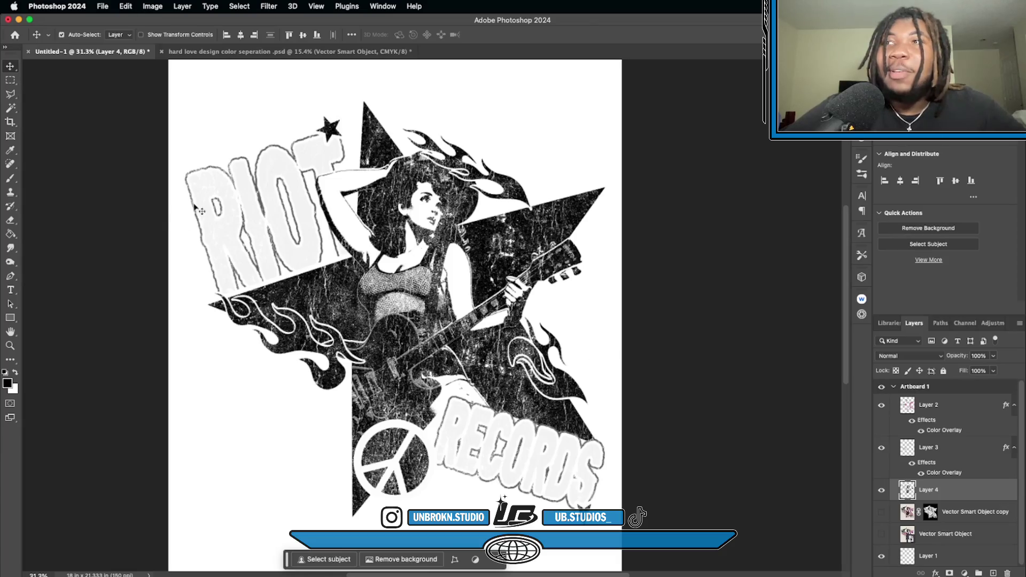
pyautogui.press('super+plus')
pyautogui.scroll(-2, 230, 209)
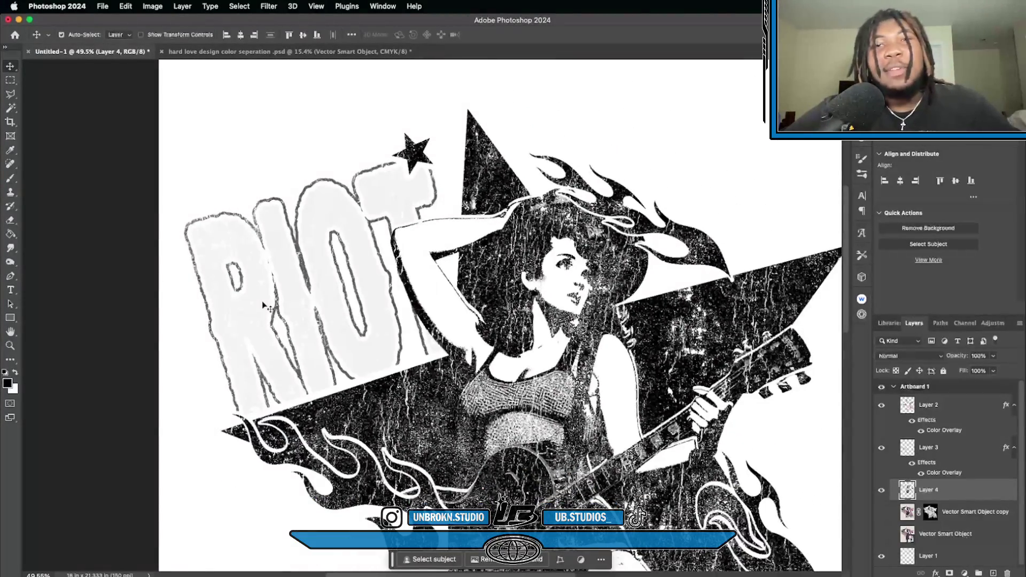
pyautogui.scroll(-2, 262, 301)
pyautogui.scroll(-2, 262, 303)
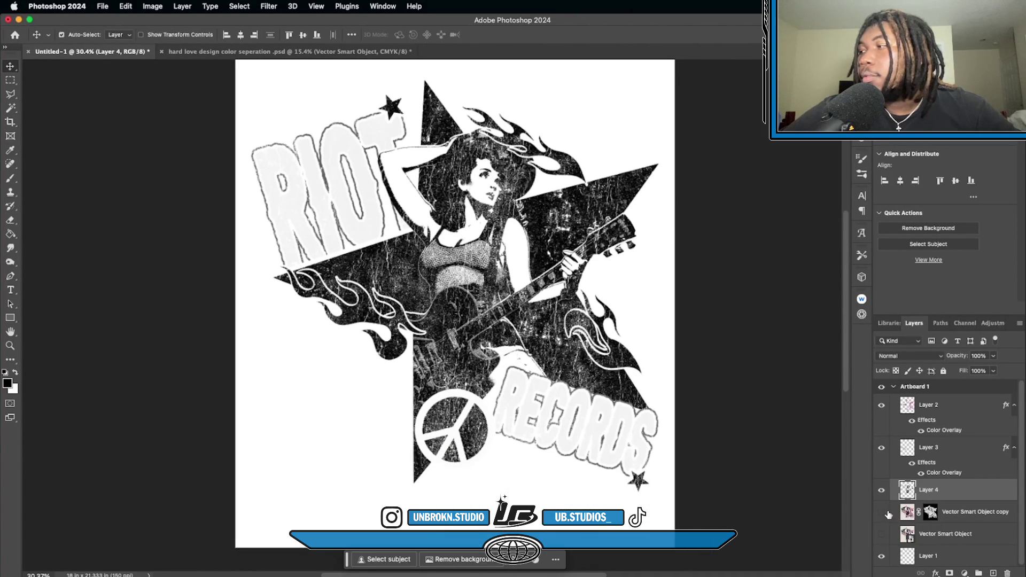
# Target the Vector Smart Object copy layer and hide separation Layers 4, 3 and 2
pyautogui.click(906, 512)
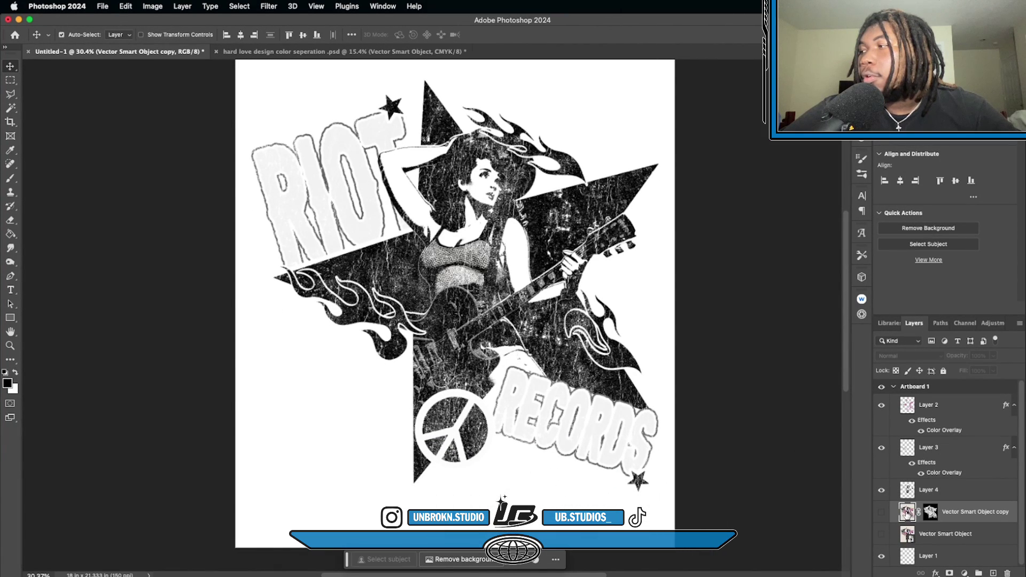
pyautogui.click(881, 490)
pyautogui.click(881, 447)
pyautogui.click(881, 407)
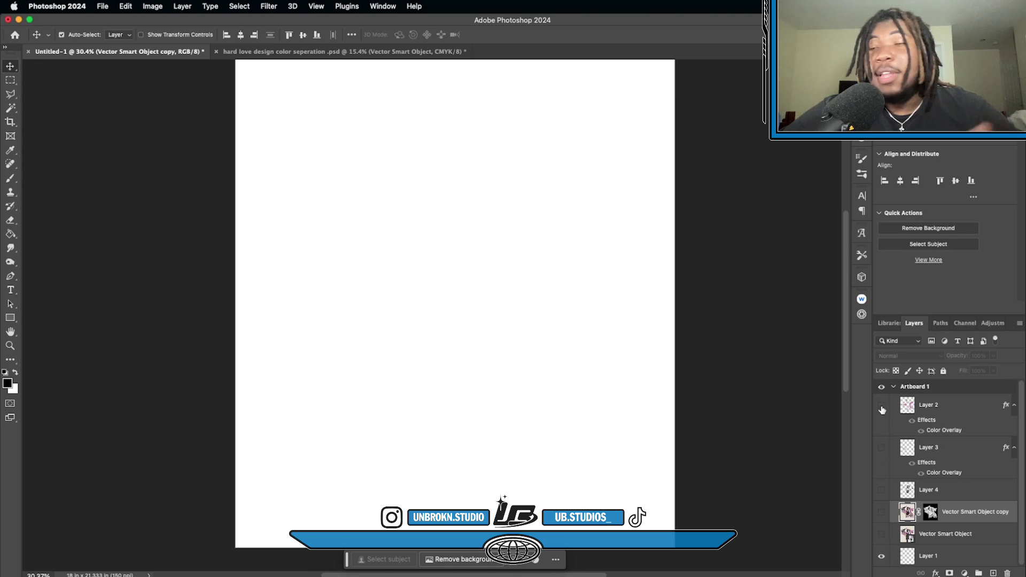
# Show the Vector Smart Object copy layer and select the RIOT lettering's dark color using Color Range with fuzziness 59
pyautogui.click(882, 513)
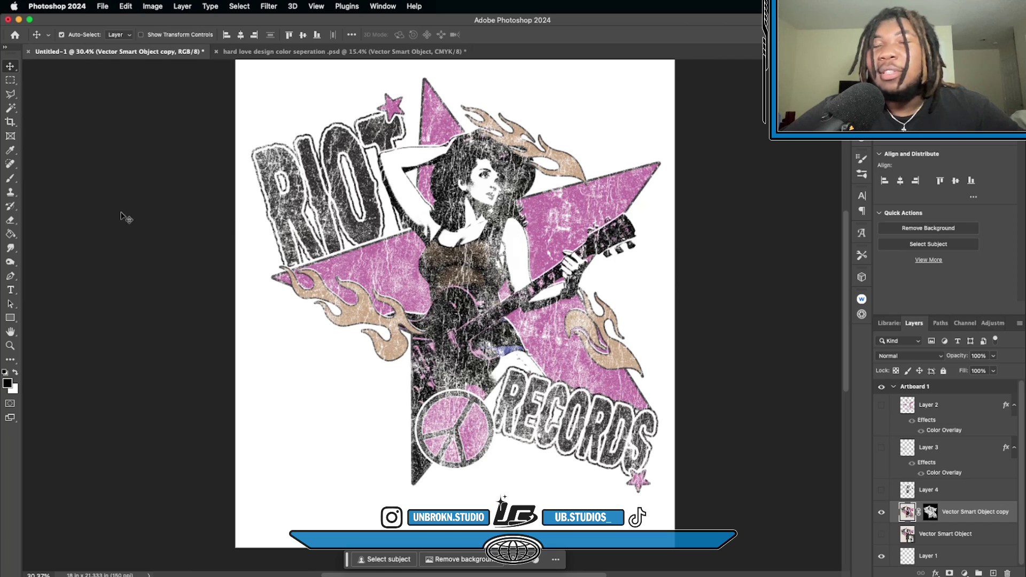
pyautogui.click(239, 6)
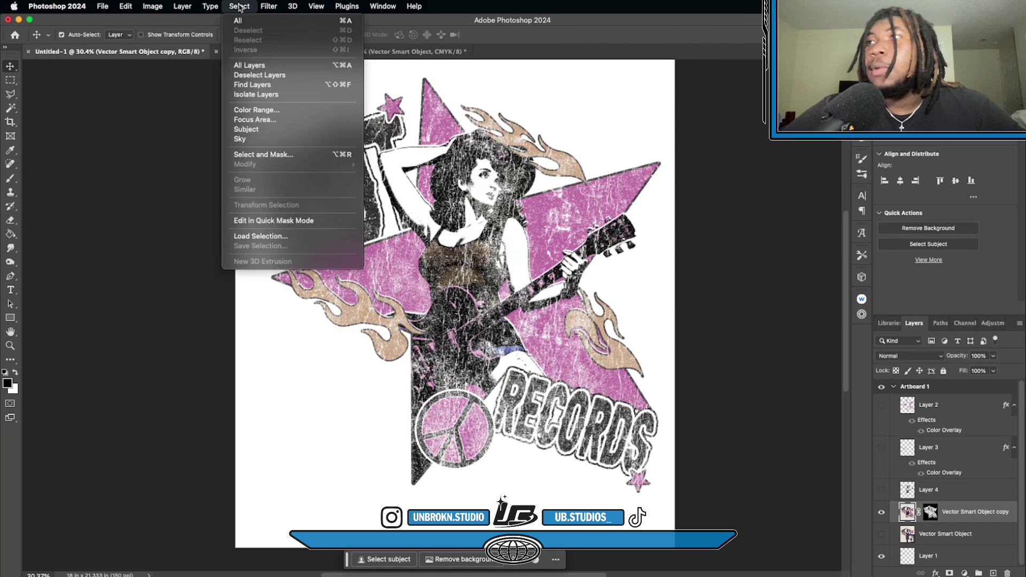
pyautogui.click(285, 111)
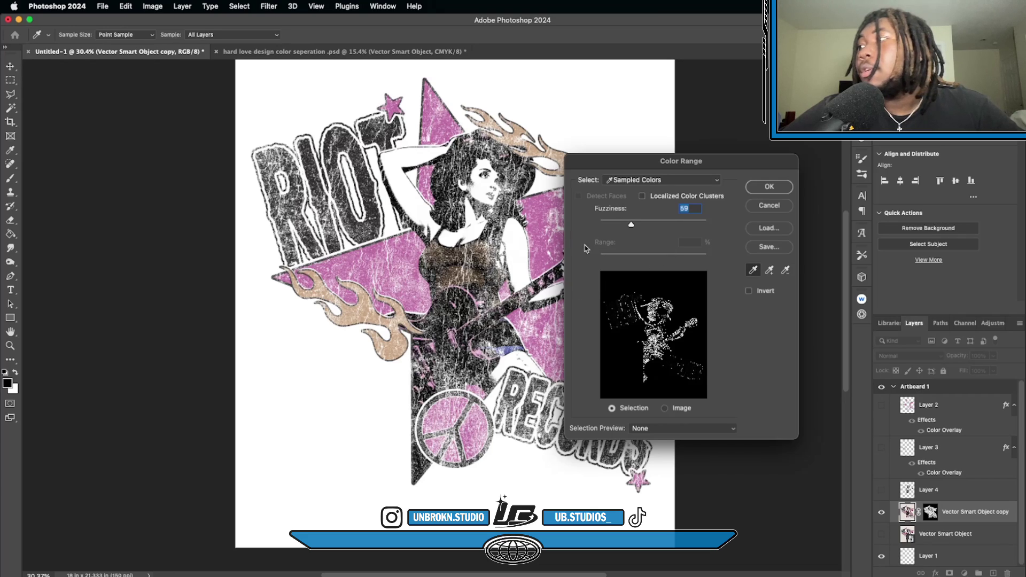
pyautogui.click(370, 192)
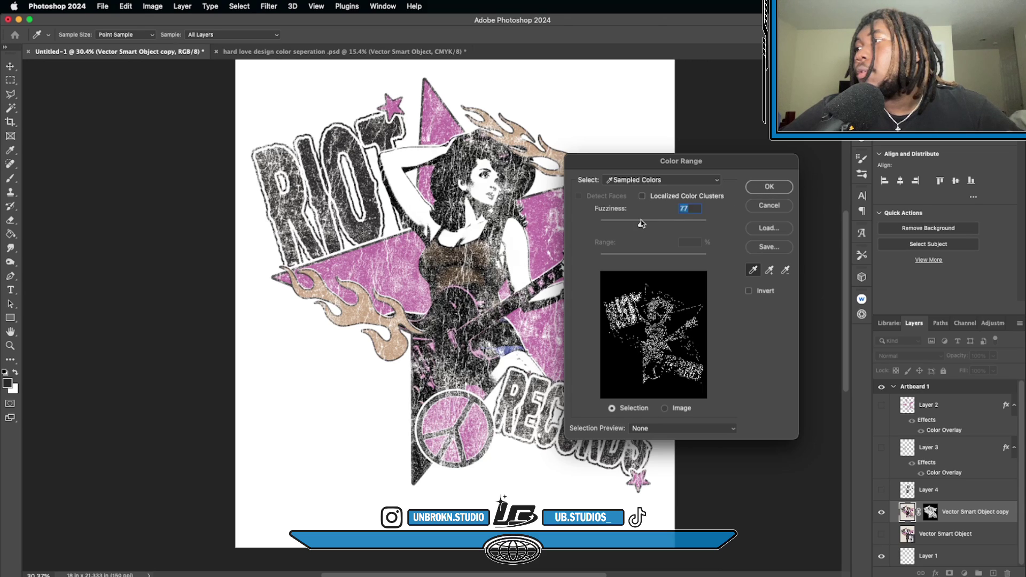
pyautogui.moveTo(641, 224)
pyautogui.mouseDown()
pyautogui.moveTo(655, 220)
pyautogui.moveTo(632, 223)
pyautogui.mouseUp()
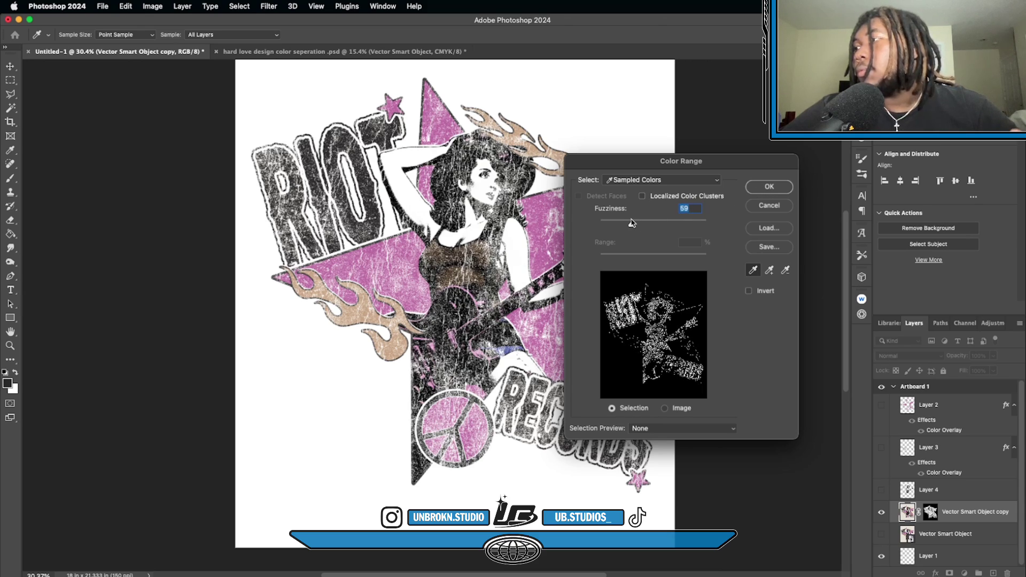
pyautogui.click(759, 189)
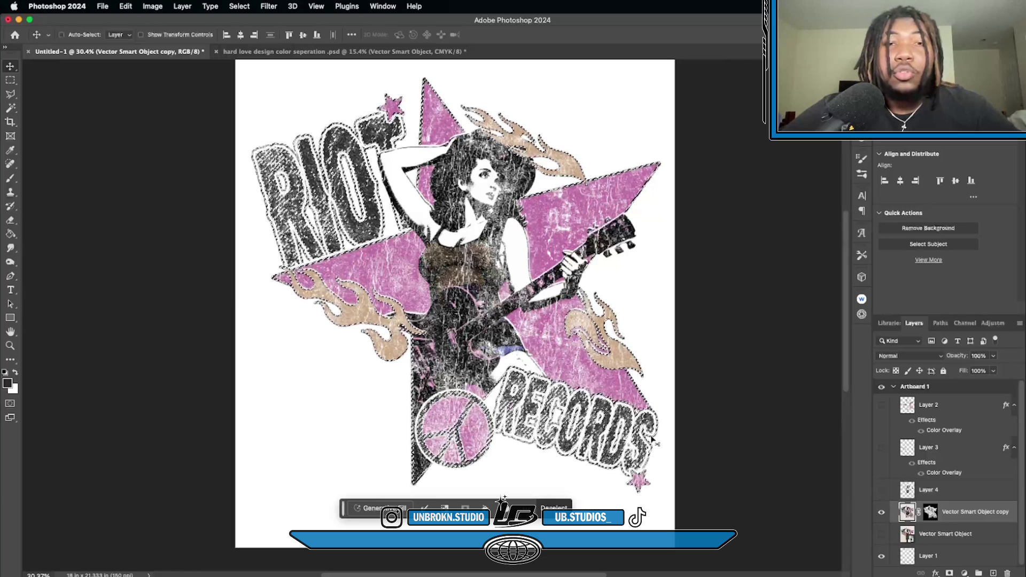
# Copy the selected dark areas onto their own layer and hide the Vector Smart Object copy layer
pyautogui.hotkey('ctrl', 'j')
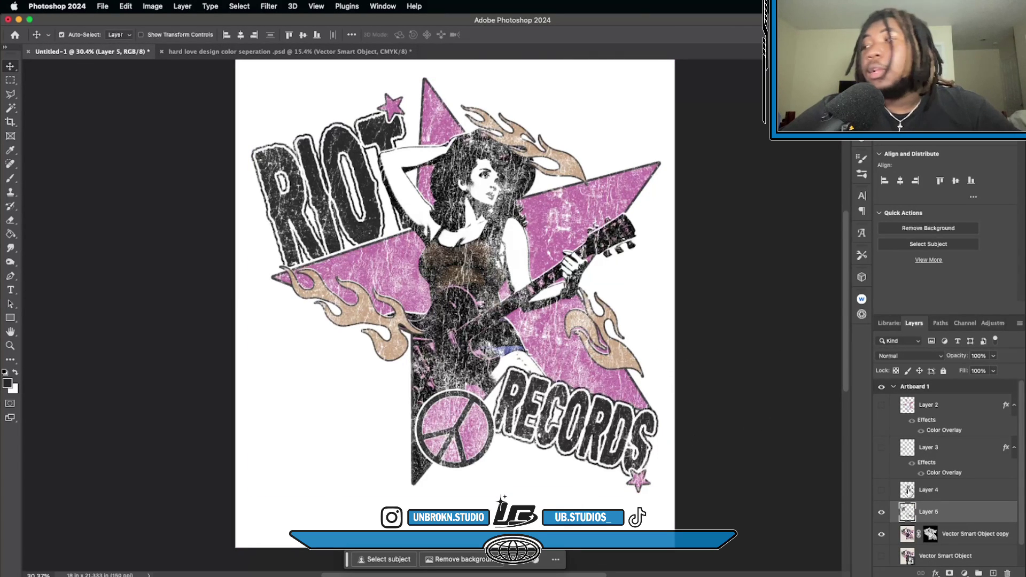
pyautogui.click(881, 534)
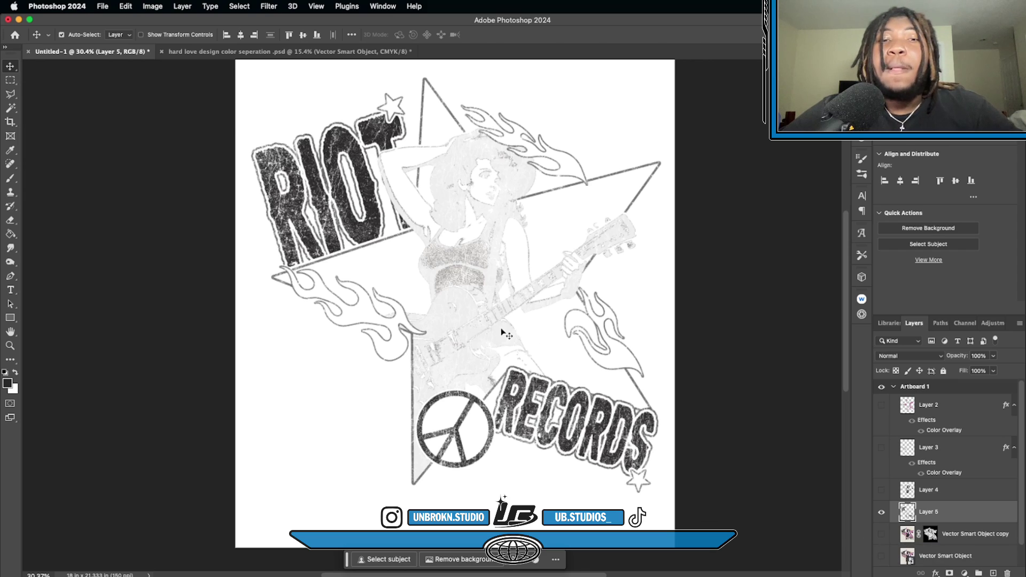
# Examine the isolated dark separation up close, including the RIOT lettering, the star and flame outlines, and the woman's figure
pyautogui.scroll(5, 453, 304)
pyautogui.hscroll(-3, 451, 302)
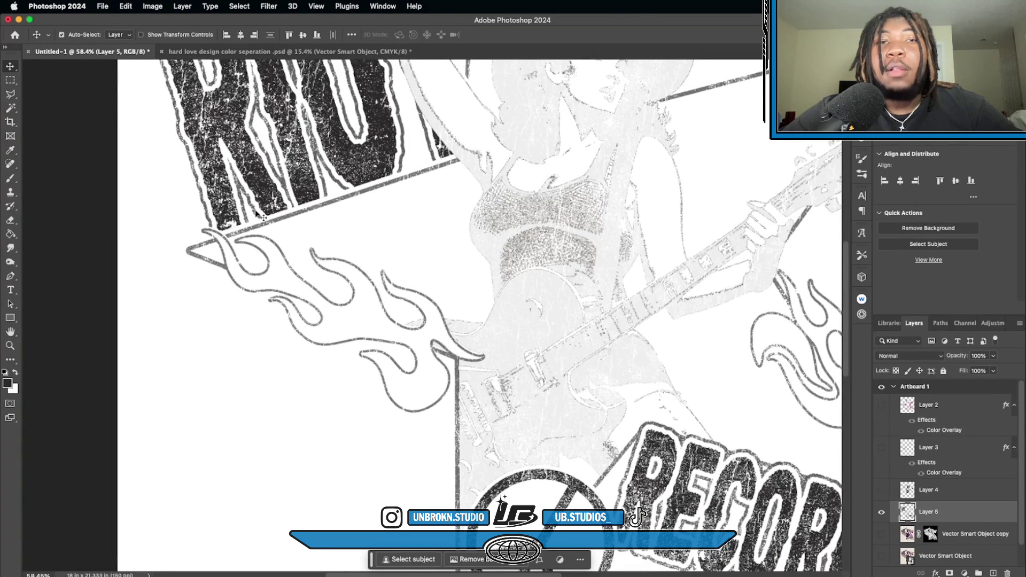
pyautogui.scroll(-2, 304, 170)
pyautogui.scroll(4, 306, 174)
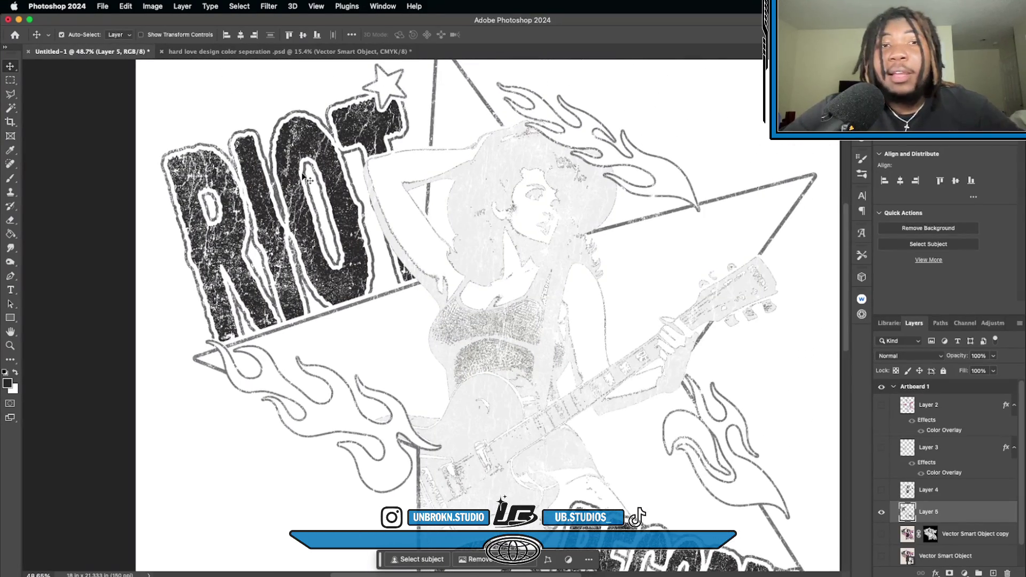
pyautogui.scroll(3, 395, 170)
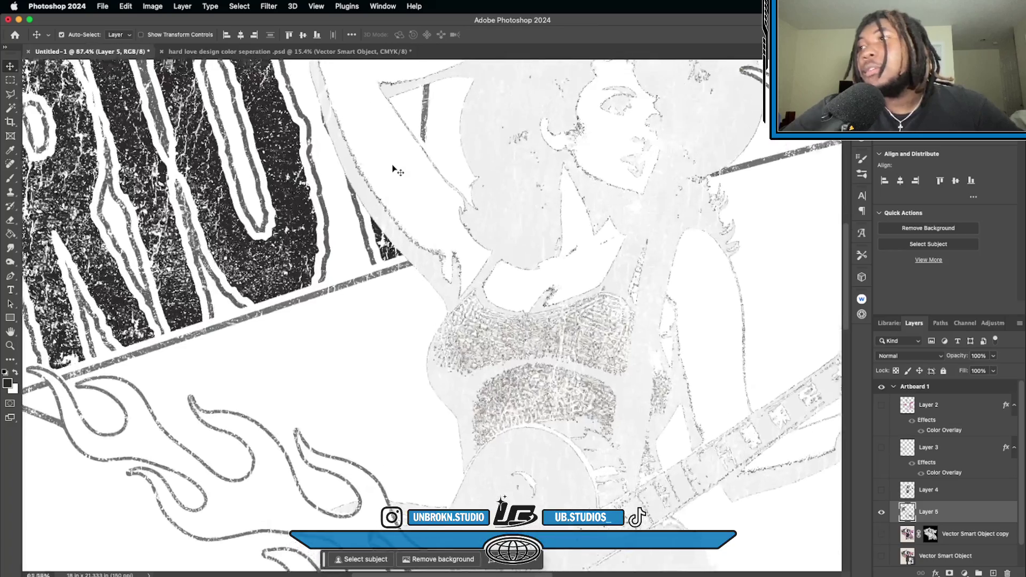
pyautogui.scroll(10, 395, 170)
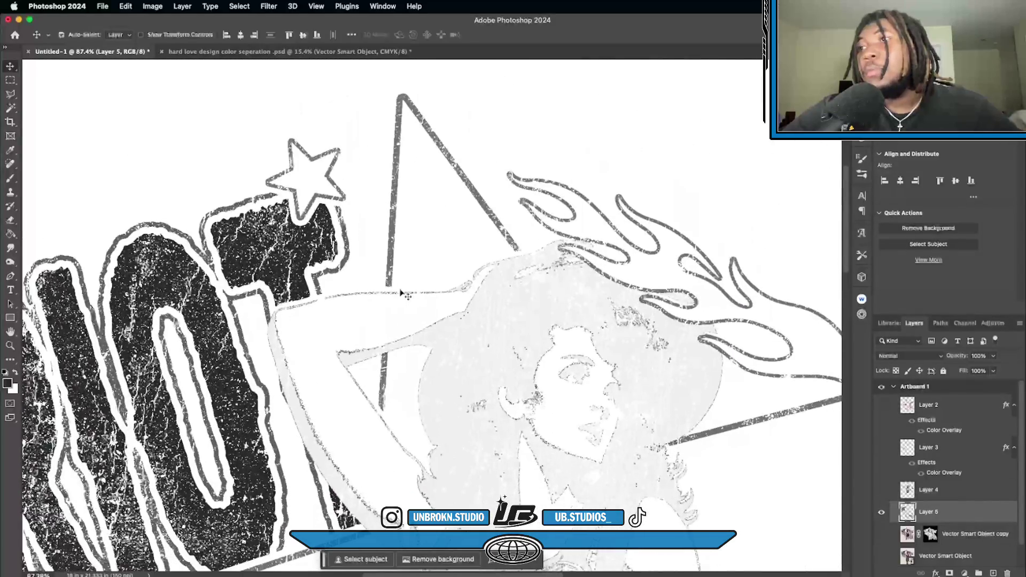
pyautogui.scroll(-4, 400, 293)
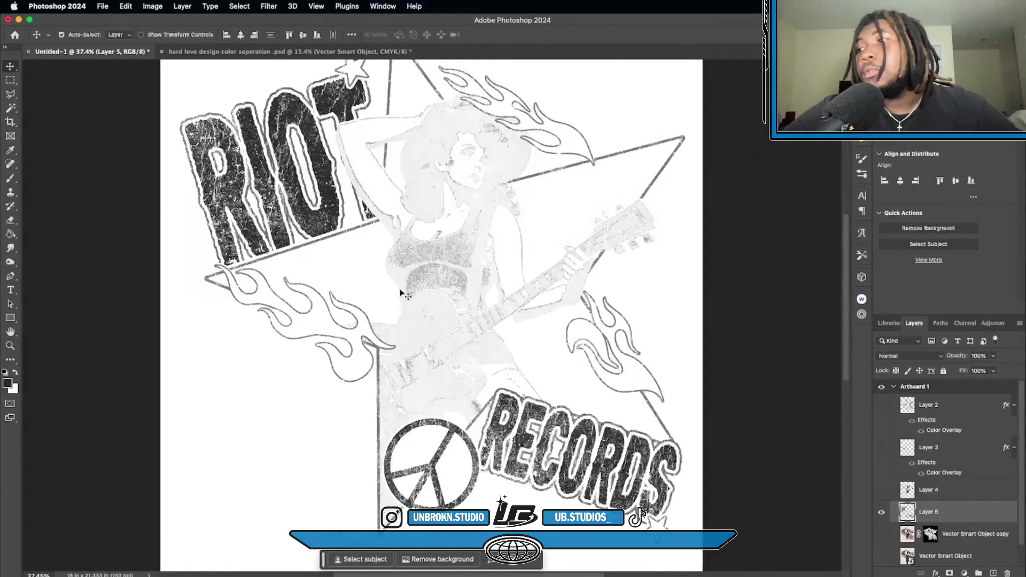
pyautogui.scroll(-3, 401, 293)
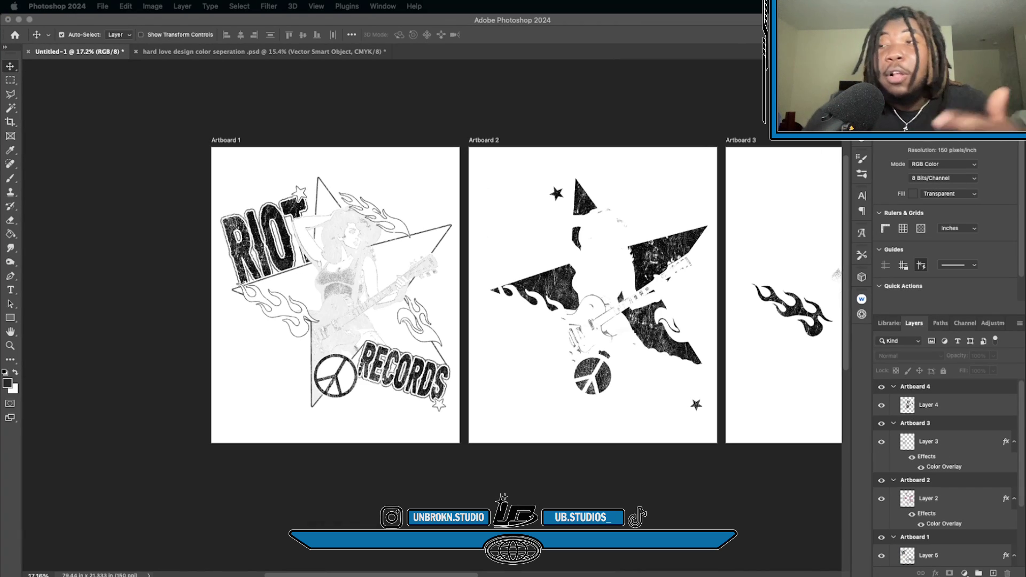
# Review the four black separations laid out side by side on Artboards 1 to 4
pyautogui.hscroll(3, 328, 410)
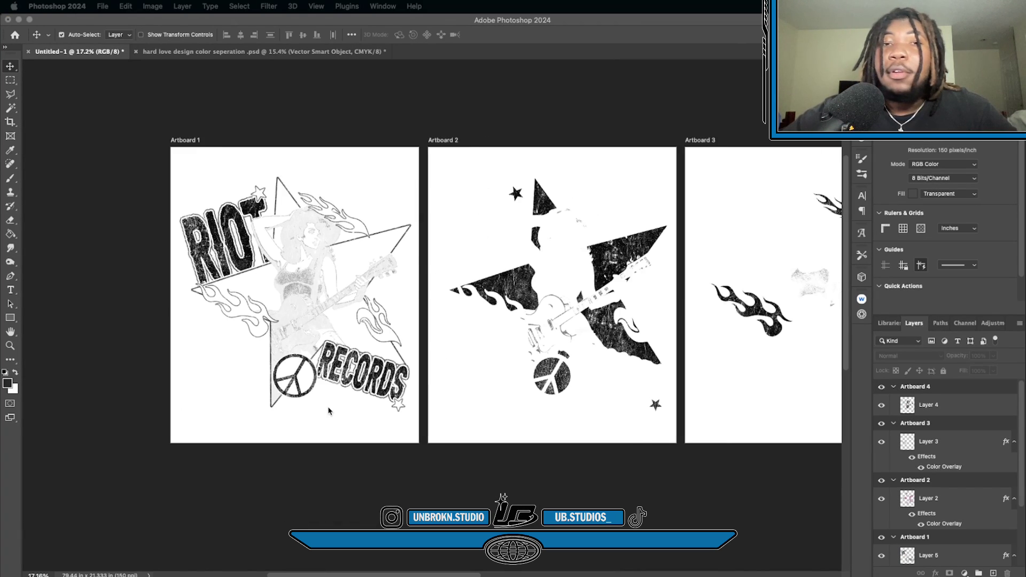
pyautogui.hscroll(5, 329, 411)
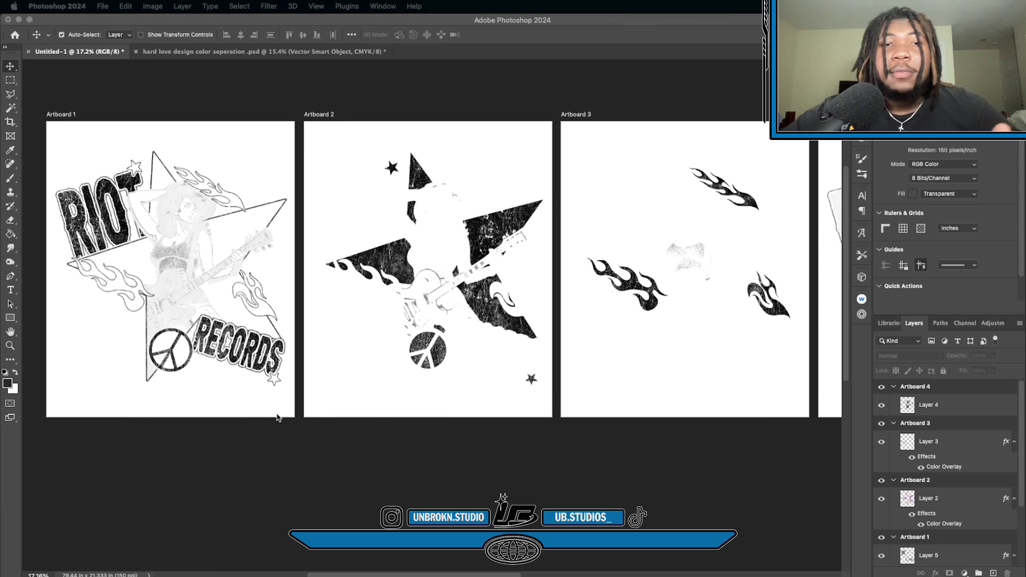
pyautogui.hscroll(14, 207, 306)
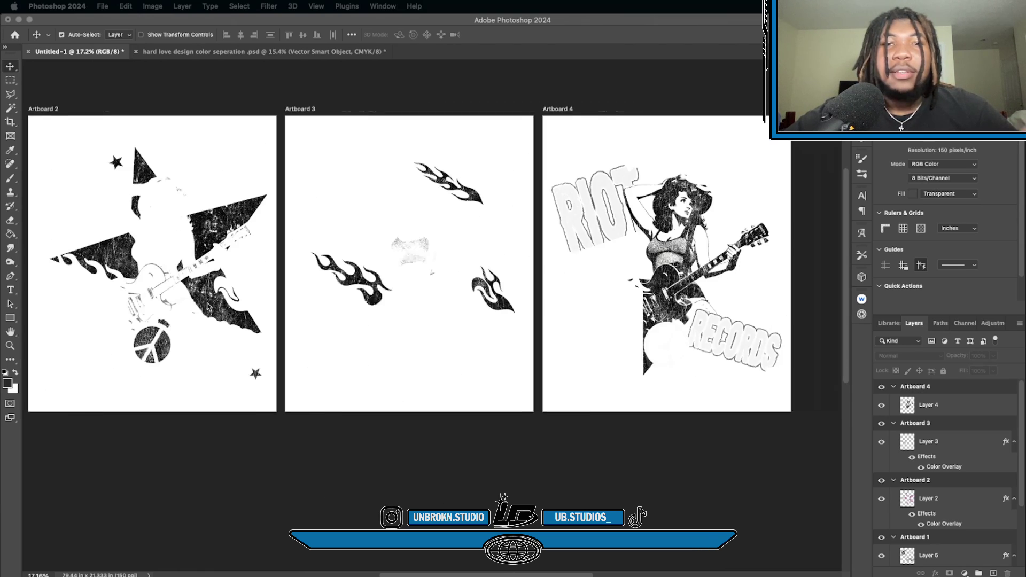
pyautogui.hscroll(-9, 208, 306)
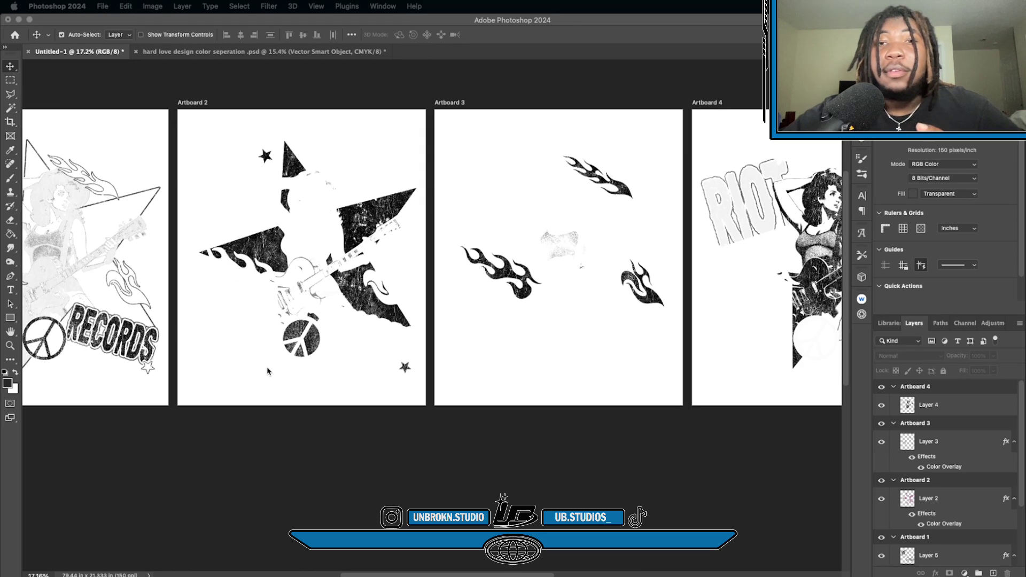
pyautogui.click(278, 468)
pyautogui.press('super+0')
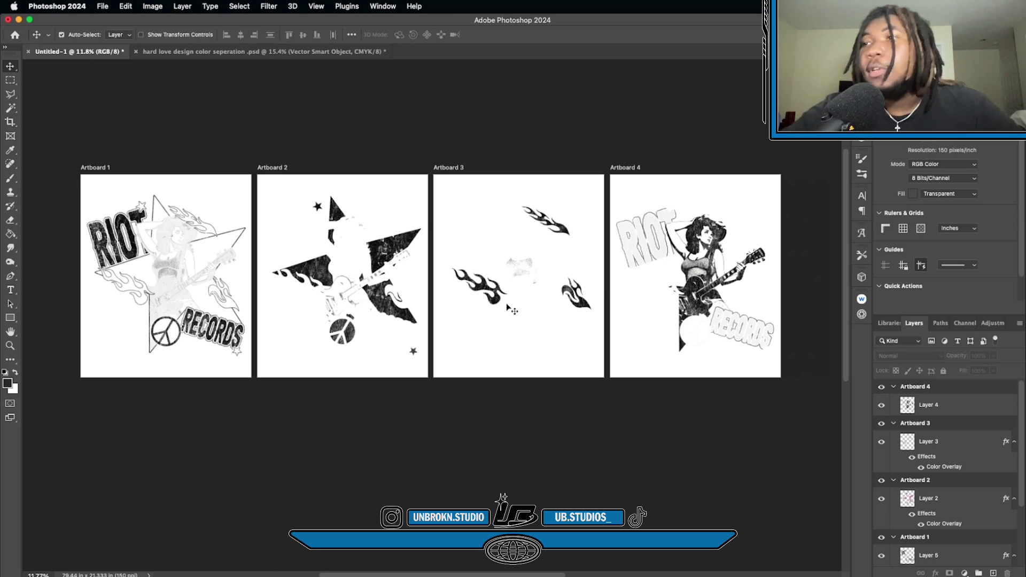
pyautogui.press('super+0')
pyautogui.scroll(5, 377, 257)
pyautogui.hscroll(-6, 377, 256)
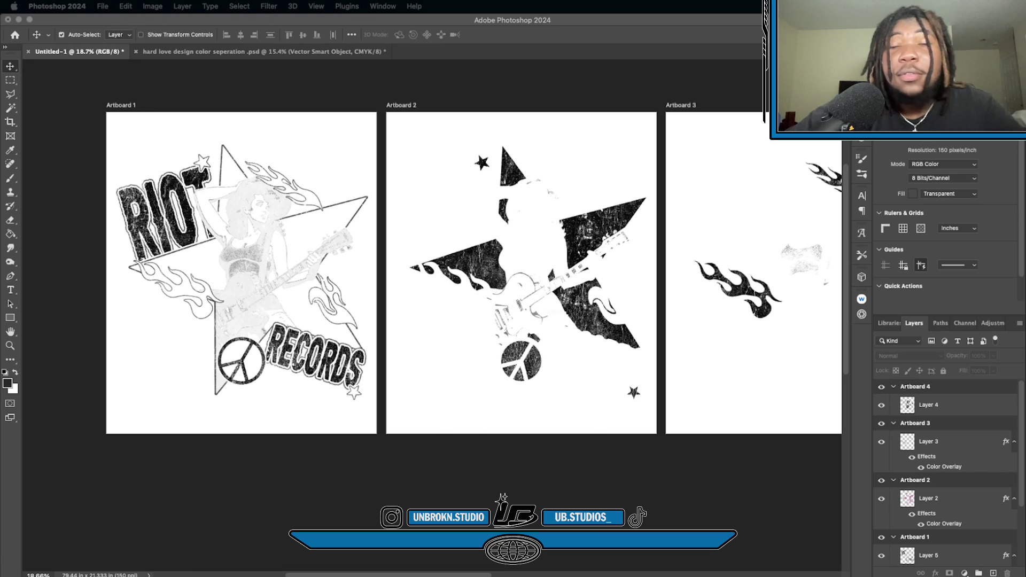
# Switch to the hard love design color seperation .psd document and show Layer 4 and the register guieds group
pyautogui.click(233, 54)
pyautogui.click(232, 54)
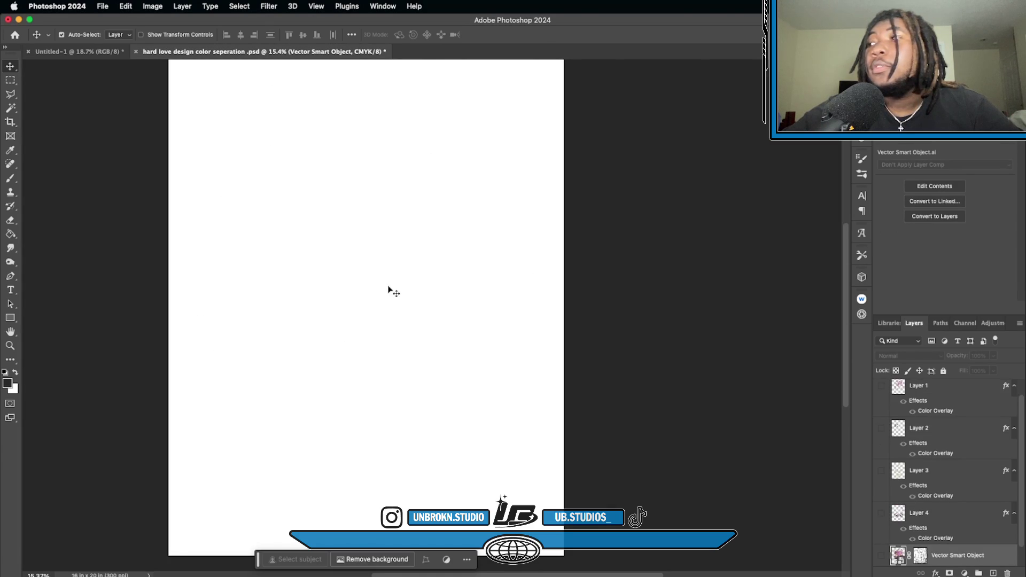
pyautogui.click(881, 514)
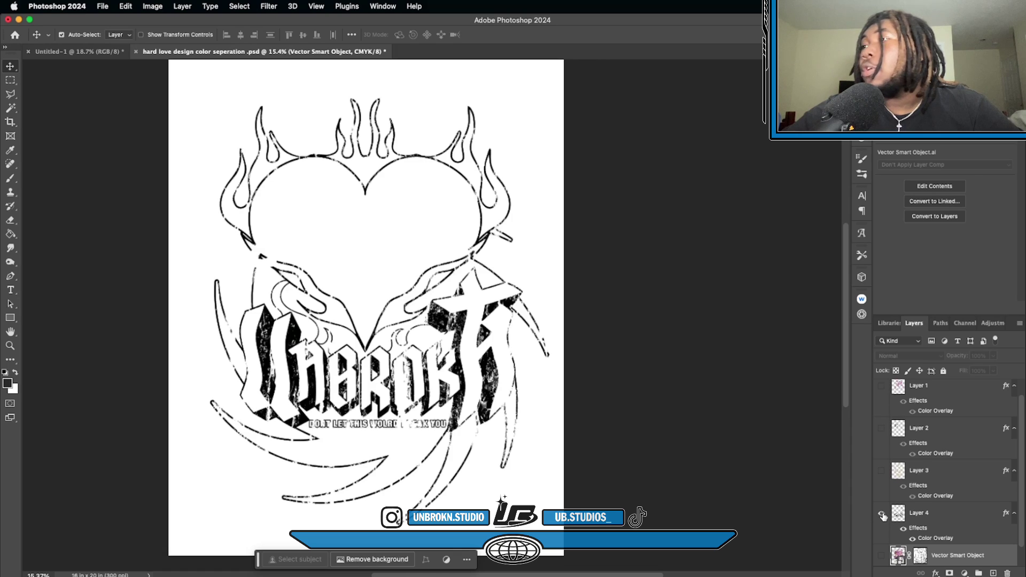
pyautogui.scroll(1, 926, 443)
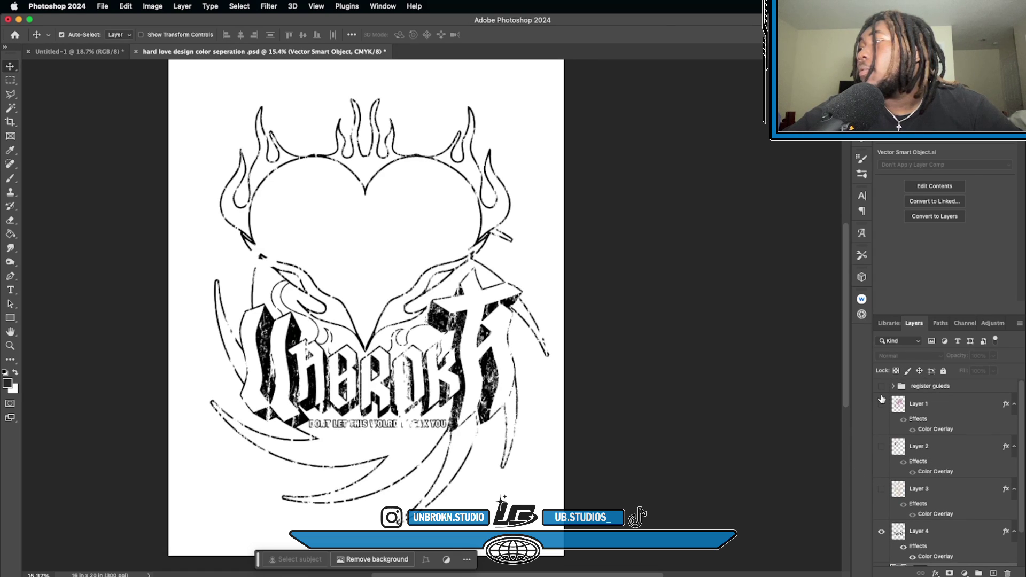
pyautogui.click(881, 386)
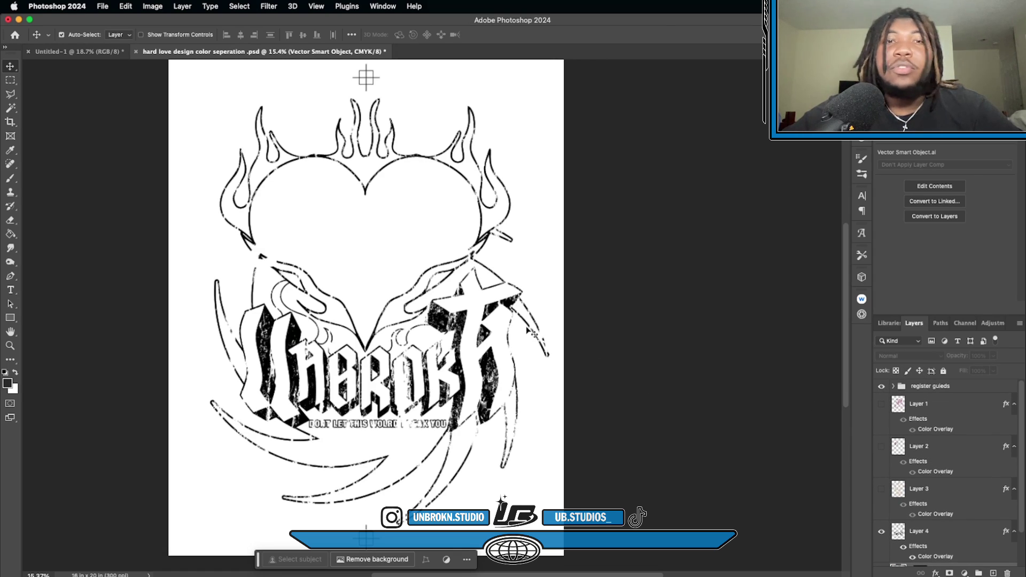
# Select and copy the registration mark centered below the artwork
pyautogui.scroll(-3, 531, 333)
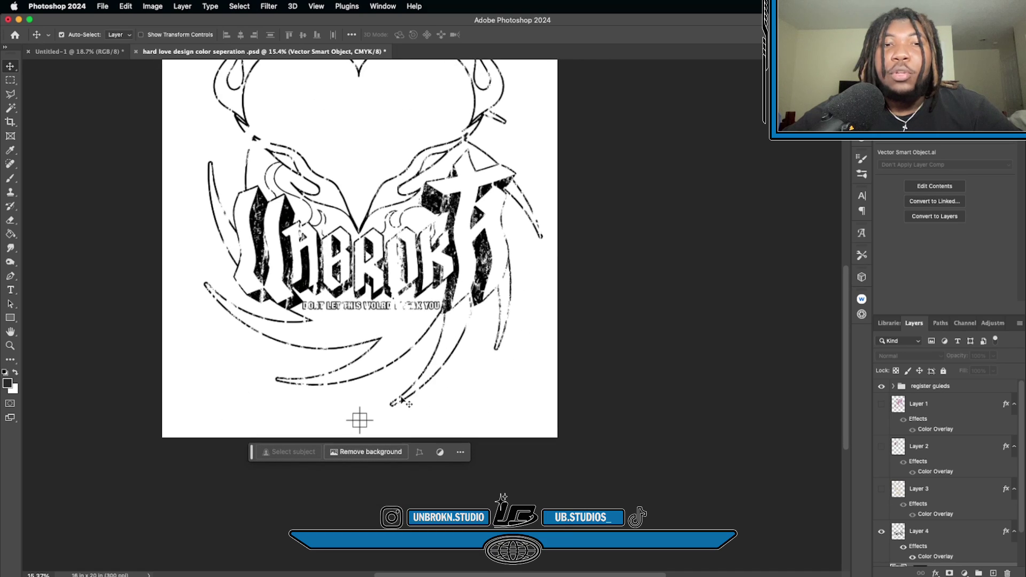
pyautogui.press('super+plus')
pyautogui.press('super+plus')
pyautogui.scroll(-1, 401, 394)
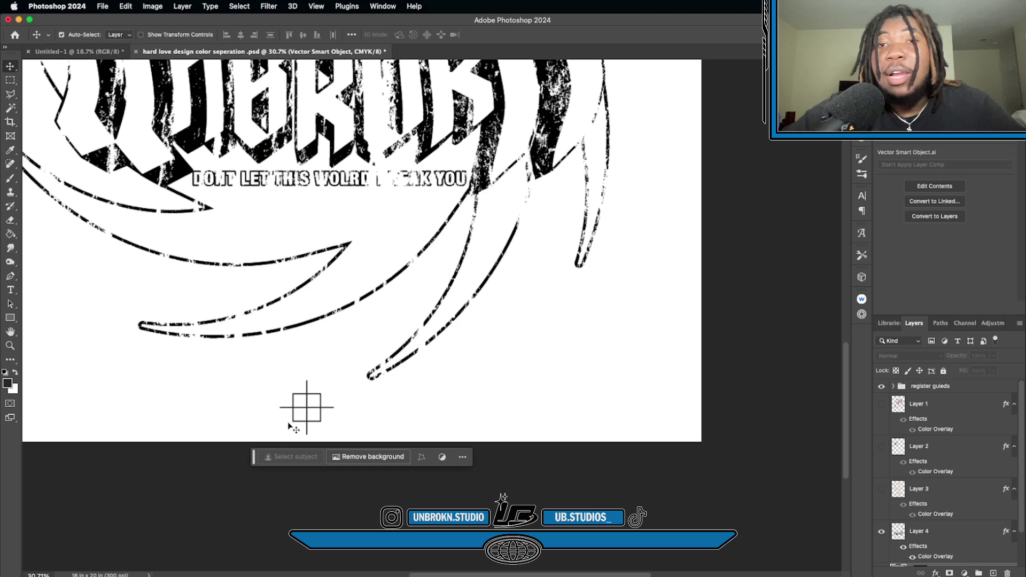
pyautogui.press('super+plus')
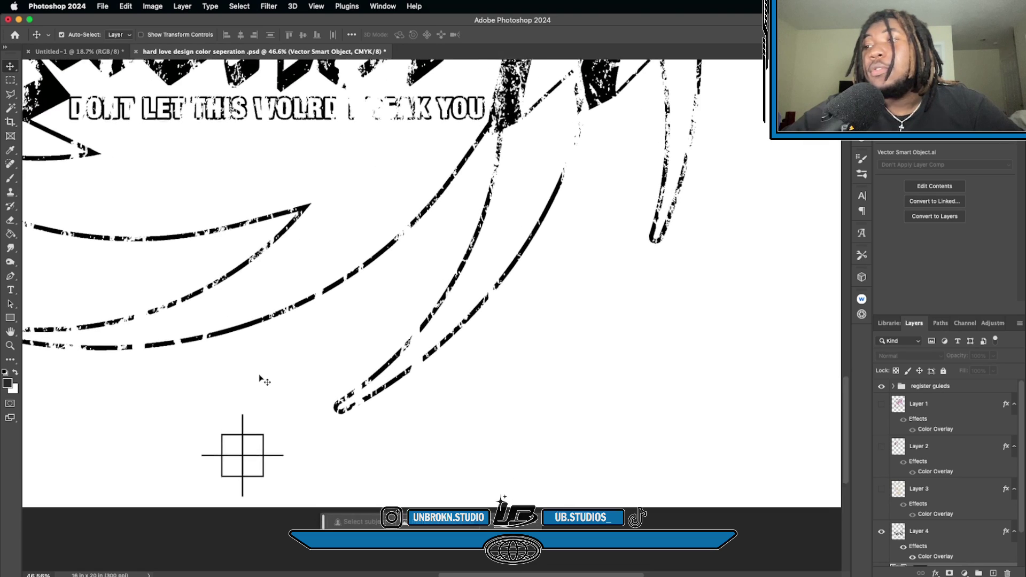
pyautogui.hscroll(-1, 260, 379)
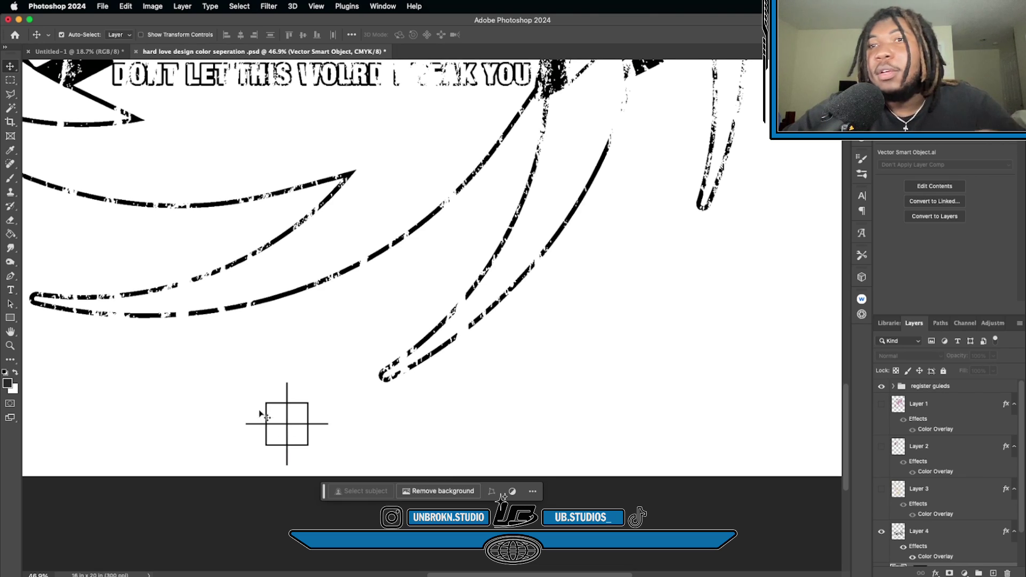
pyautogui.click(306, 424)
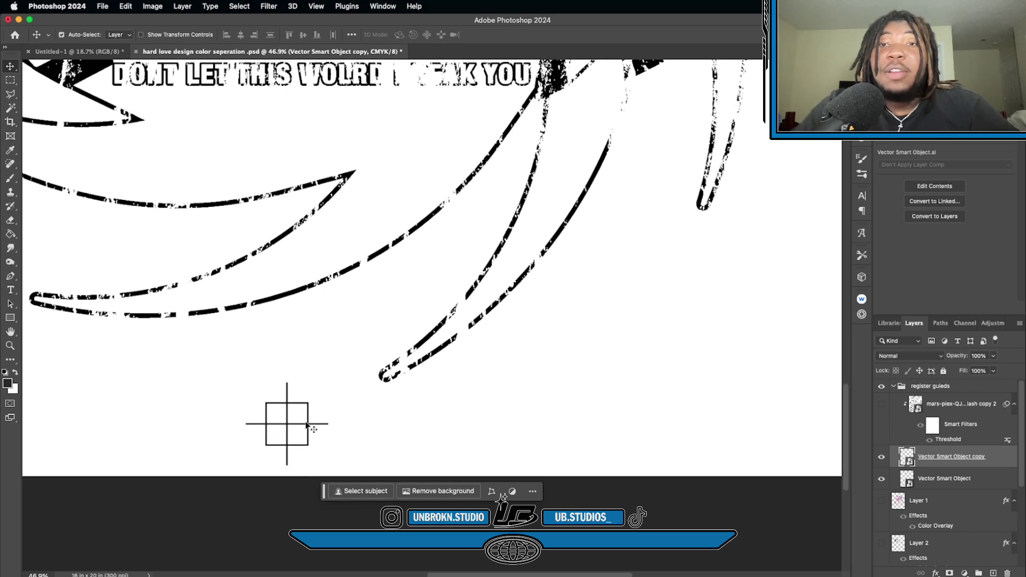
pyautogui.click(306, 424)
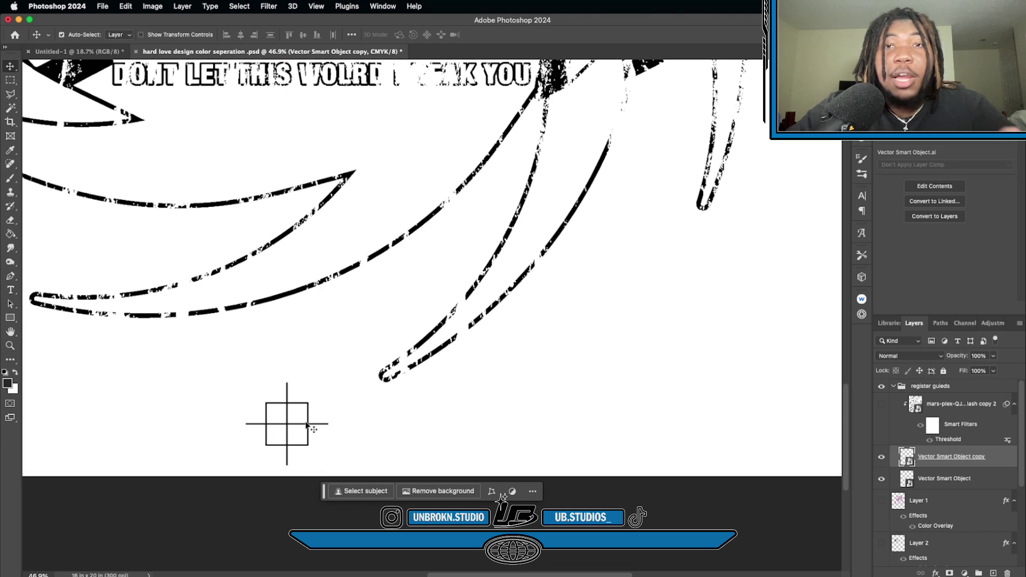
# Return to the Untitled-1 document and paste the registration mark onto Artboard 1
pyautogui.click(78, 51)
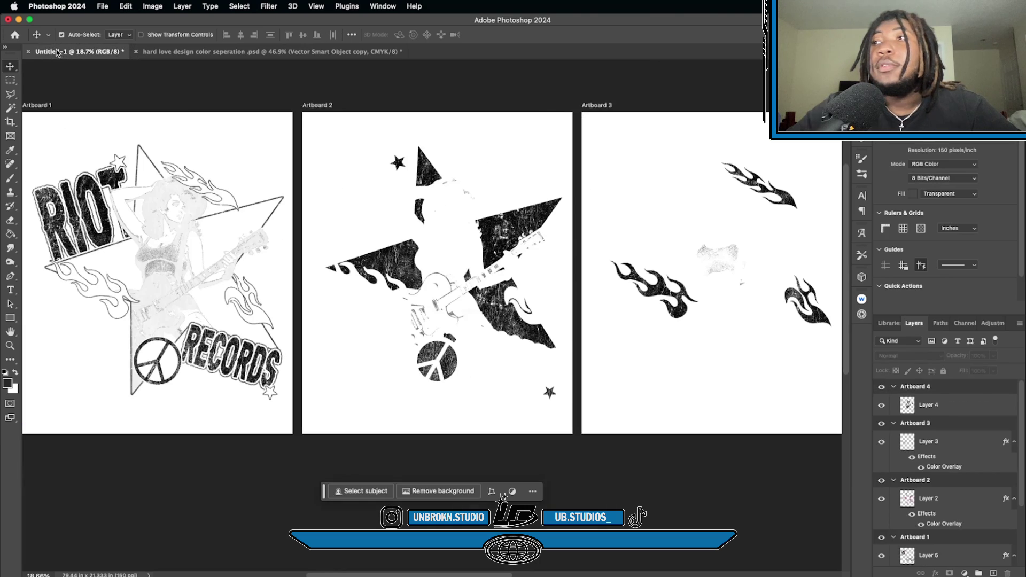
pyautogui.hscroll(-5, 262, 267)
pyautogui.click(291, 124)
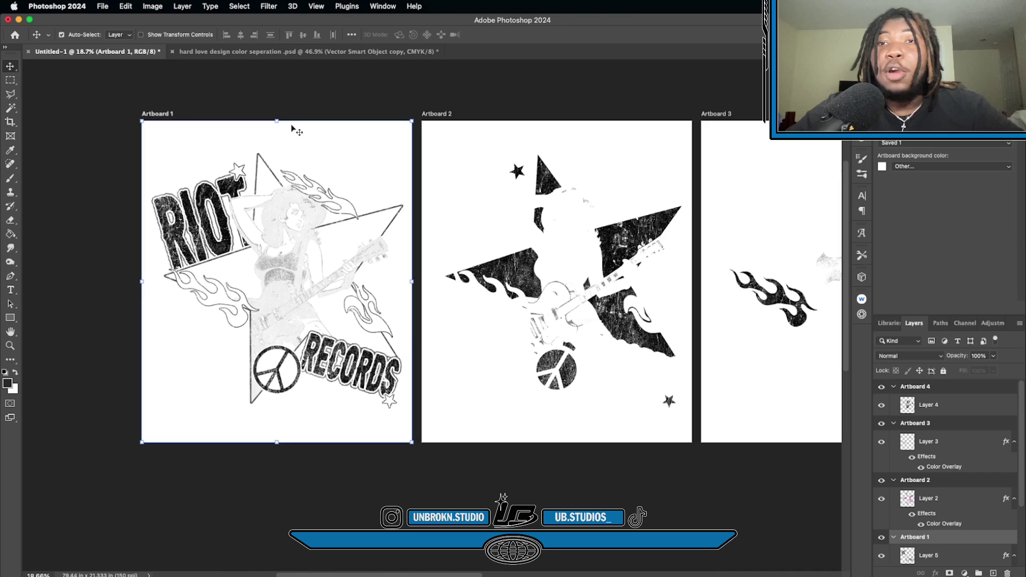
pyautogui.scroll(3, 291, 124)
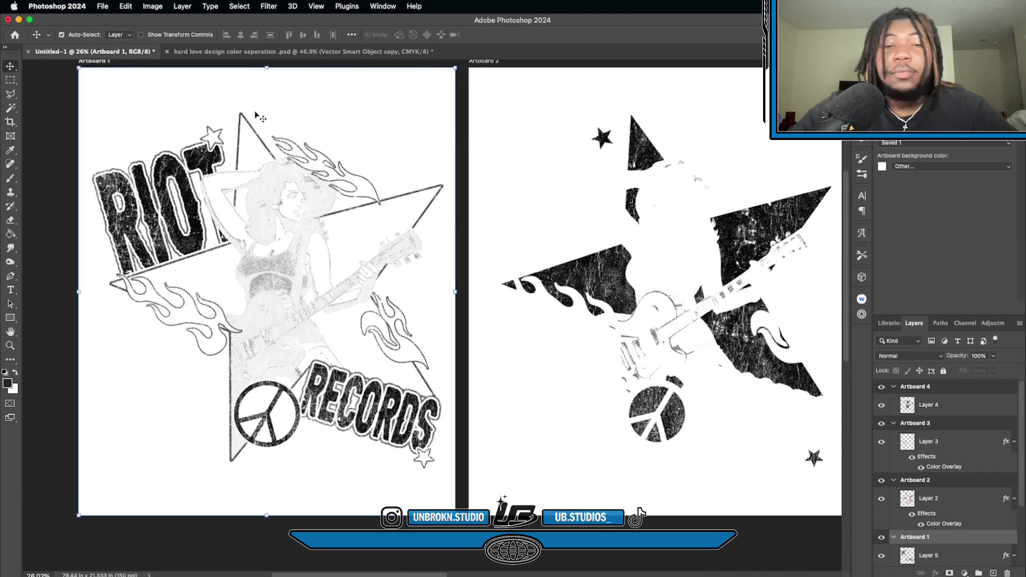
pyautogui.press('super+v')
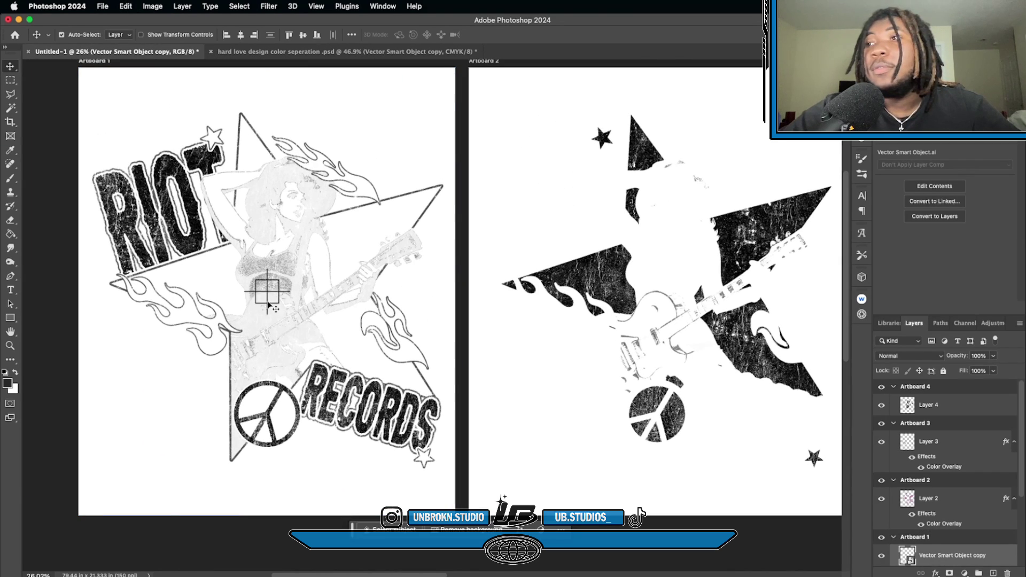
pyautogui.scroll(3, 265, 295)
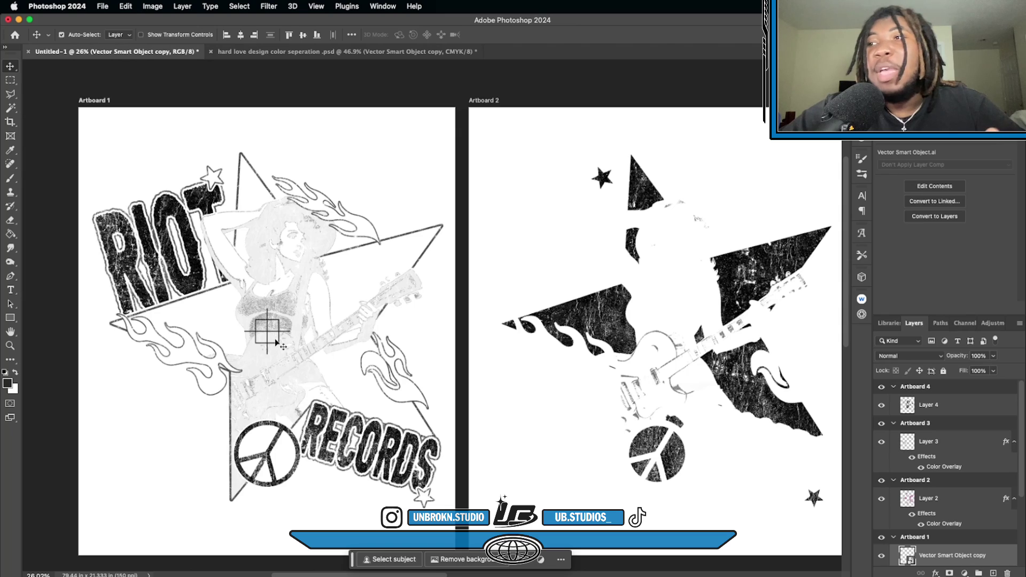
# Move the pasted registration mark to the top centre of Artboard 1, above the artwork, and scale it down to about 42%
pyautogui.moveTo(269, 335); pyautogui.dragTo(264, 137)
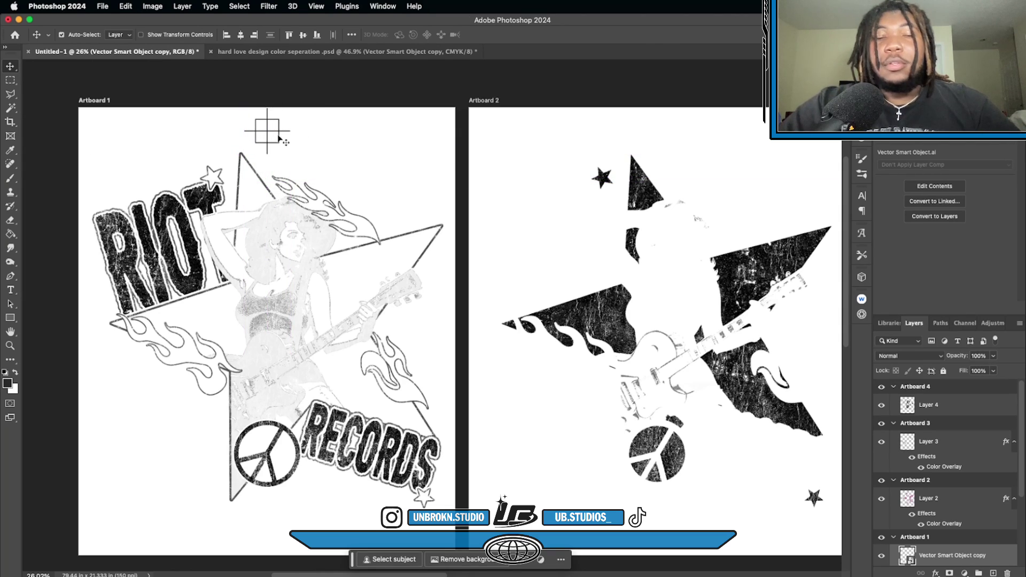
pyautogui.hotkey('ctrl', 't')
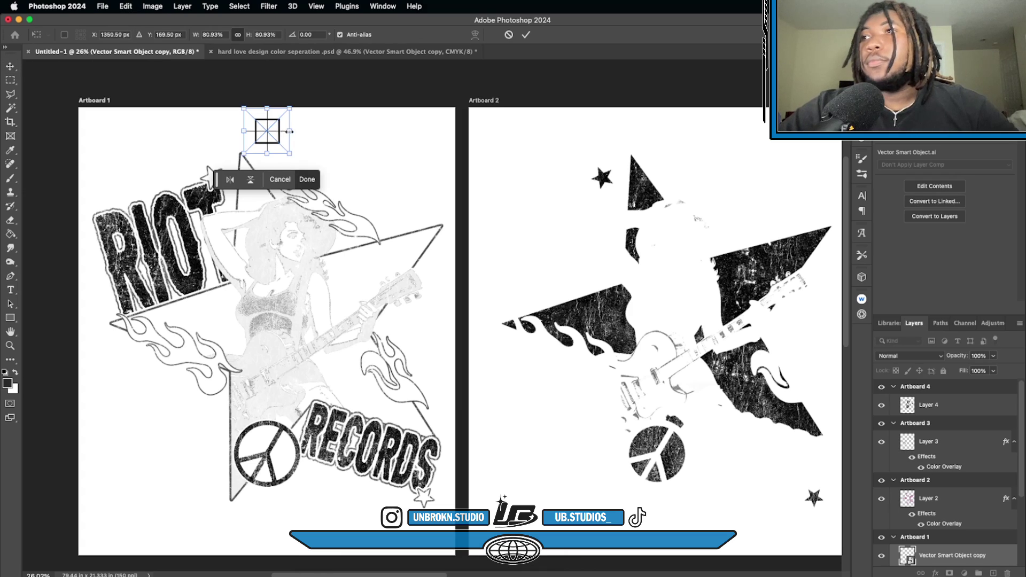
pyautogui.moveTo(289, 133); pyautogui.dragTo(265, 128)
pyautogui.scroll(3, 265, 126)
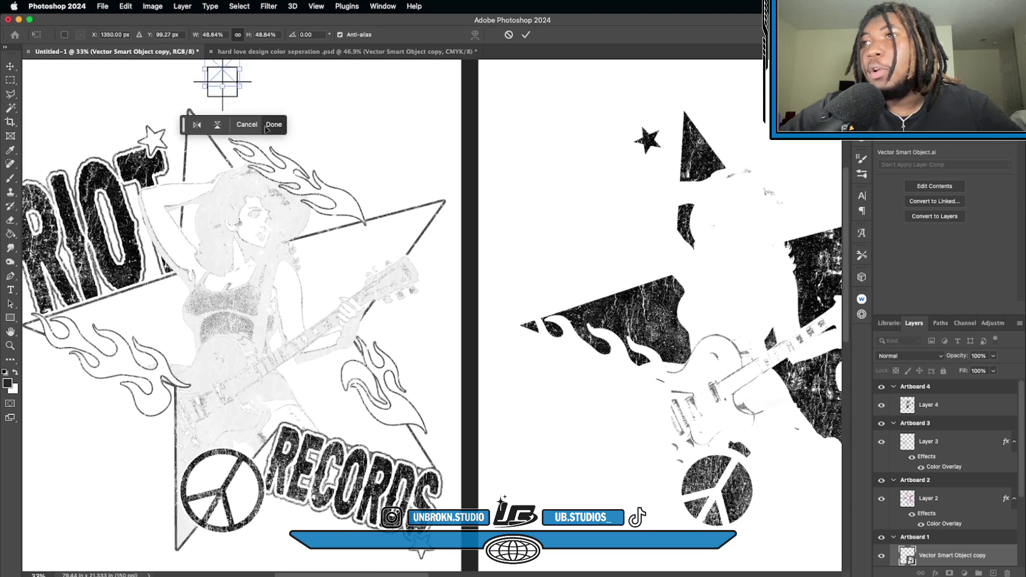
pyautogui.press('Down')
pyautogui.press('Down')
pyautogui.press('Down')
pyautogui.press('Down')
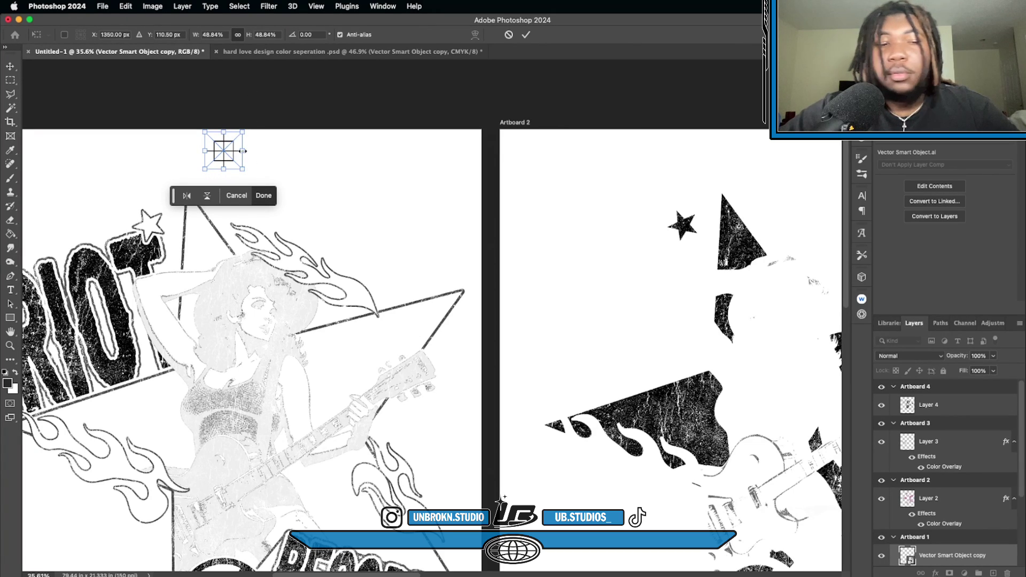
pyautogui.moveTo(242, 151); pyautogui.dragTo(240, 150)
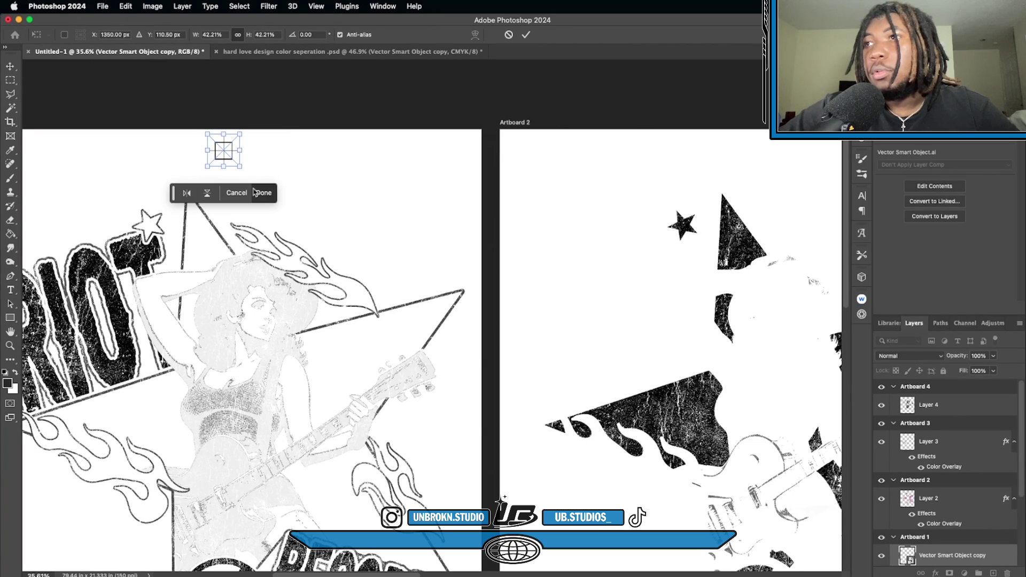
pyautogui.click(261, 193)
pyautogui.scroll(-2, 295, 191)
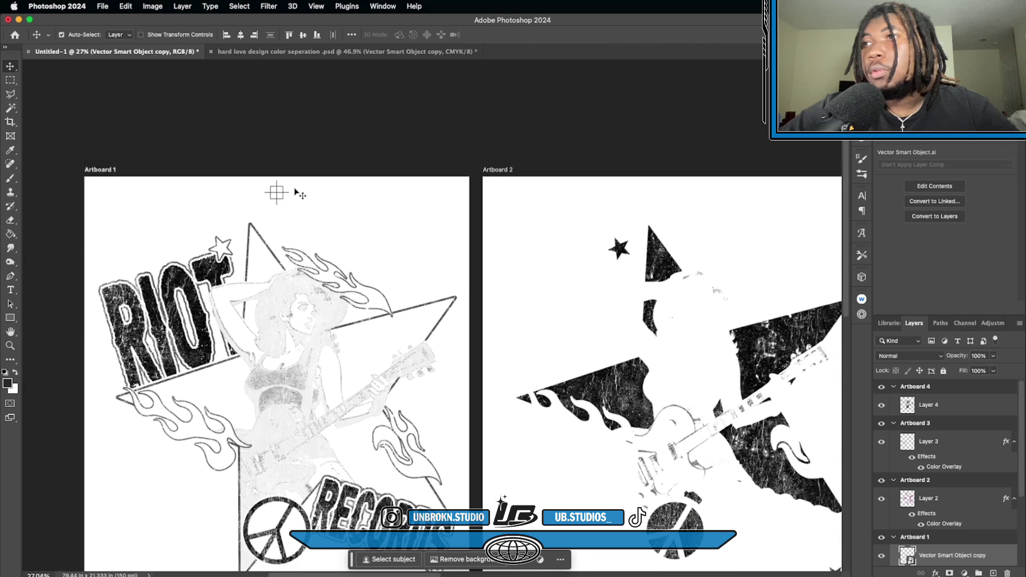
# Duplicate the top-centre registration mark into the top-right corner of Artboard 1, level with the original
pyautogui.scroll(-3, 292, 171)
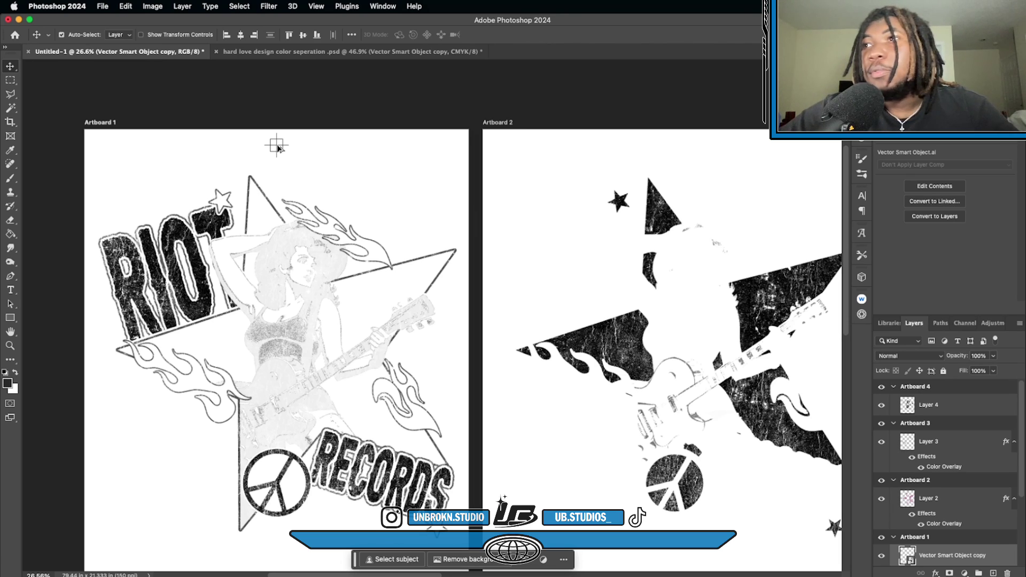
pyautogui.moveTo(277, 144); pyautogui.dragTo(442, 148)
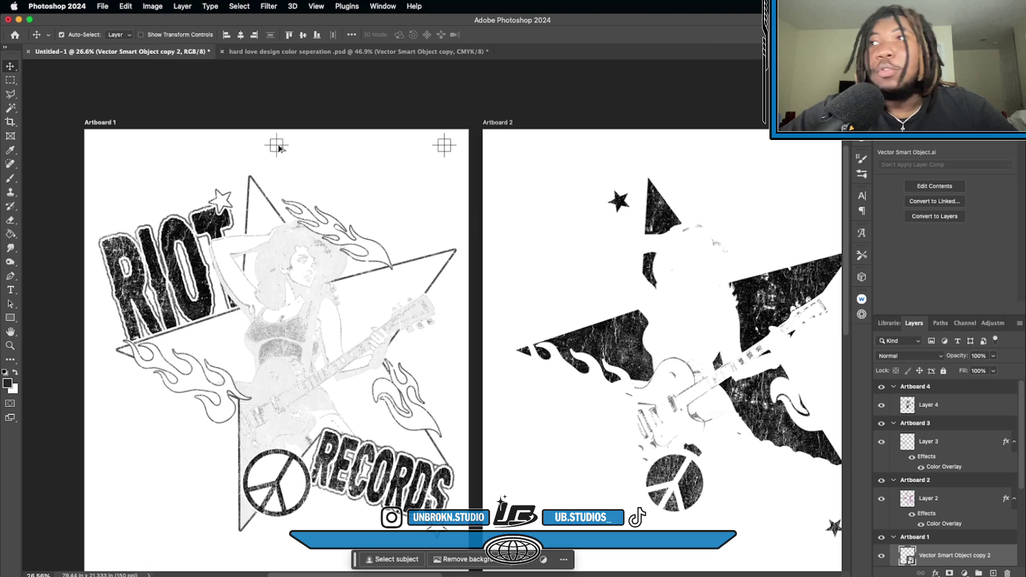
pyautogui.click(144, 151)
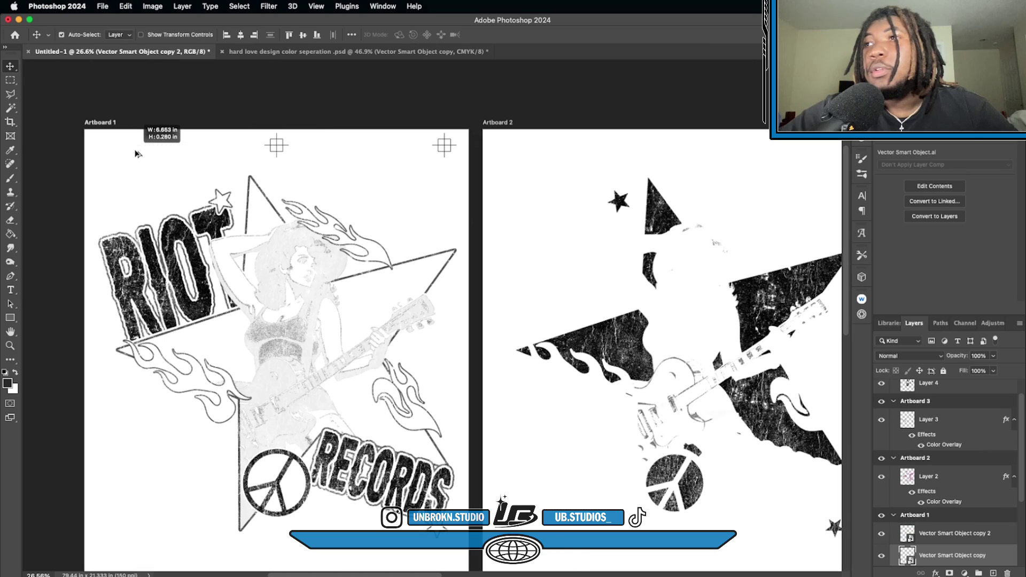
pyautogui.click(276, 149)
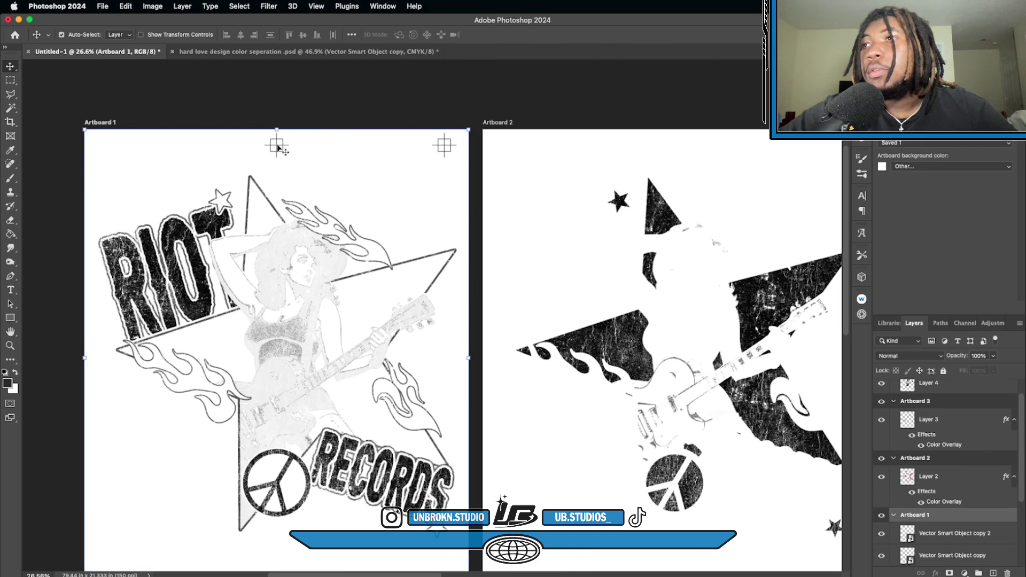
pyautogui.moveTo(277, 147); pyautogui.dragTo(182, 154)
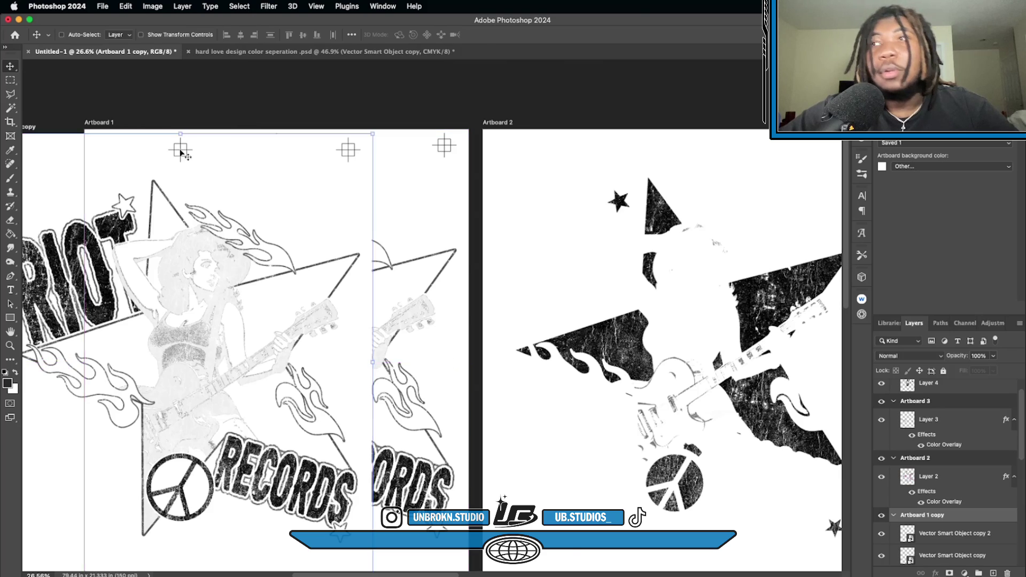
pyautogui.press('cmd+z')
# Duplicate the top-centre registration mark into the top-left corner of Artboard 1, level with the other marks
pyautogui.scroll(3, 254, 155)
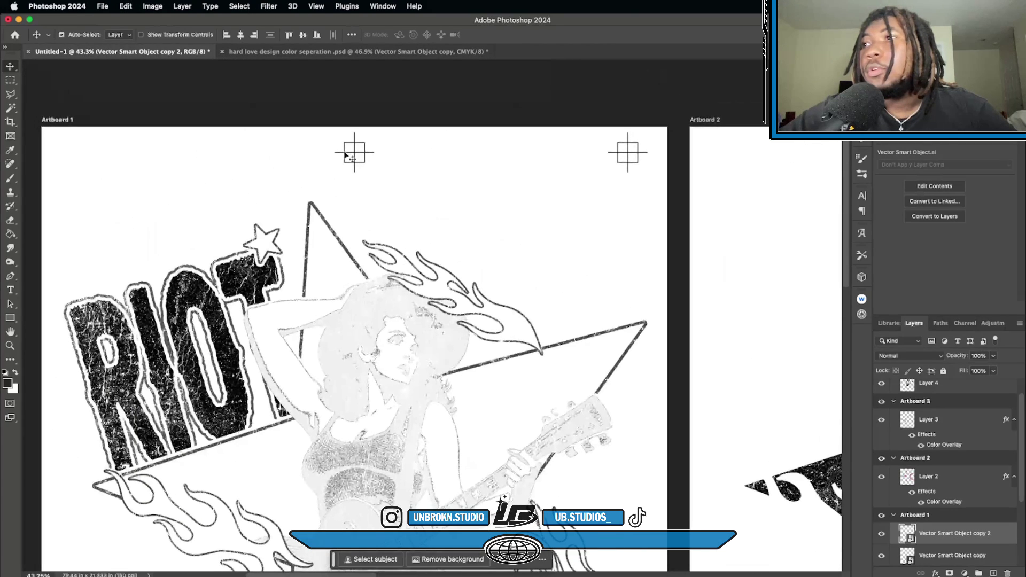
pyautogui.hotkey('alt', '[')
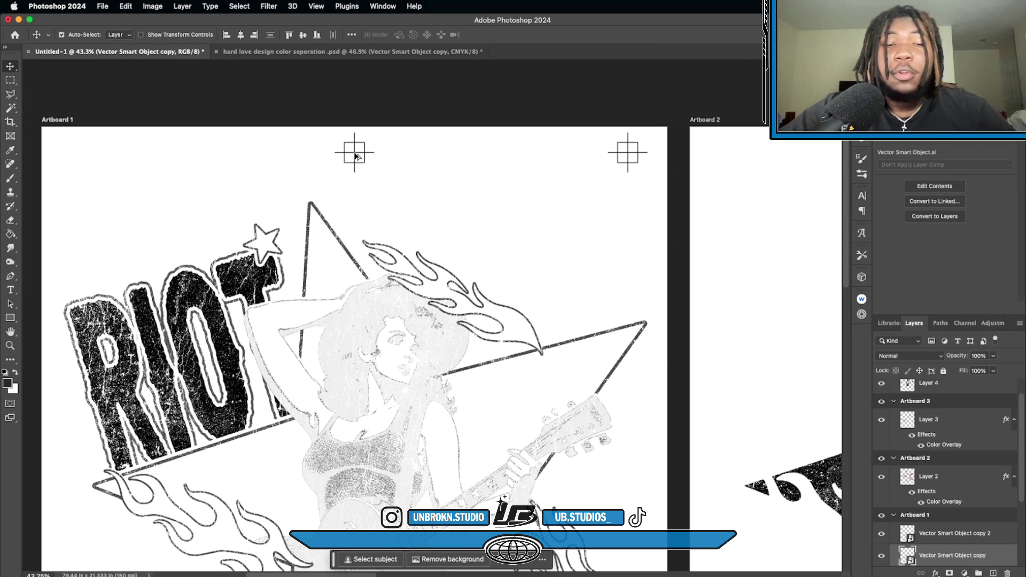
pyautogui.moveTo(355, 156); pyautogui.dragTo(75, 158)
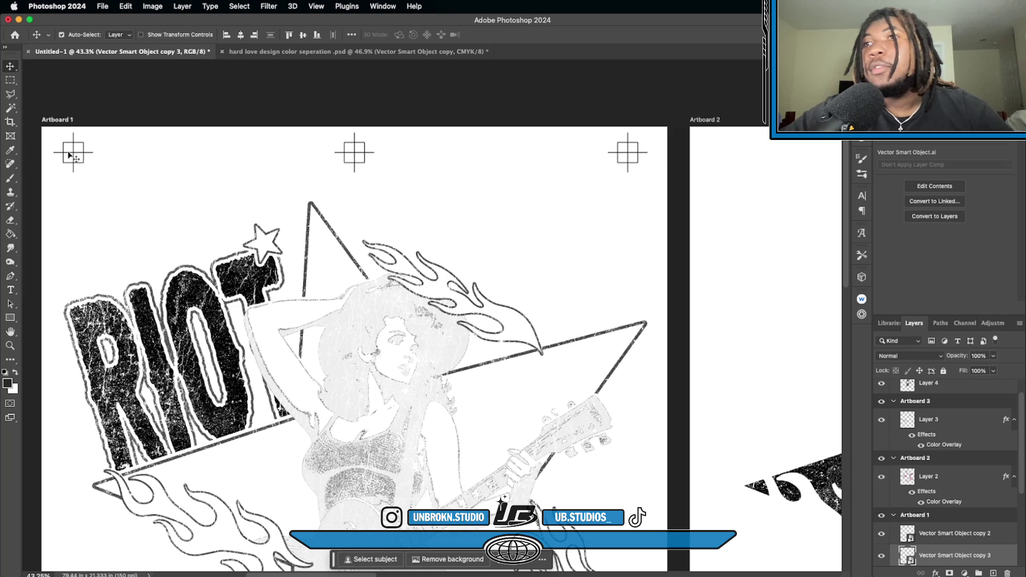
# Select the three top registration marks and duplicate the row straight down along the bottom edge of Artboard 1
pyautogui.click(50, 141)
pyautogui.moveTo(51, 143); pyautogui.dragTo(644, 177)
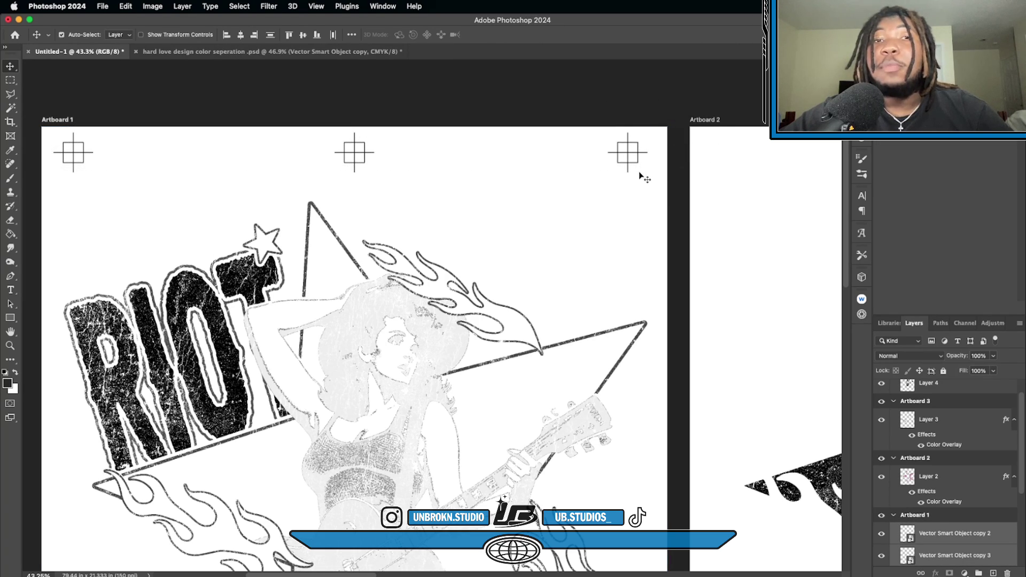
pyautogui.scroll(-5, 644, 177)
pyautogui.scroll(-3, 644, 177)
pyautogui.scroll(-3, 644, 177)
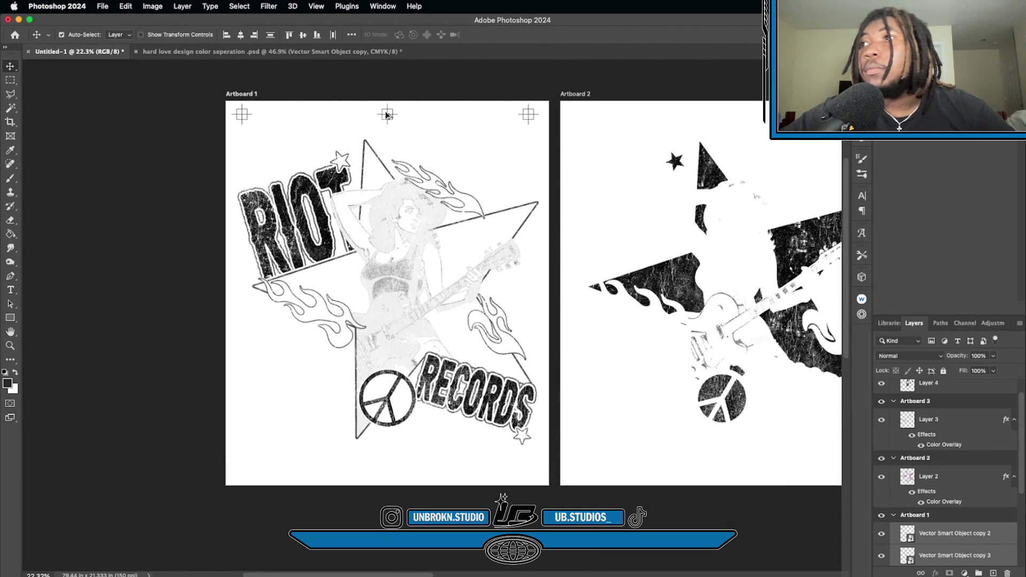
pyautogui.moveTo(387, 114); pyautogui.dragTo(382, 276)
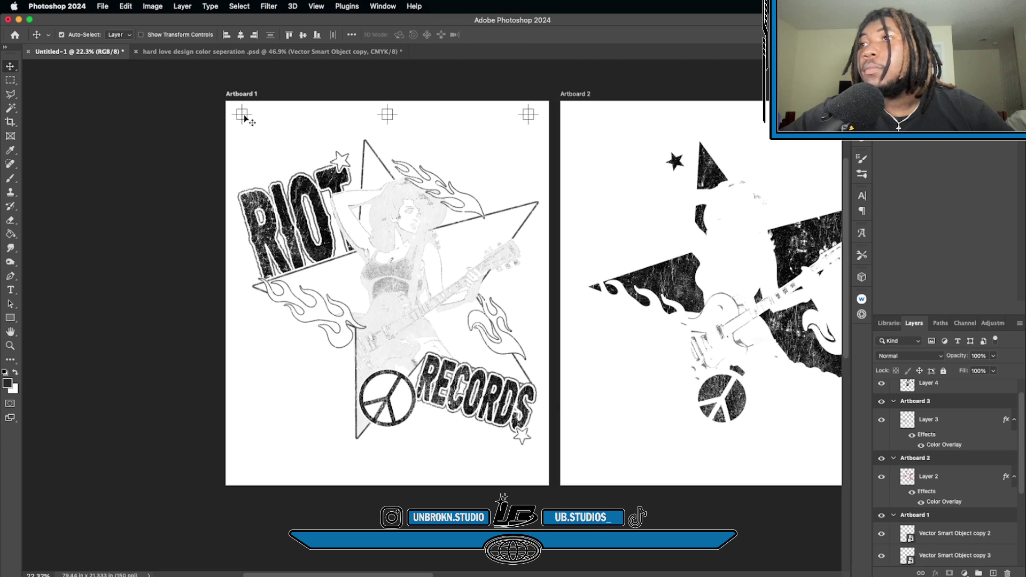
pyautogui.moveTo(230, 110); pyautogui.dragTo(534, 121)
pyautogui.scroll(2, 533, 122)
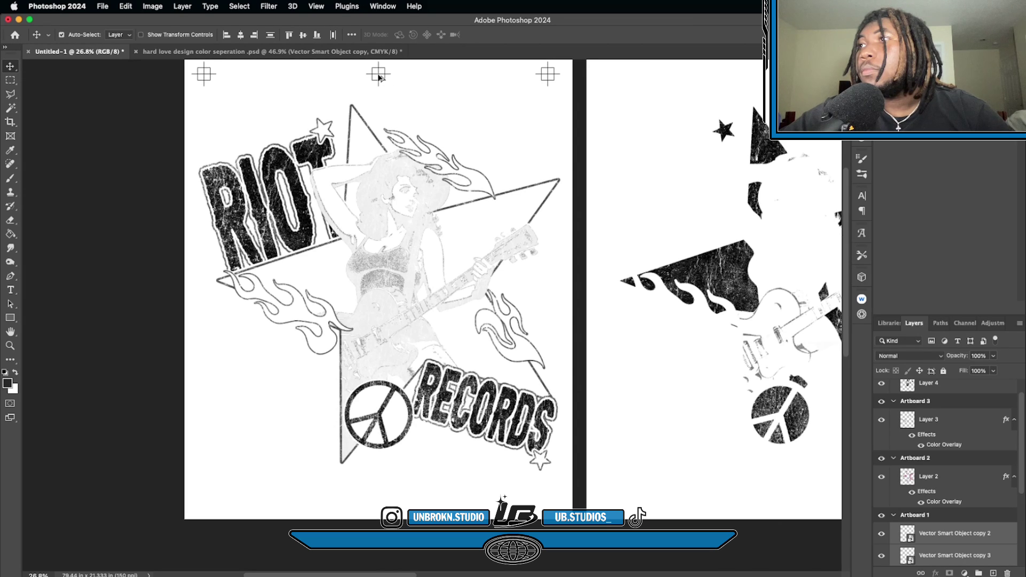
pyautogui.moveTo(378, 76); pyautogui.dragTo(382, 500)
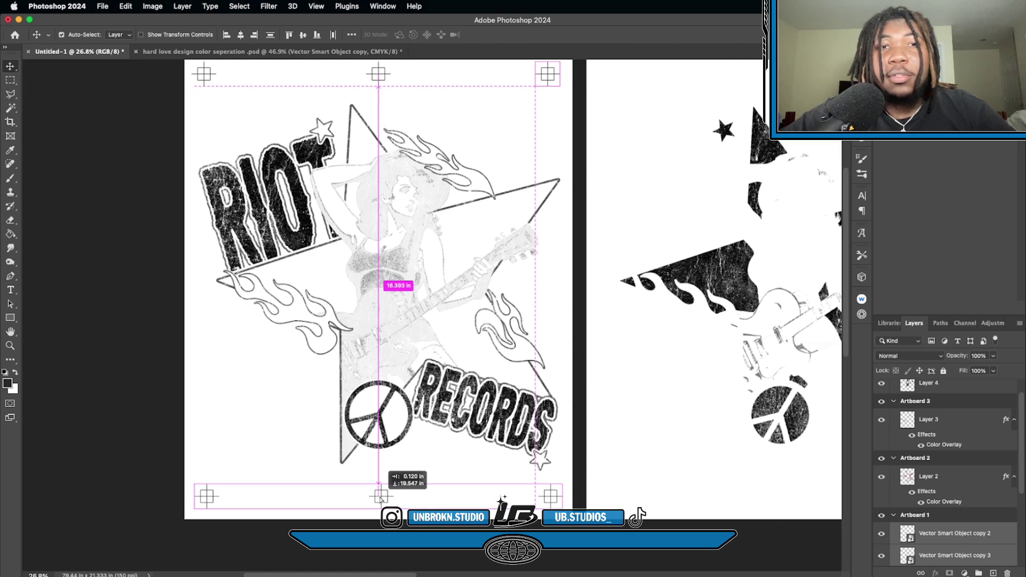
pyautogui.moveTo(381, 500); pyautogui.dragTo(378, 504)
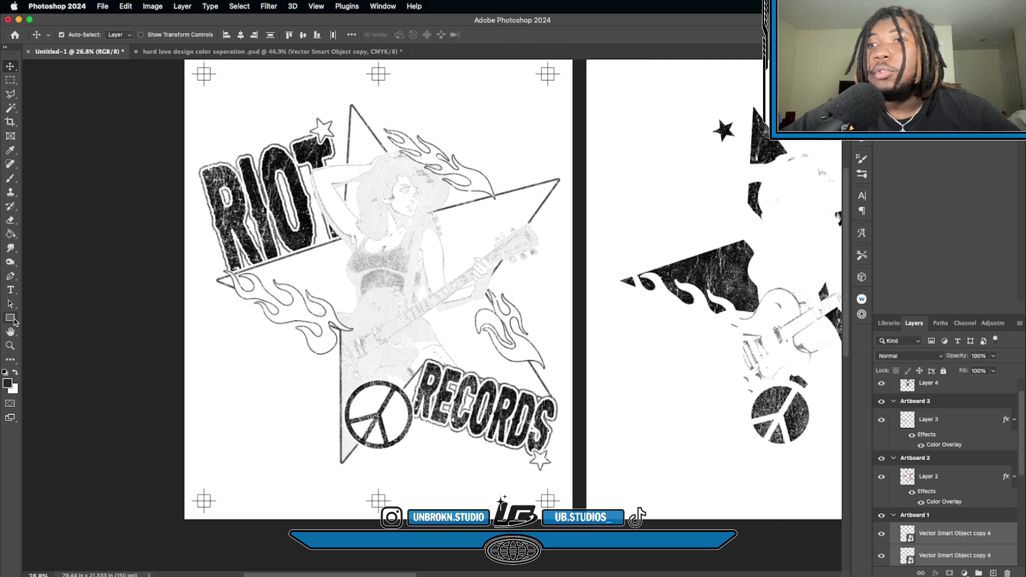
# Draw a tall, narrow rectangle on Artboard 1 and place its right edge on the centre line of the middle registration marks
pyautogui.click(14, 319)
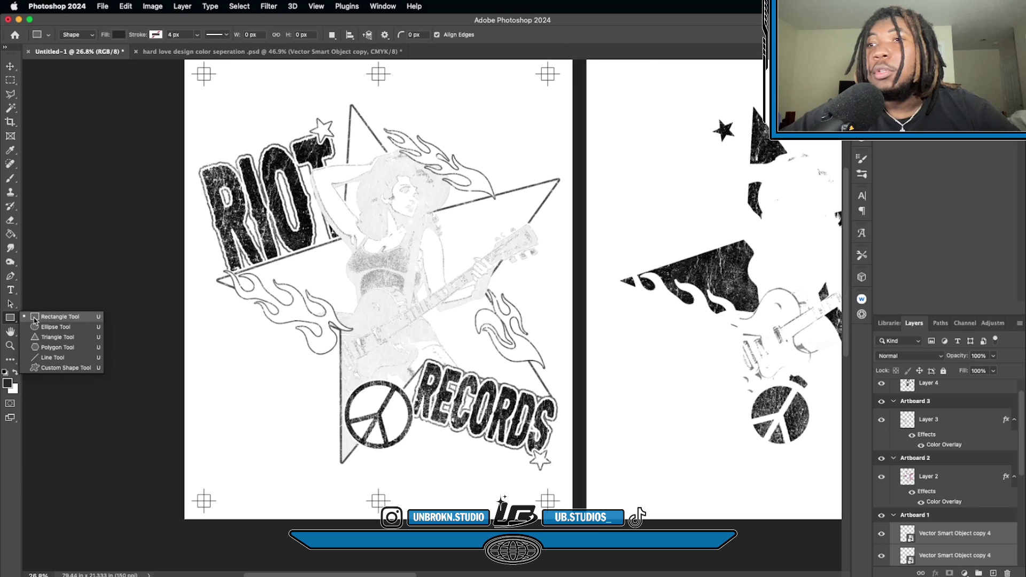
pyautogui.click(63, 317)
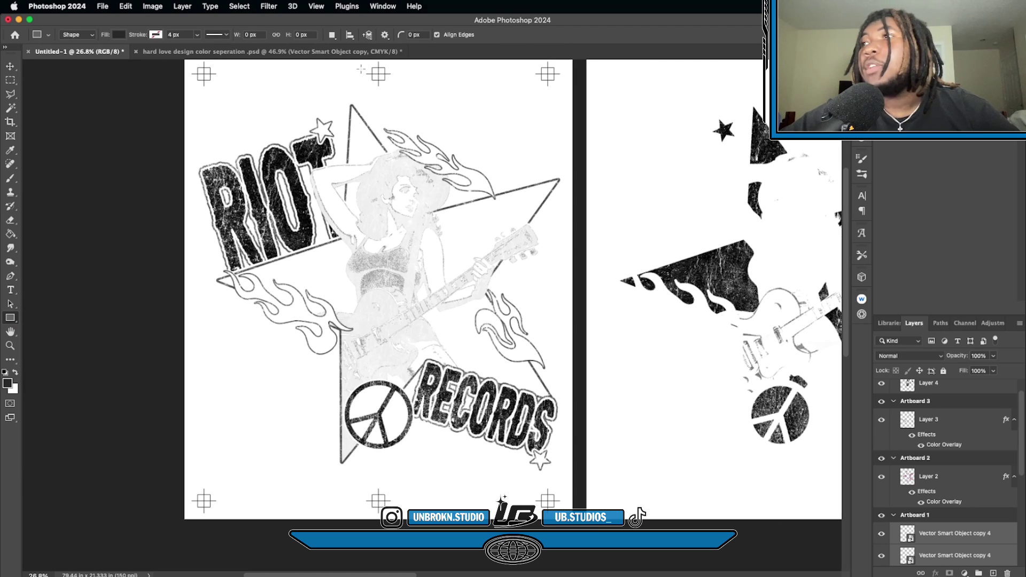
pyautogui.moveTo(339, 64); pyautogui.dragTo(324, 502)
pyautogui.click(10, 67)
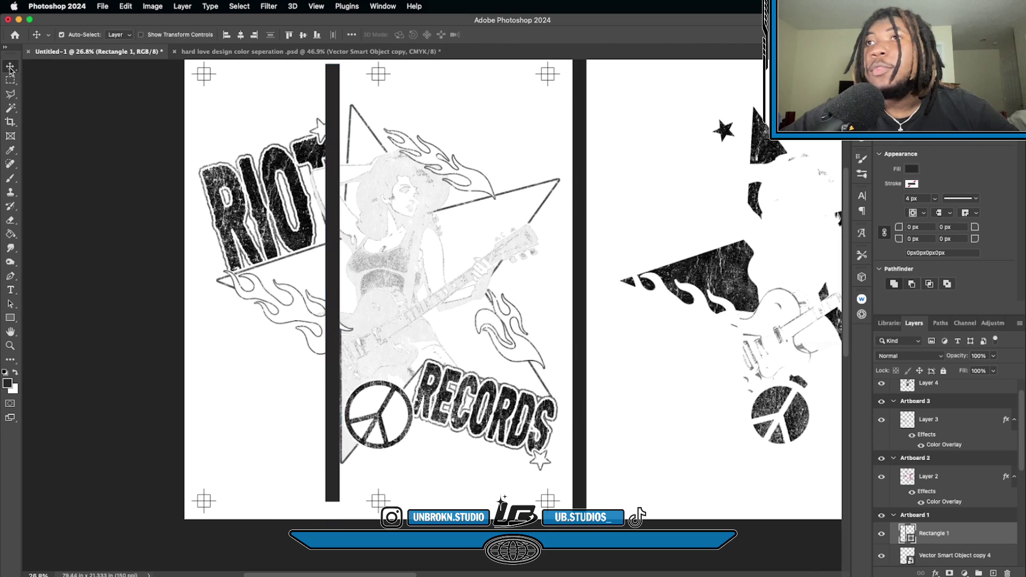
pyautogui.moveTo(340, 198); pyautogui.dragTo(374, 200)
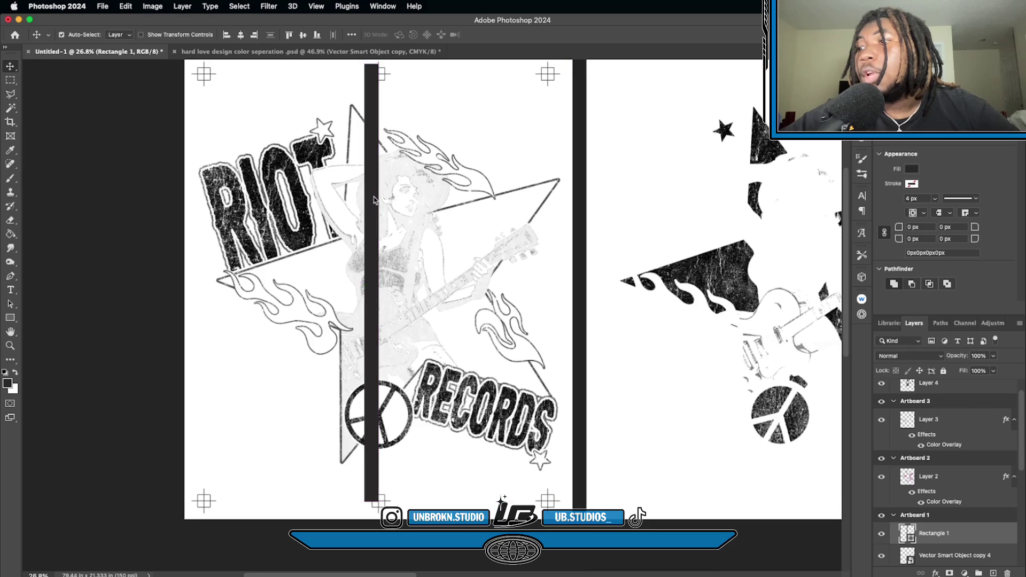
# Check the bottom and top middle marks against the rectangle's edge for vertical alignment and delete the rectangle
pyautogui.scroll(5, 374, 199)
pyautogui.scroll(-1, 374, 201)
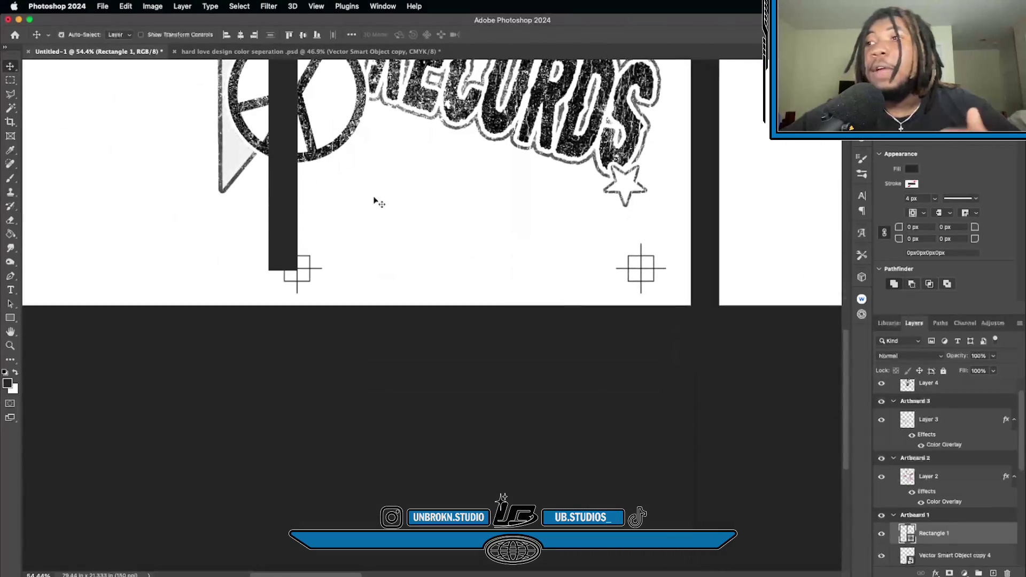
pyautogui.scroll(3, 374, 201)
pyautogui.scroll(8, 374, 201)
pyautogui.scroll(10, 378, 202)
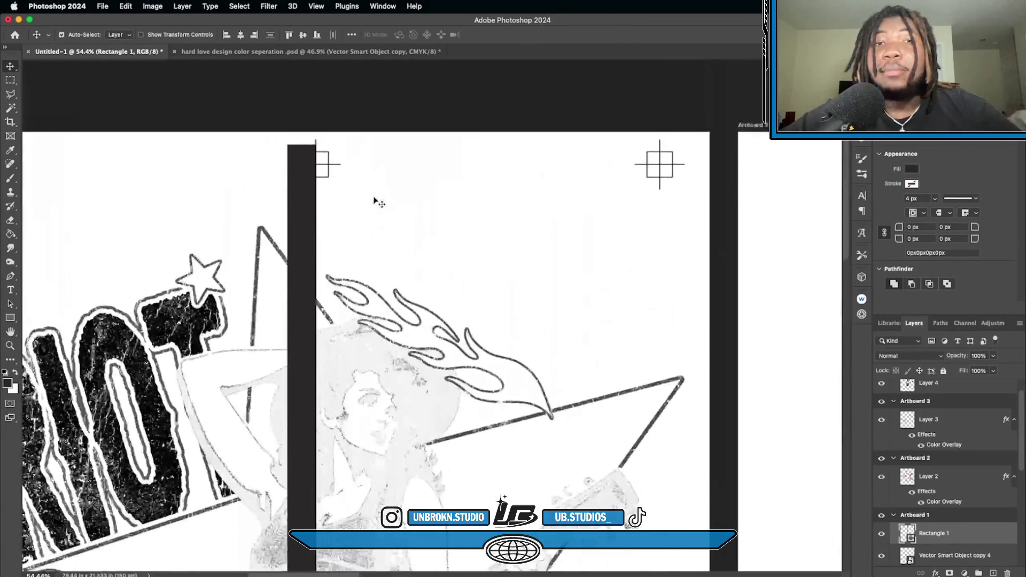
pyautogui.scroll(-3, 378, 202)
pyautogui.scroll(-6, 378, 202)
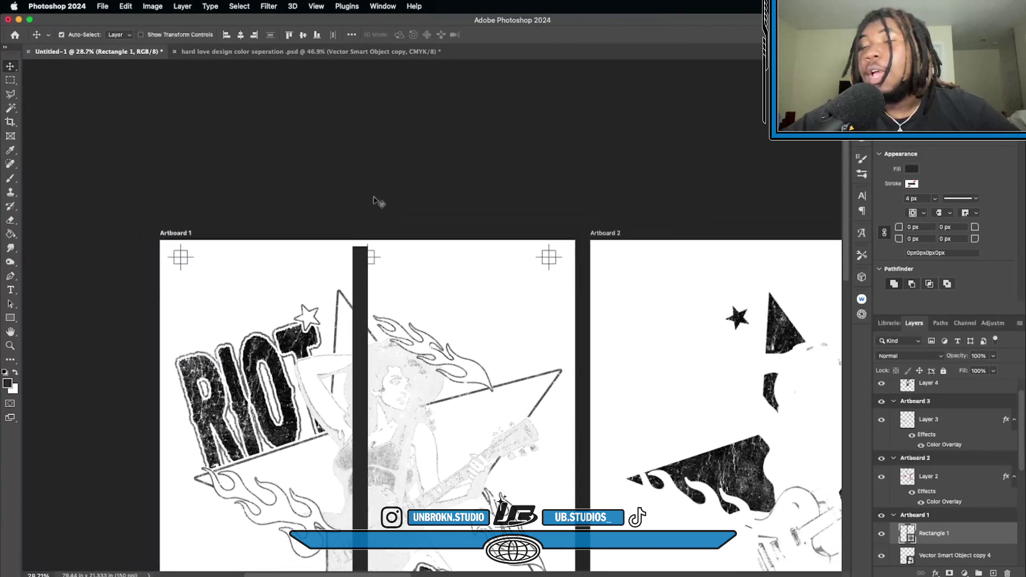
pyautogui.scroll(-2, 381, 205)
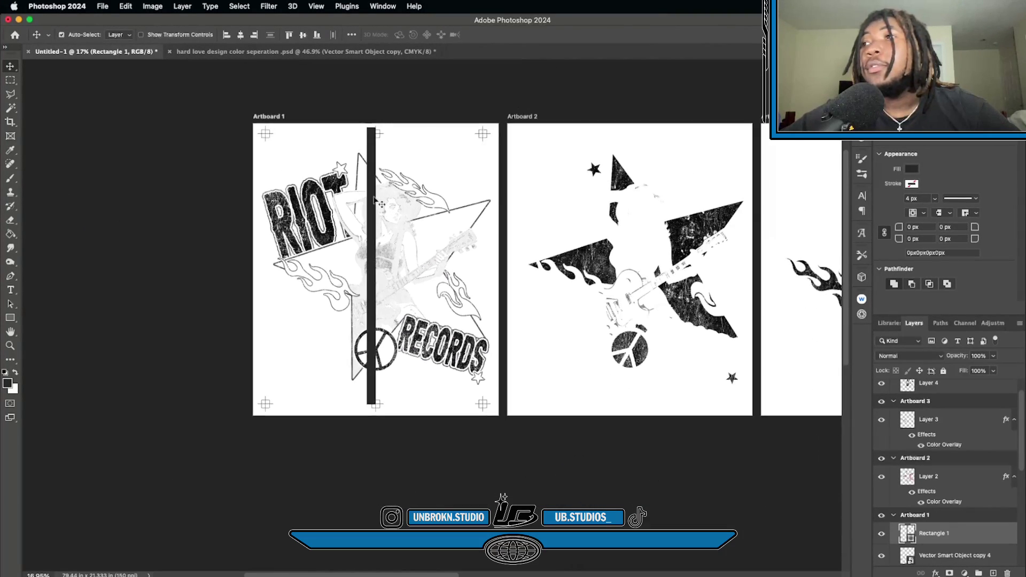
pyautogui.press('Delete')
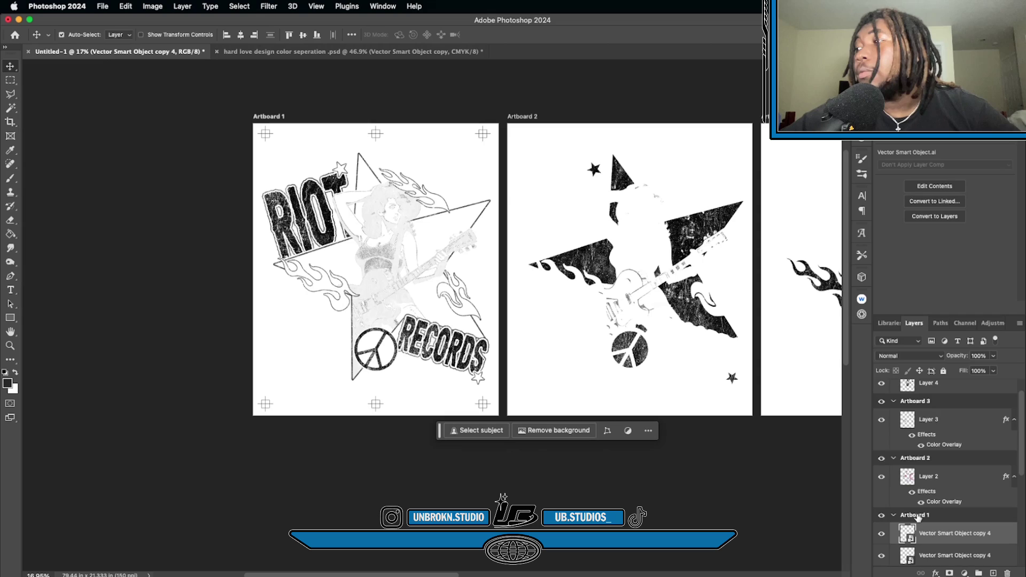
# Group the six registration mark layers of Artboard 1
pyautogui.scroll(-5, 916, 516)
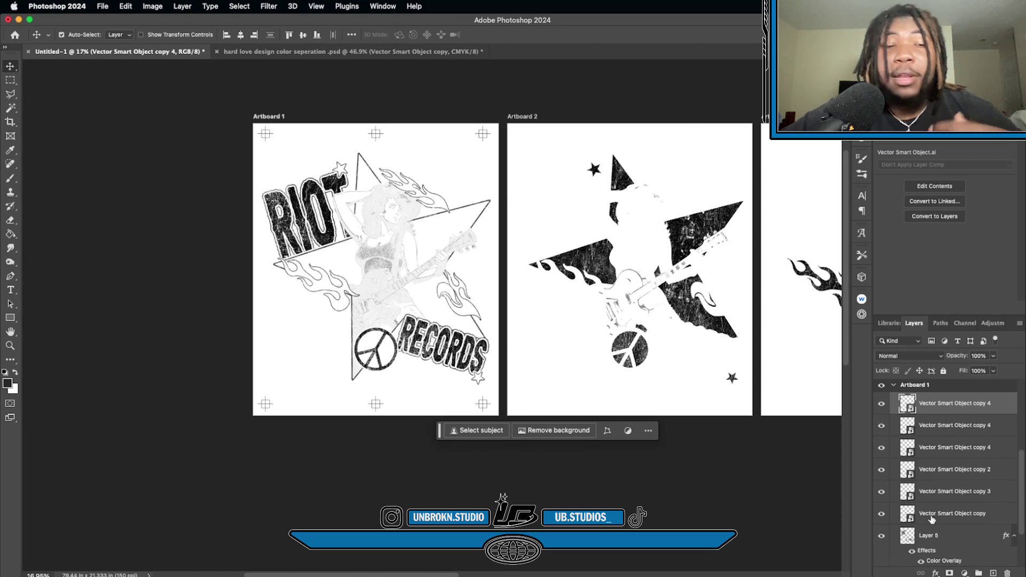
pyautogui.keyDown('shift'); pyautogui.click(936, 515); pyautogui.keyUp('shift')
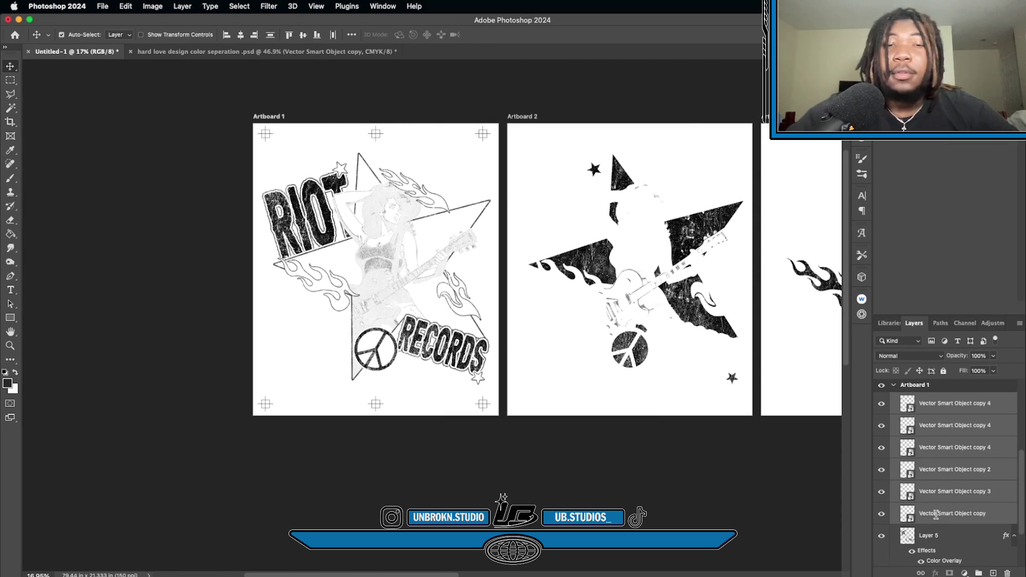
pyautogui.press('super+g')
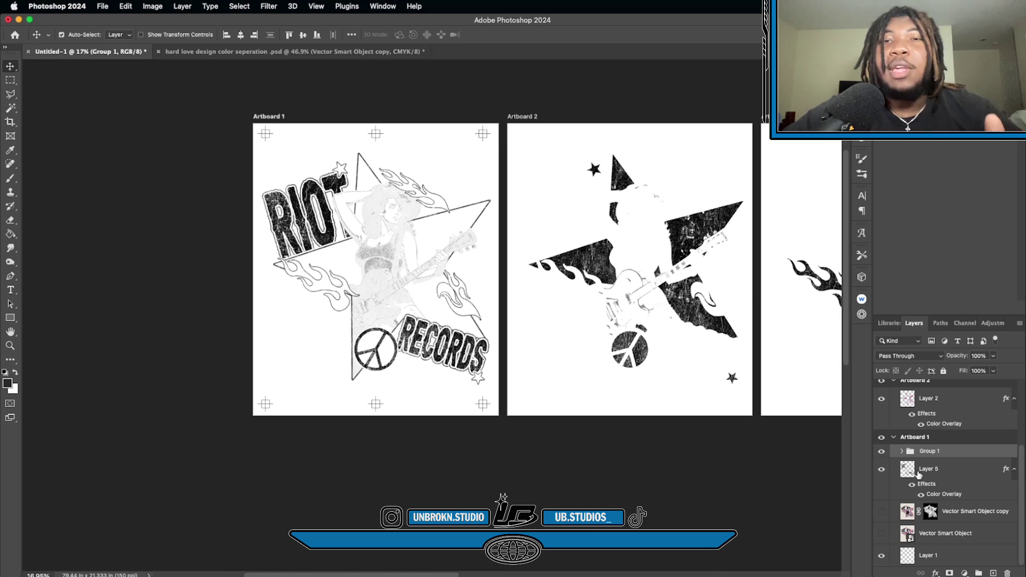
# Rename the registration mark group on Artboard 1 as GUIDES
pyautogui.hscroll(5, 748, 447)
pyautogui.scroll(2, 748, 447)
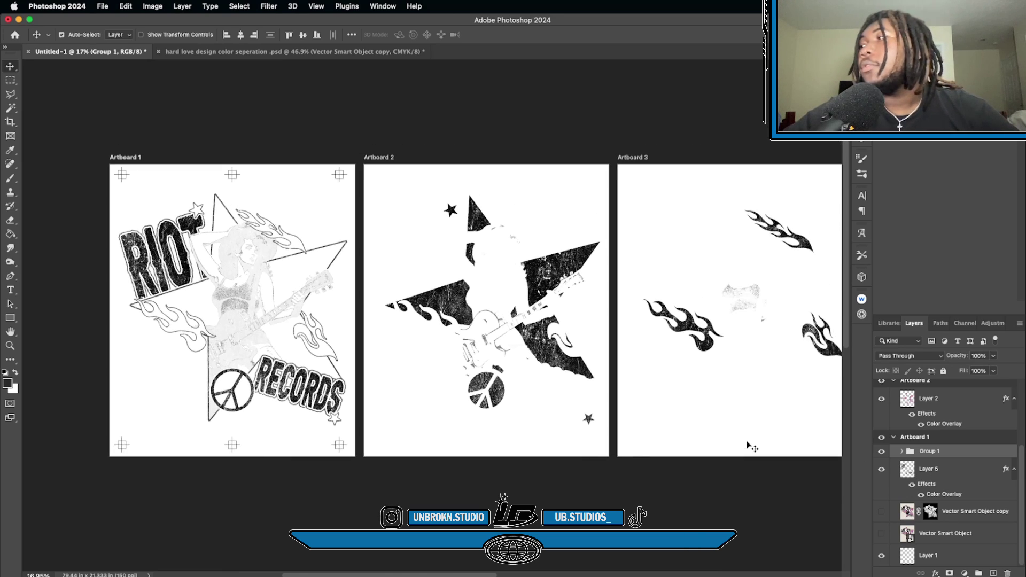
pyautogui.scroll(2, 973, 486)
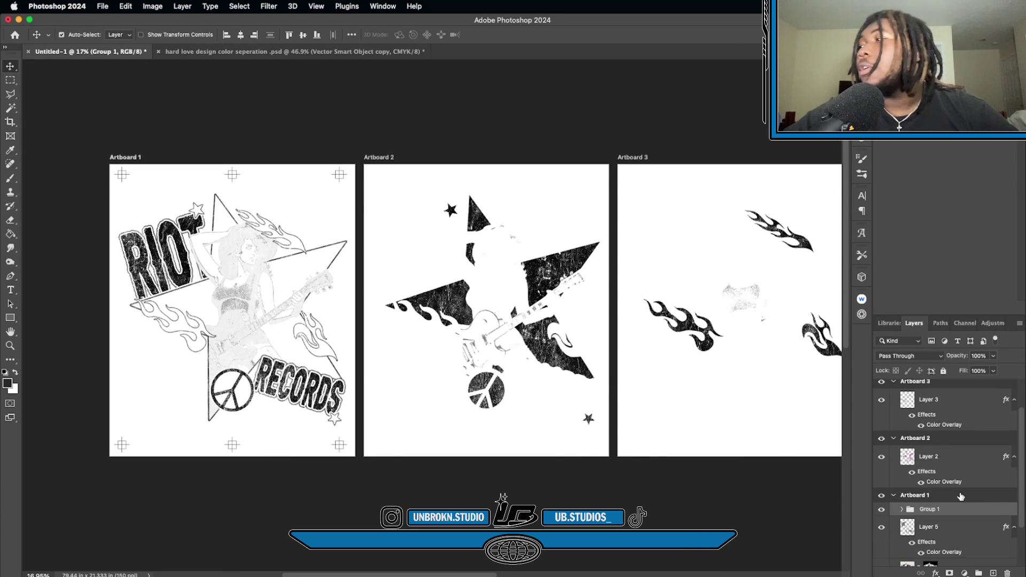
pyautogui.doubleClick(939, 508)
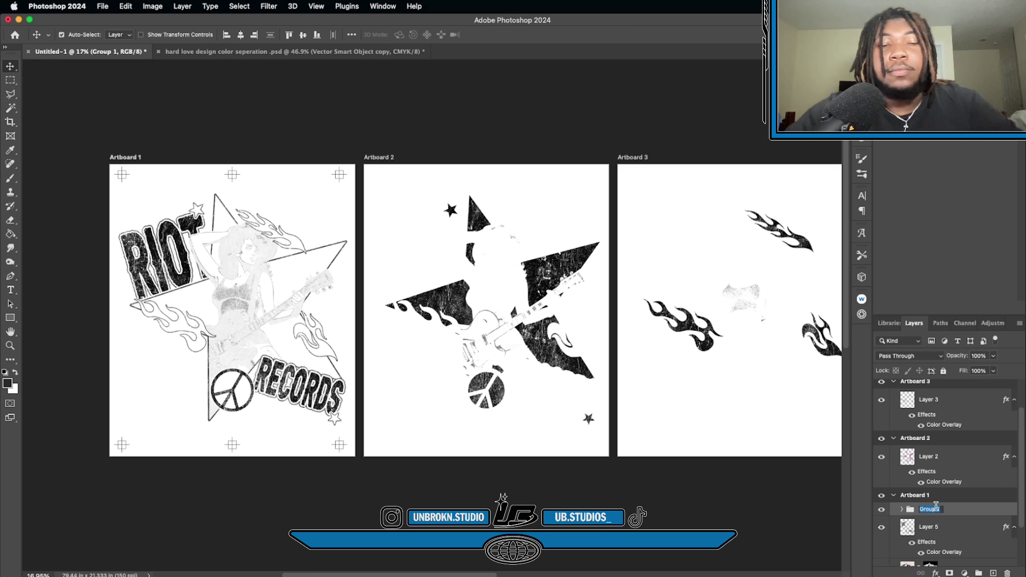
pyautogui.write('GUIRD')
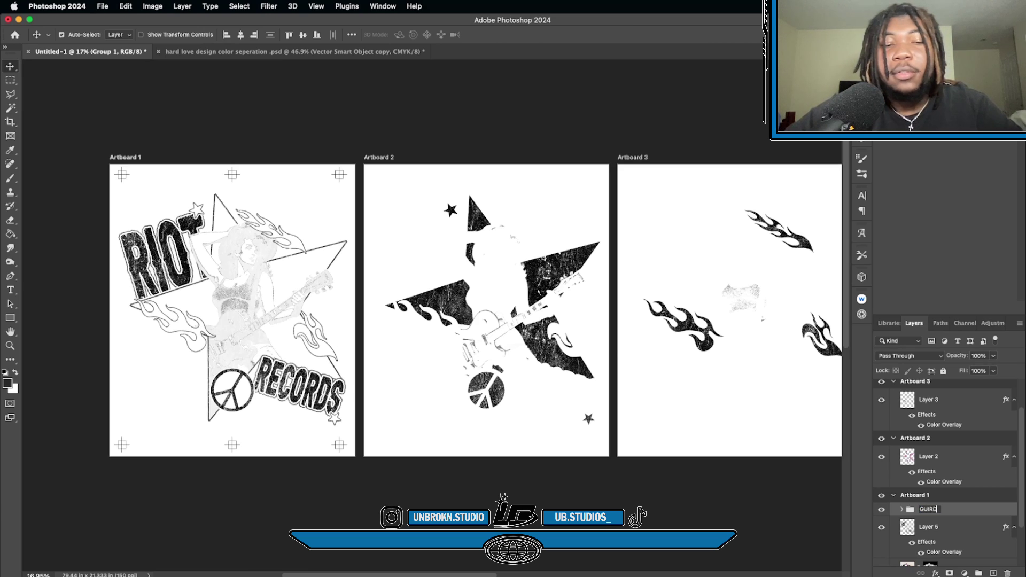
pyautogui.write('S')
pyautogui.press('Return')
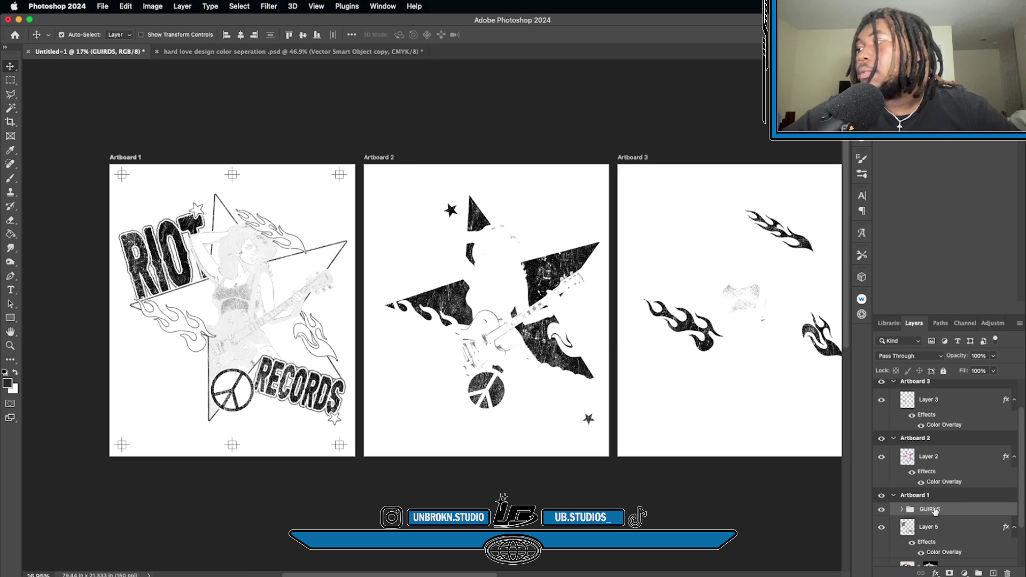
pyautogui.write('GU')
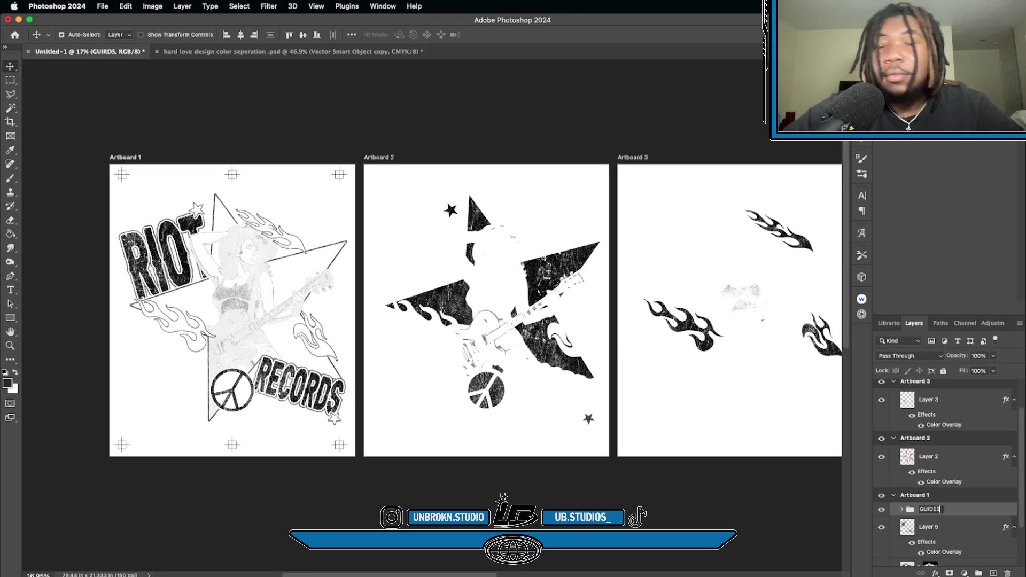
pyautogui.press('Return')
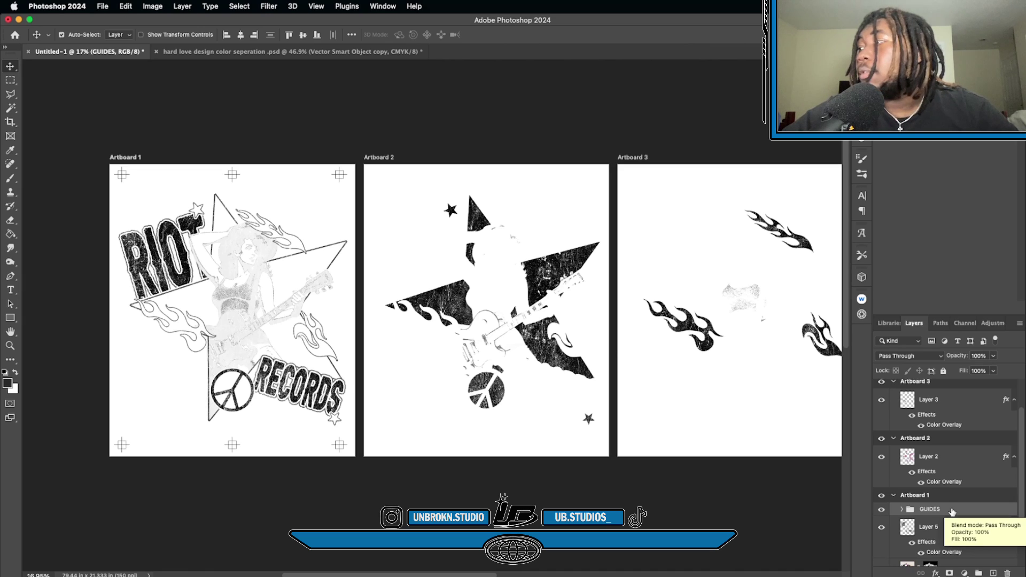
# Duplicate the GUIDES group onto Artboard 2, Artboard 3 and Artboard 4, above each artboard's artwork layer
pyautogui.moveTo(951, 511); pyautogui.dragTo(949, 450)
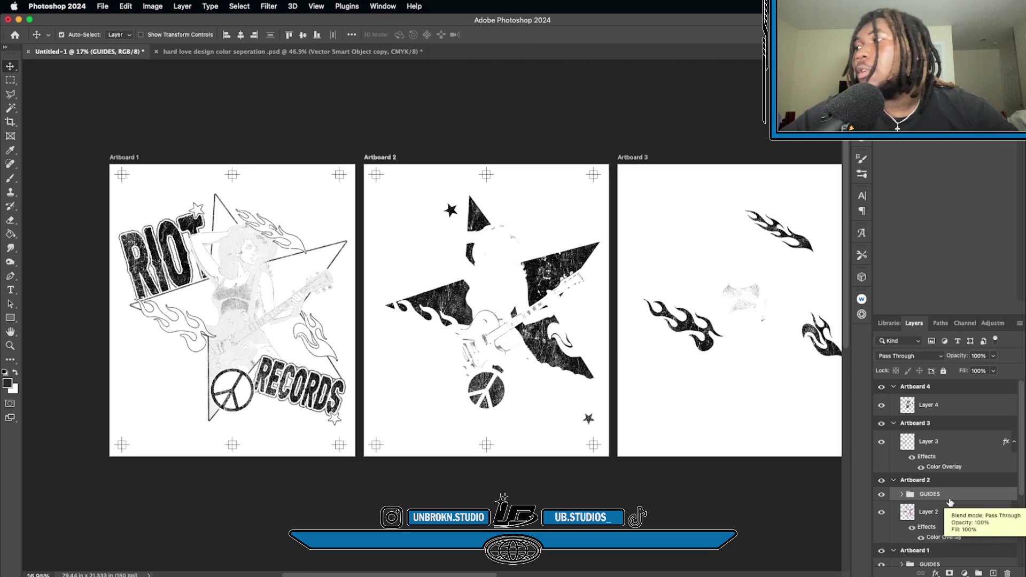
pyautogui.moveTo(953, 497); pyautogui.dragTo(947, 400)
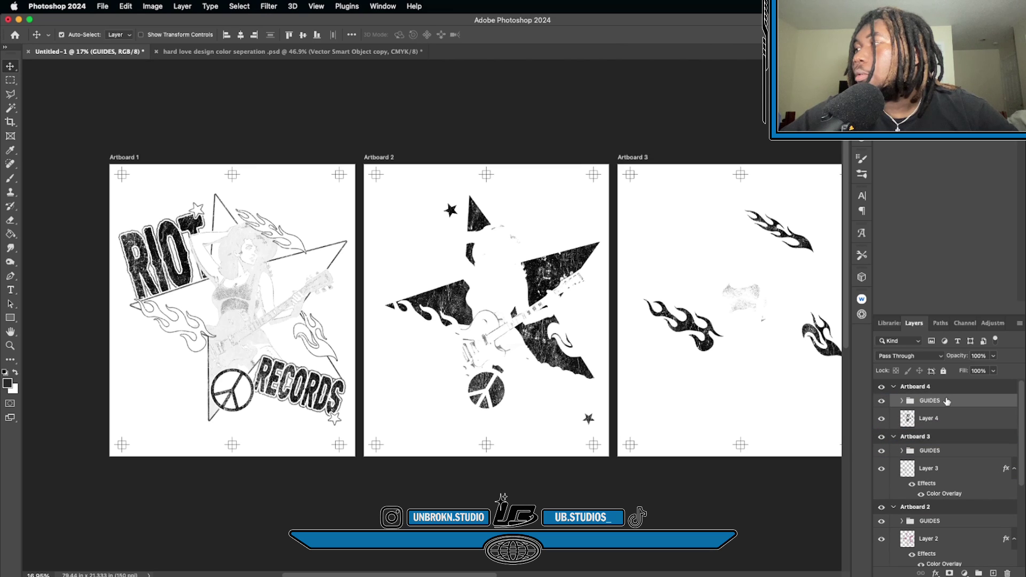
pyautogui.hscroll(10, 641, 449)
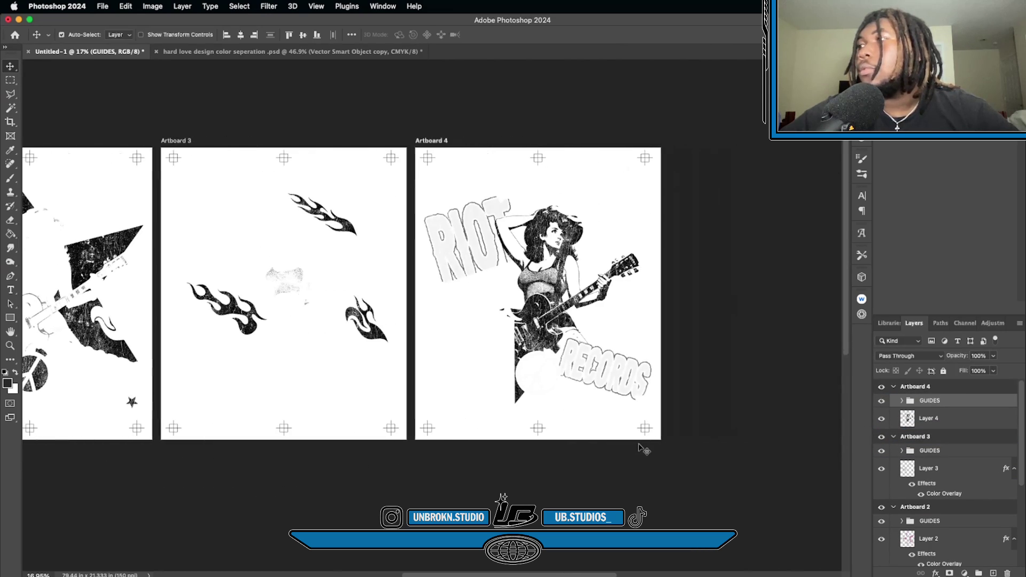
pyautogui.hscroll(-7, 641, 448)
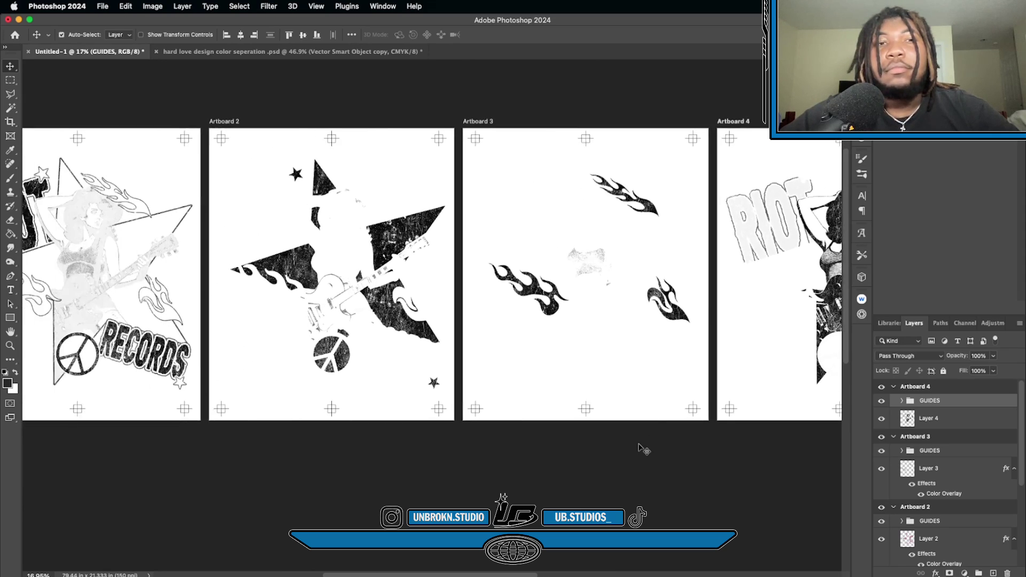
pyautogui.hscroll(-2, 641, 449)
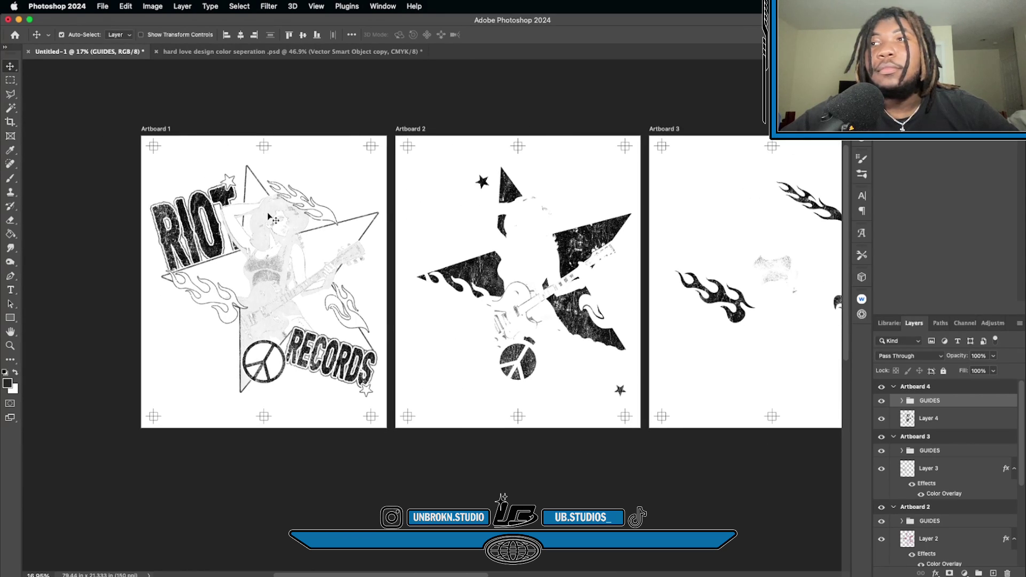
# Examine the woman, guitar and lettering detail of Artboard 1's separation up close and compare it with the neighbouring artboards
pyautogui.scroll(5, 269, 217)
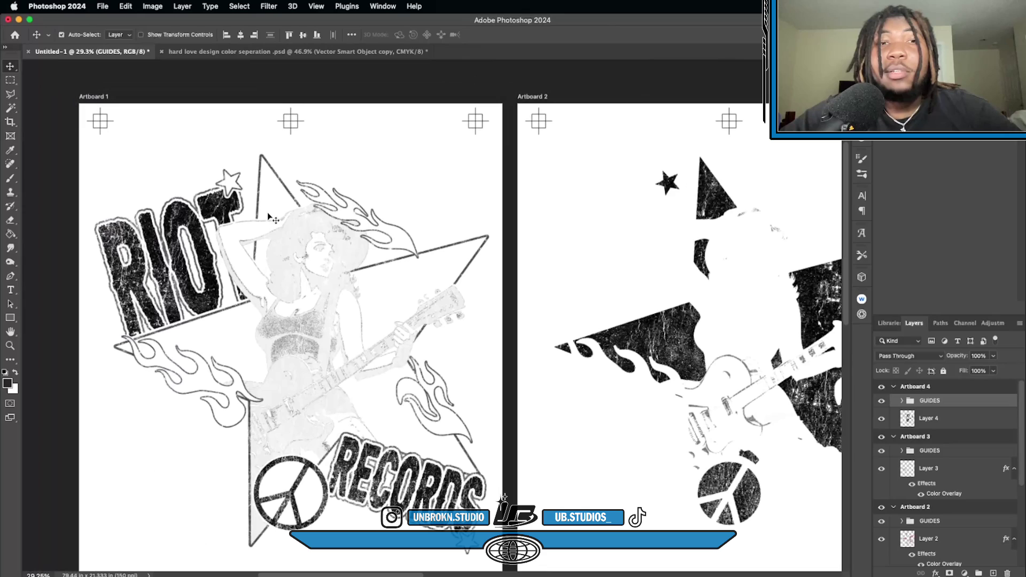
pyautogui.hscroll(5, 268, 214)
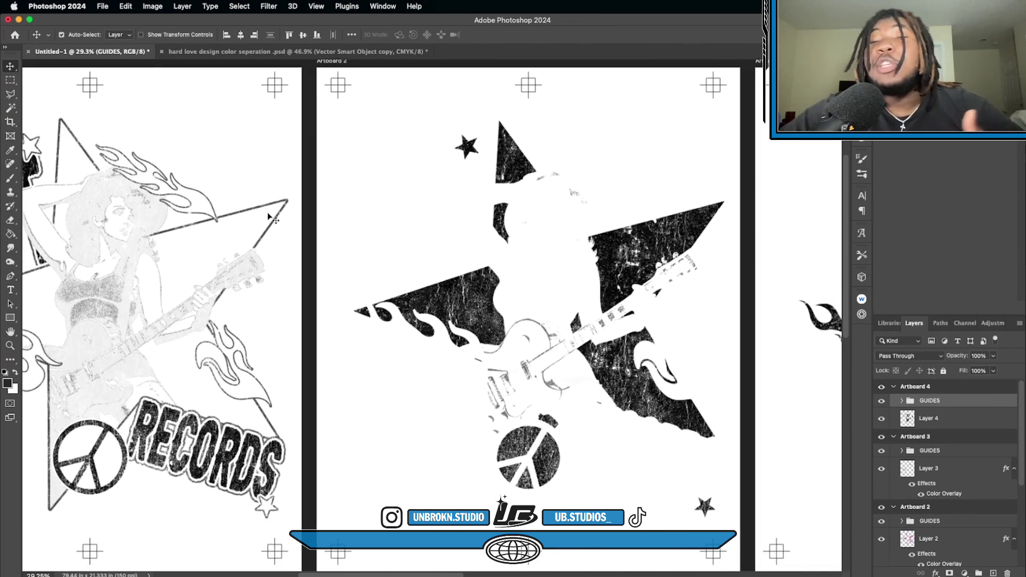
pyautogui.hscroll(-3, 269, 214)
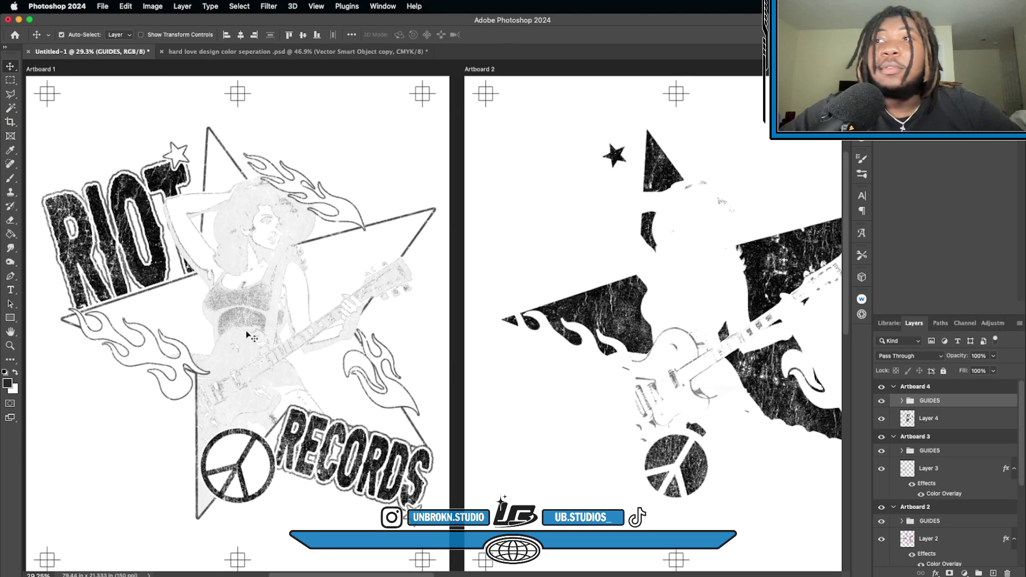
pyautogui.scroll(3, 245, 330)
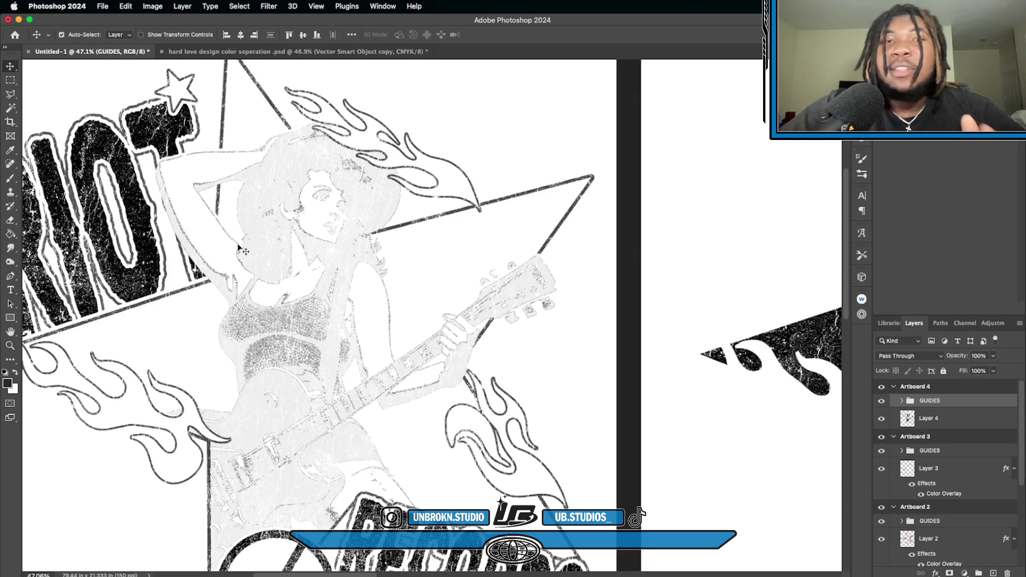
pyautogui.scroll(4, 265, 325)
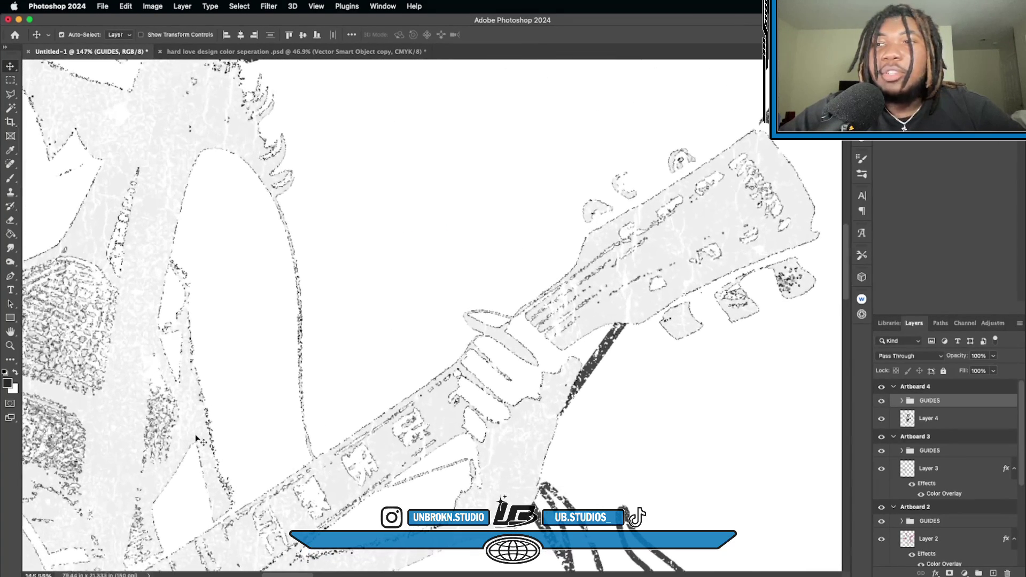
pyautogui.scroll(-5, 202, 440)
pyautogui.scroll(-1, 202, 440)
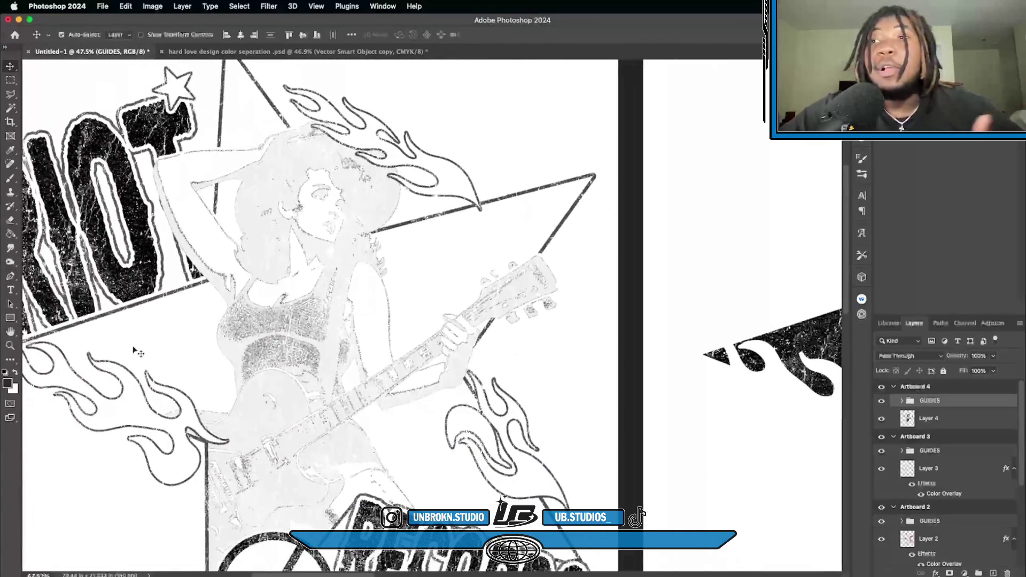
pyautogui.scroll(-3, 119, 270)
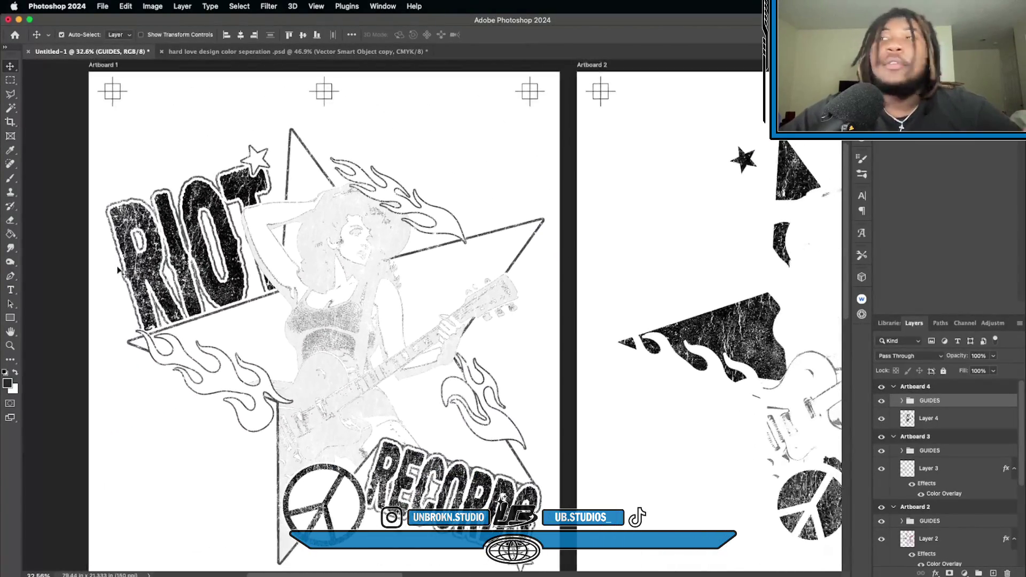
pyautogui.scroll(-3, 118, 270)
pyautogui.hscroll(6, 119, 270)
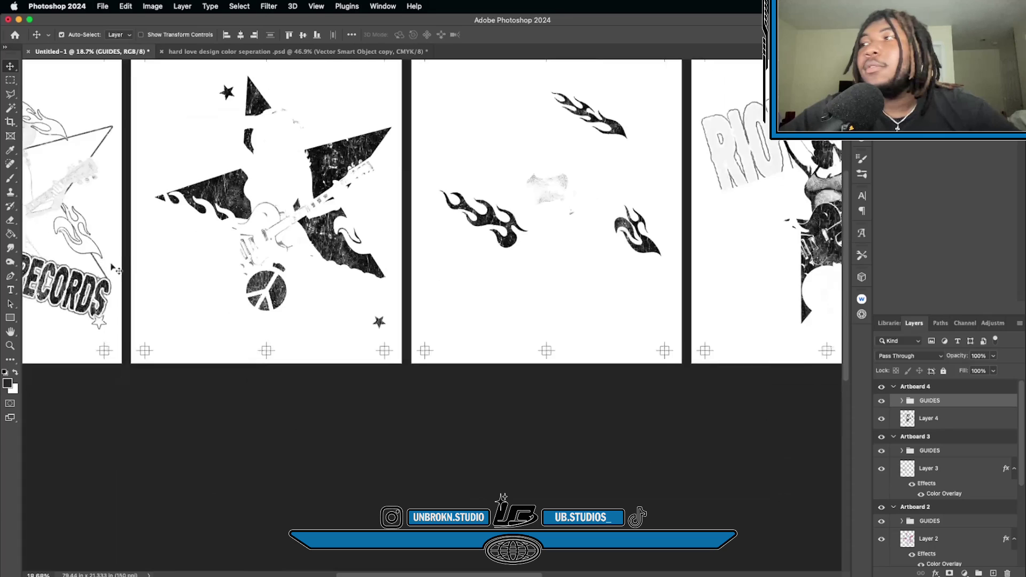
pyautogui.hscroll(-6, 112, 267)
pyautogui.scroll(-3, 112, 267)
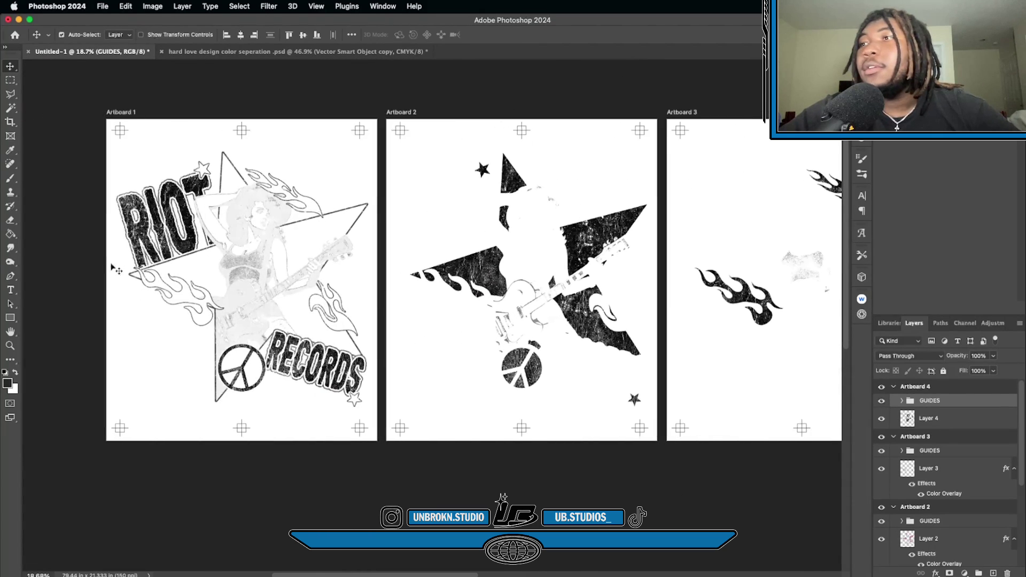
# Review the black separations and registration marks across Artboards 1 to 4
pyautogui.hscroll(5, 113, 267)
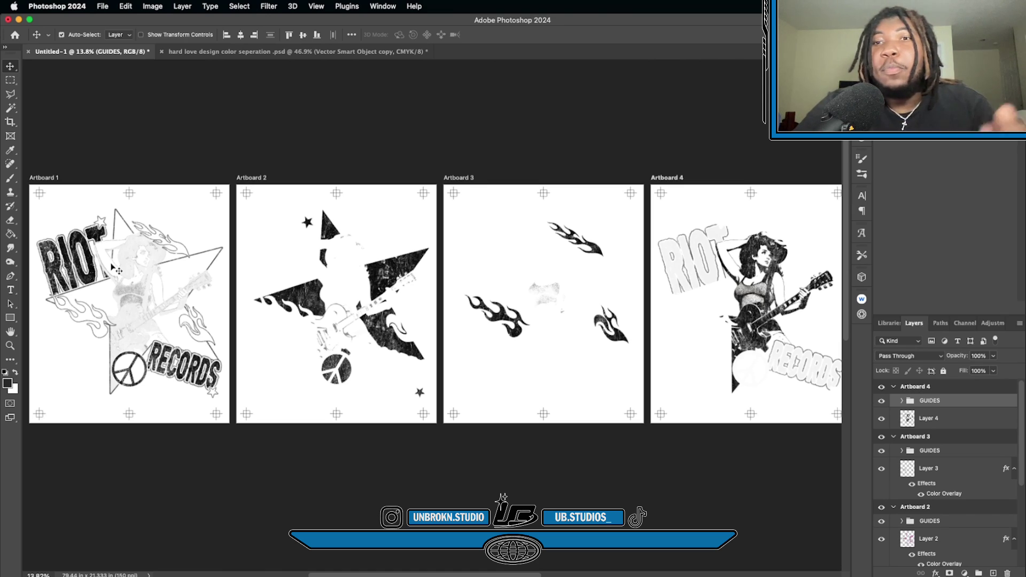
pyautogui.scroll(3, 114, 268)
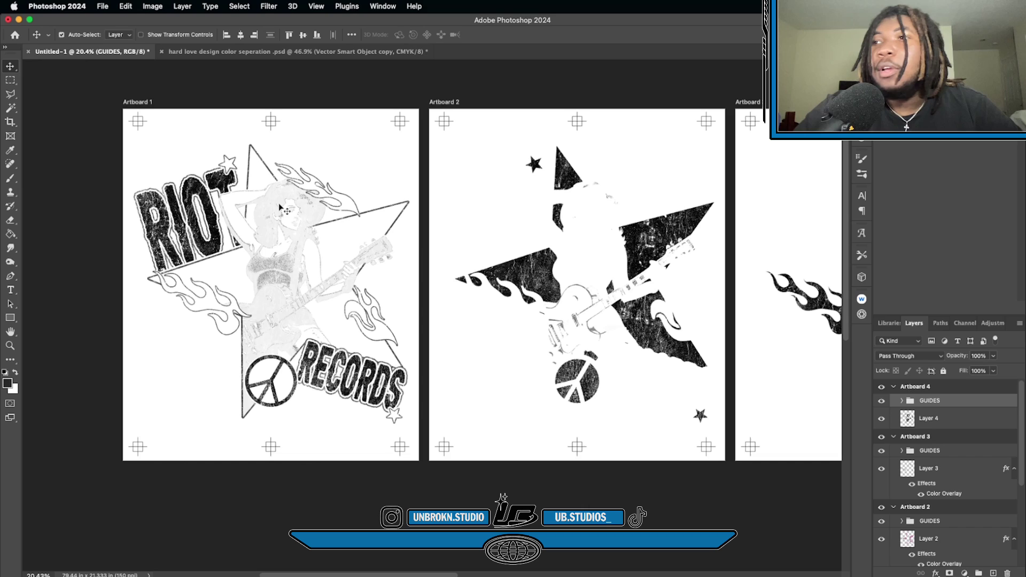
pyautogui.hscroll(2, 280, 206)
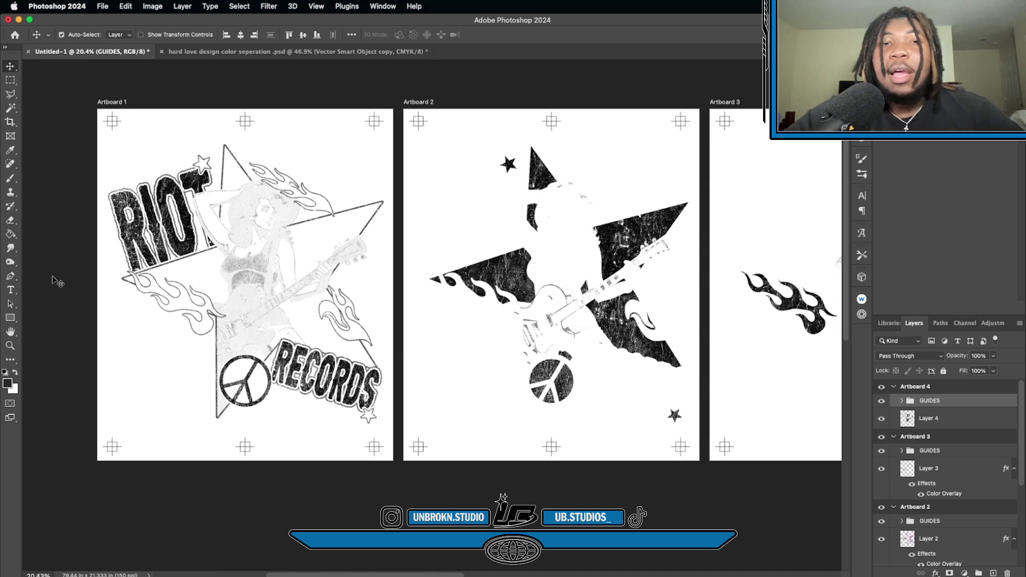
pyautogui.hscroll(10, 252, 315)
pyautogui.hscroll(2, 252, 315)
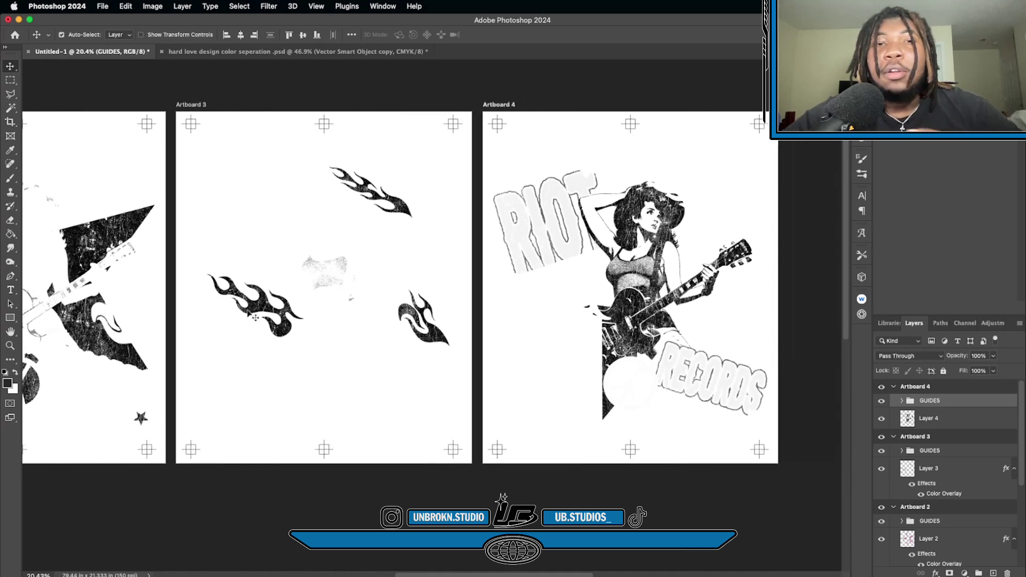
pyautogui.hscroll(-10, 251, 315)
pyautogui.hscroll(-4, 250, 315)
pyautogui.scroll(2, 249, 315)
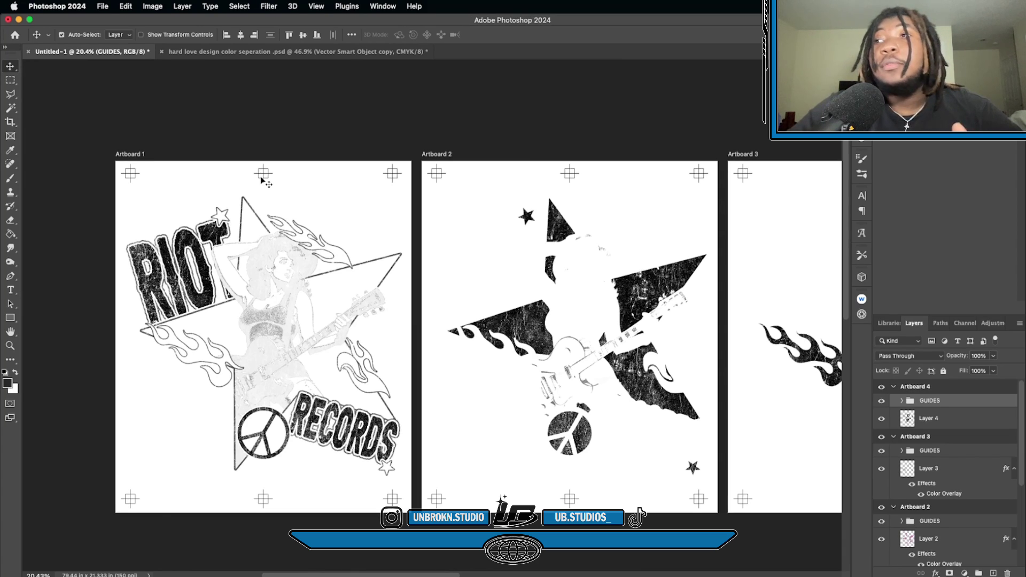
pyautogui.hscroll(4, 321, 256)
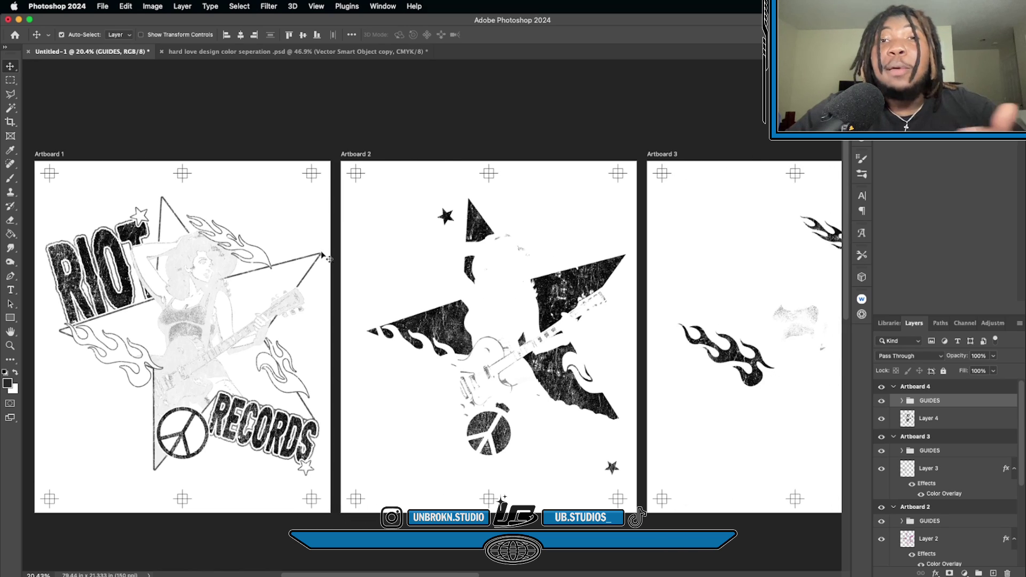
pyautogui.hscroll(15, 323, 255)
pyautogui.scroll(-1, 323, 256)
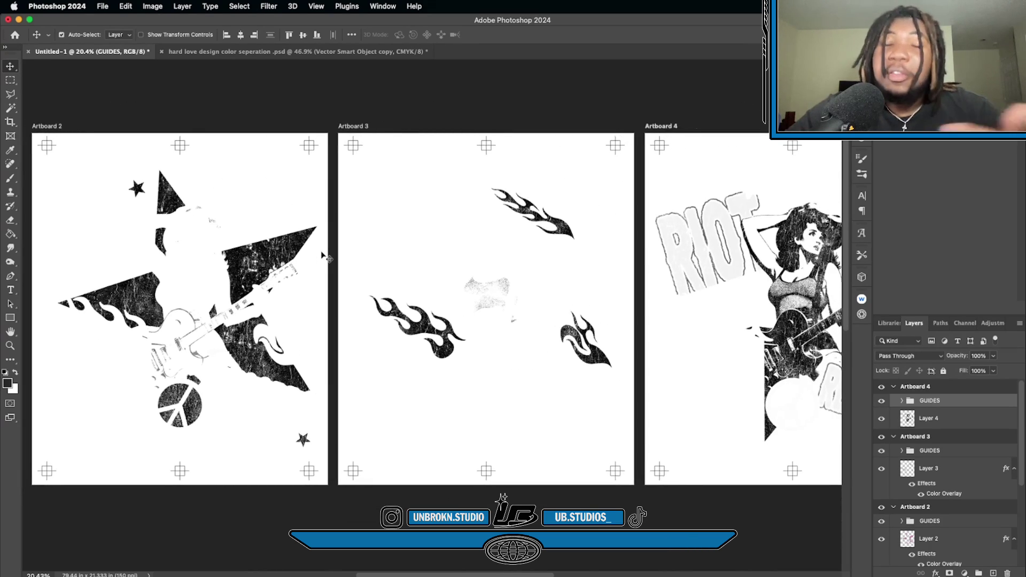
pyautogui.hscroll(-13, 322, 255)
pyautogui.scroll(1, 322, 255)
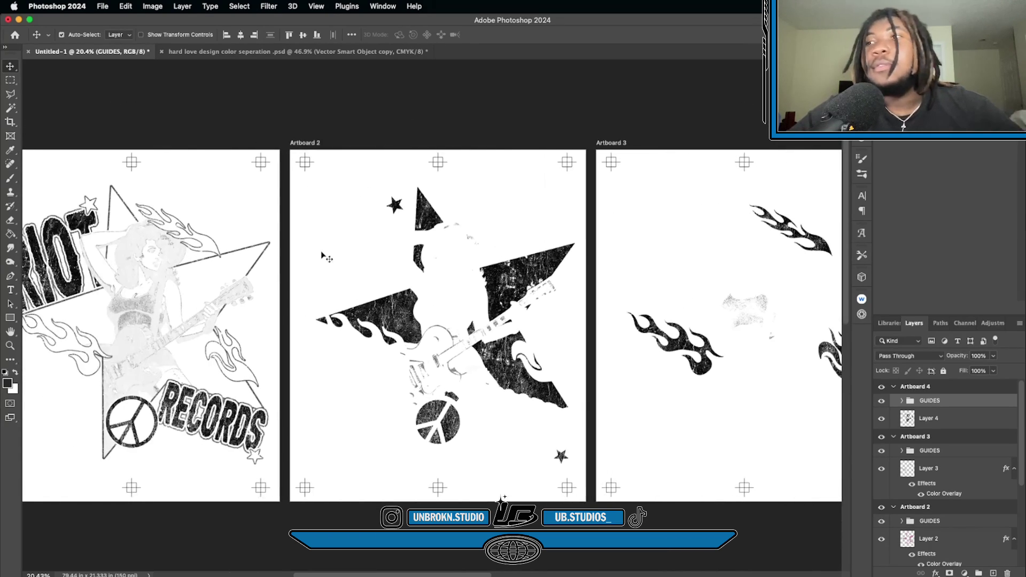
pyautogui.hscroll(-6, 324, 256)
pyautogui.scroll(1, 324, 256)
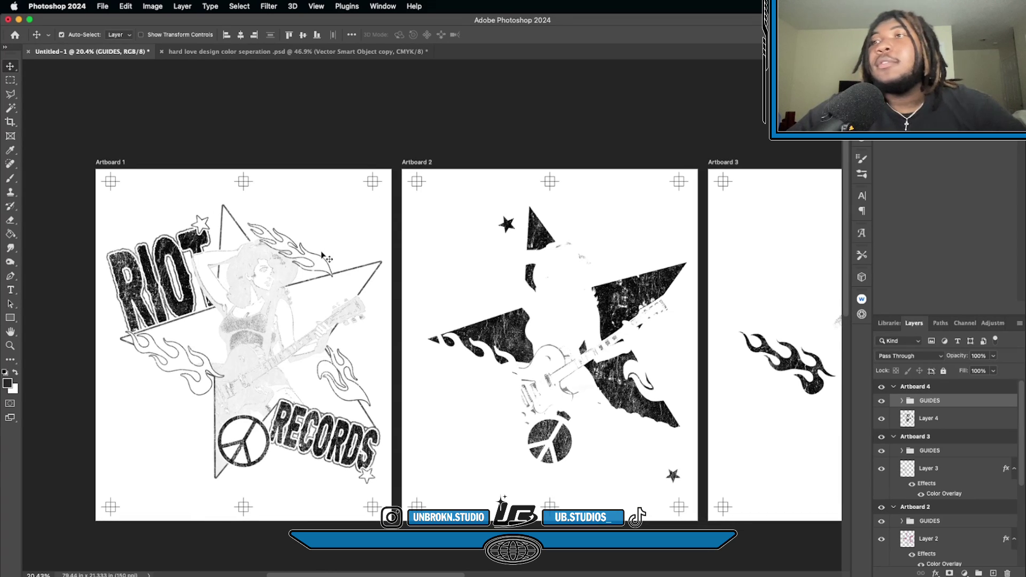
pyautogui.scroll(-3, 323, 255)
pyautogui.scroll(3, 323, 255)
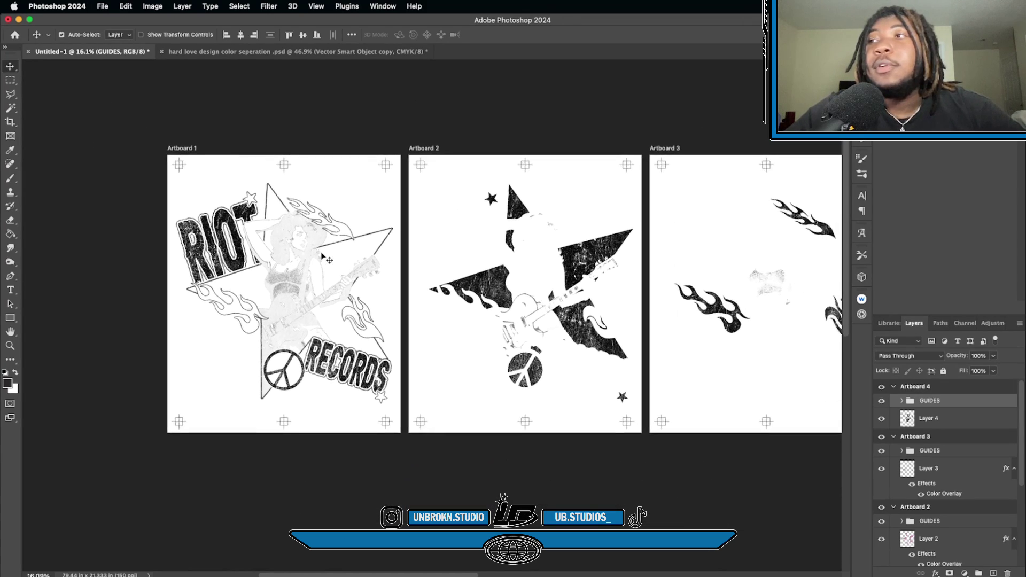
pyautogui.hscroll(-6, 323, 257)
pyautogui.scroll(3, 324, 256)
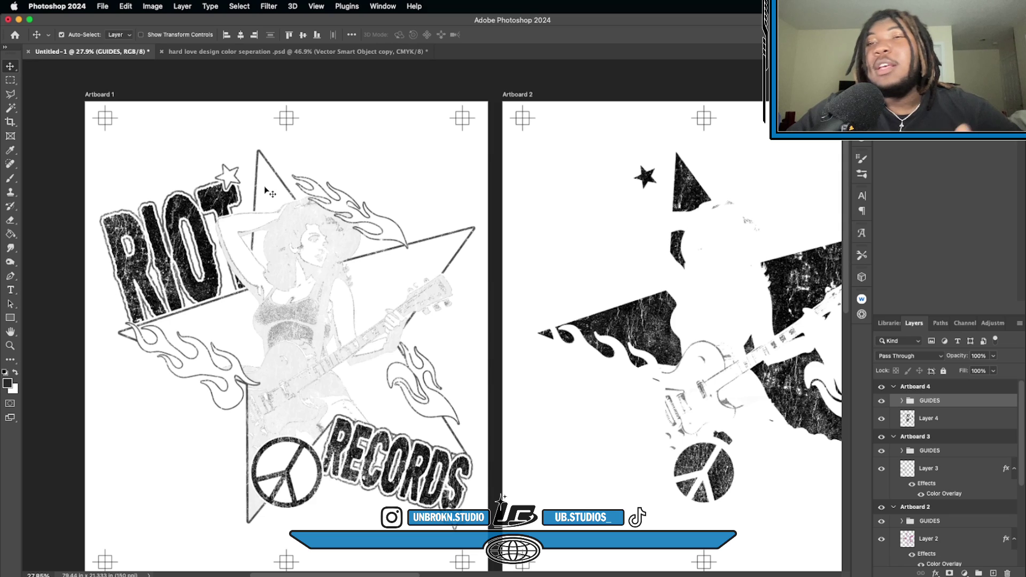
pyautogui.scroll(-2, 266, 195)
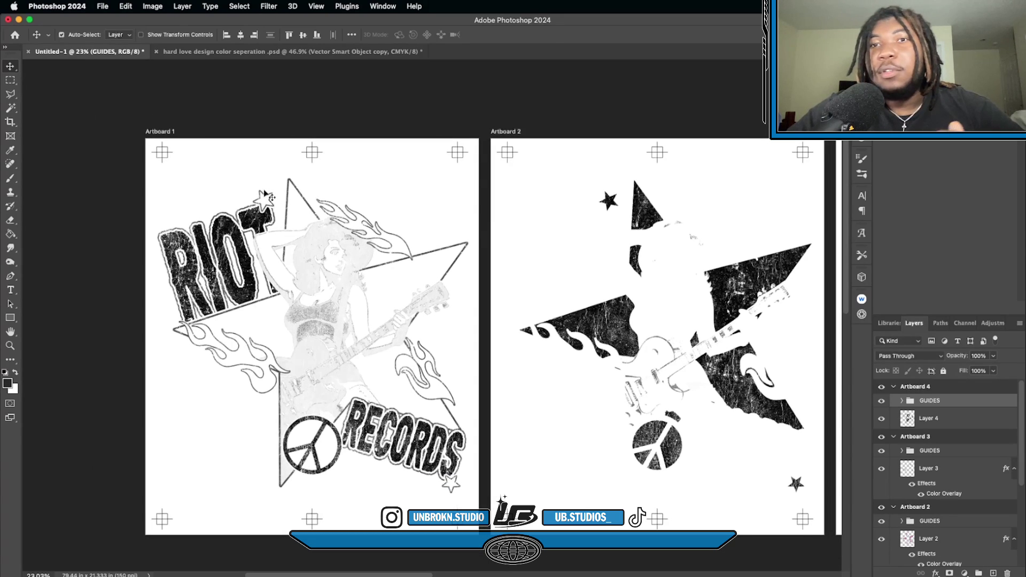
pyautogui.scroll(-3, 266, 195)
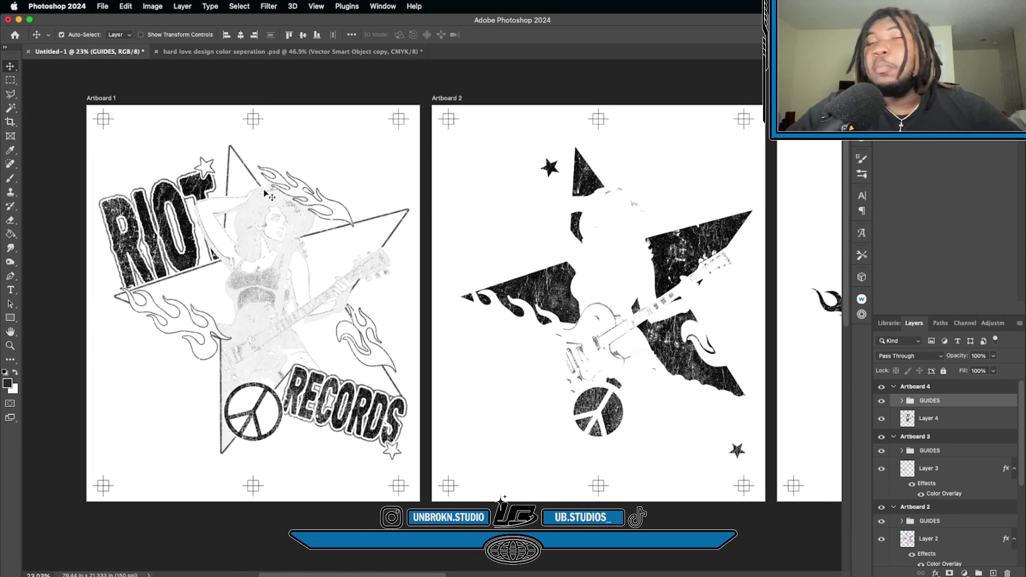
pyautogui.hscroll(3, 266, 195)
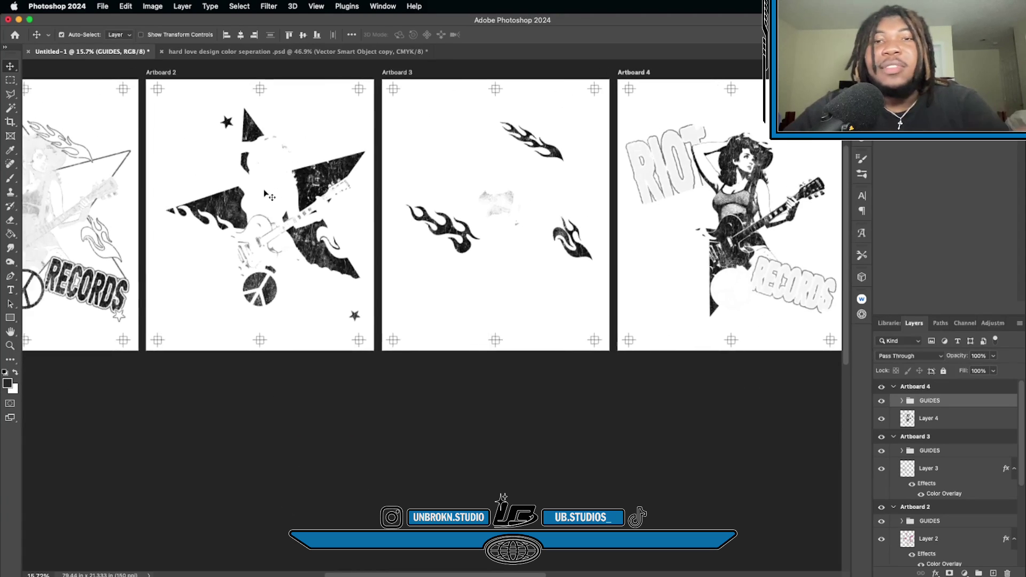
# Compare the separations on Artboards 1 and 2 up close, and check all four artboards side by side
pyautogui.hscroll(-6, 266, 195)
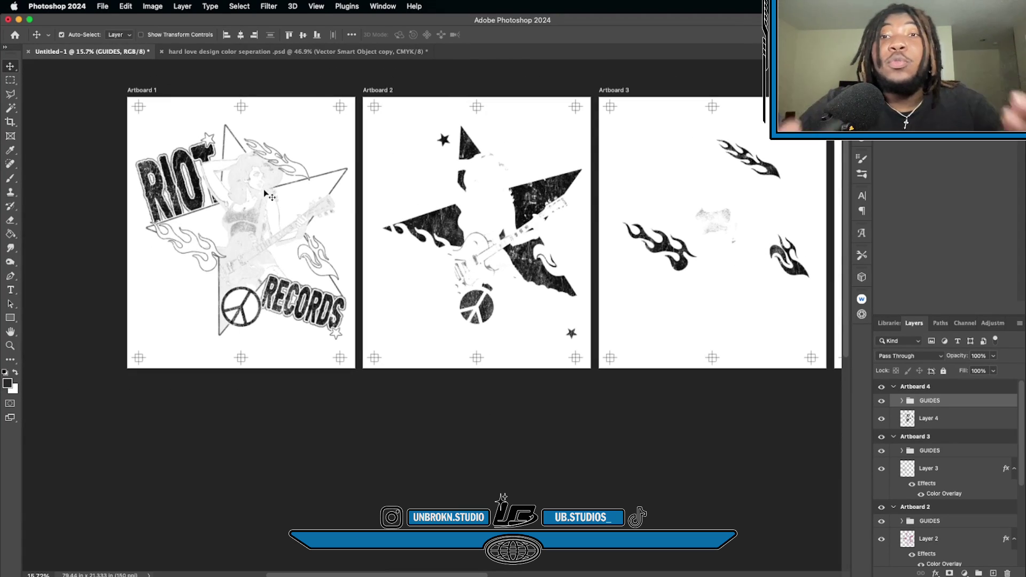
pyautogui.scroll(4, 265, 194)
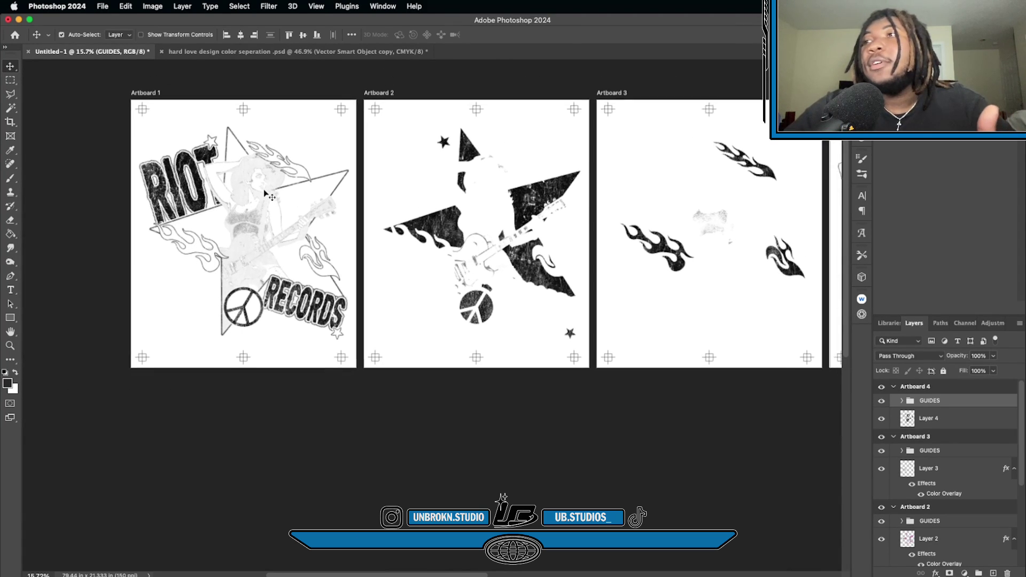
pyautogui.scroll(2, 264, 194)
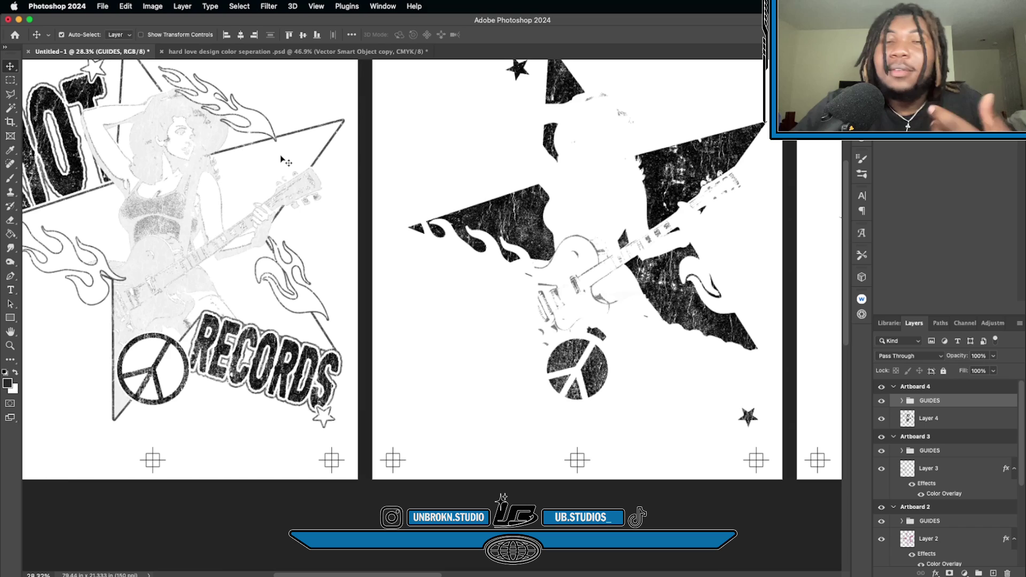
pyautogui.scroll(-1, 282, 179)
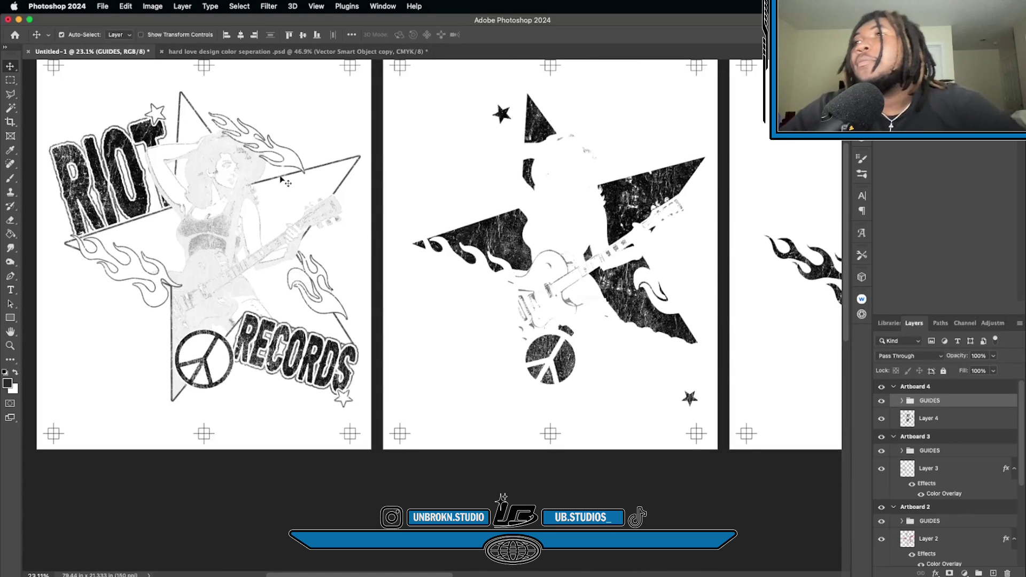
pyautogui.scroll(-3, 282, 180)
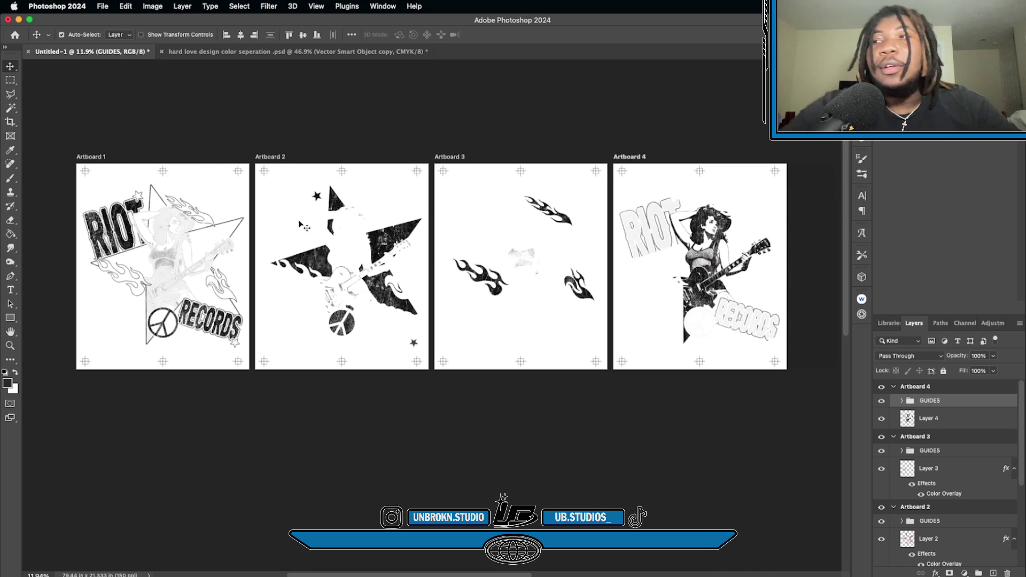
# Switch to Illustrator and view the full-color Riot Records artwork together with the other shirt designs
pyautogui.click(601, 556)
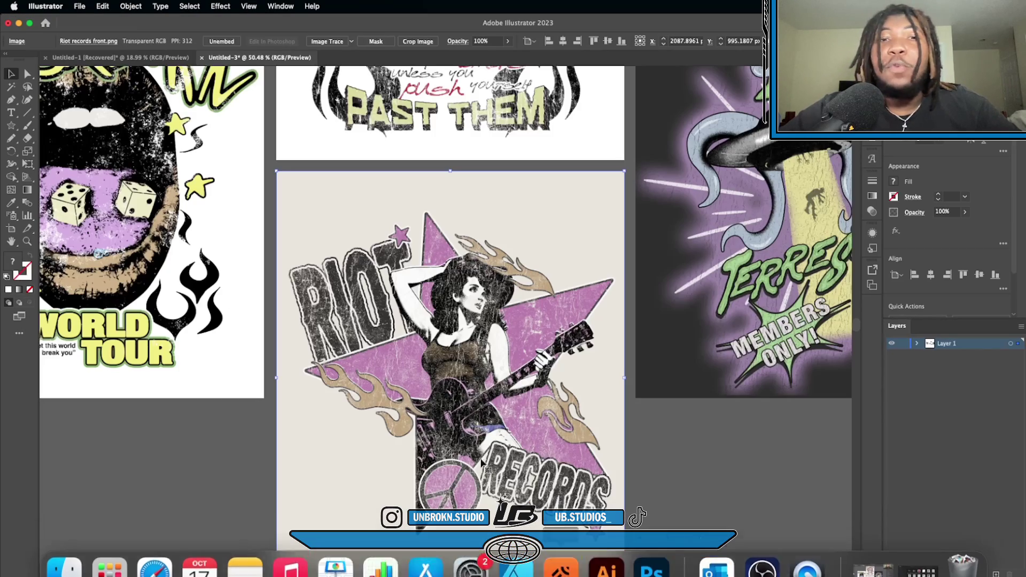
pyautogui.press('alt+super+0')
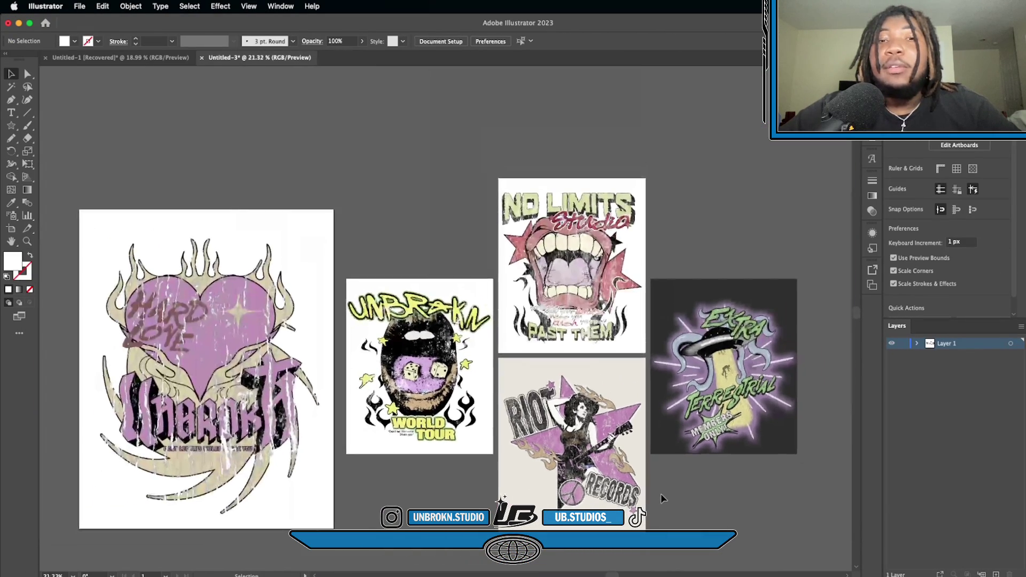